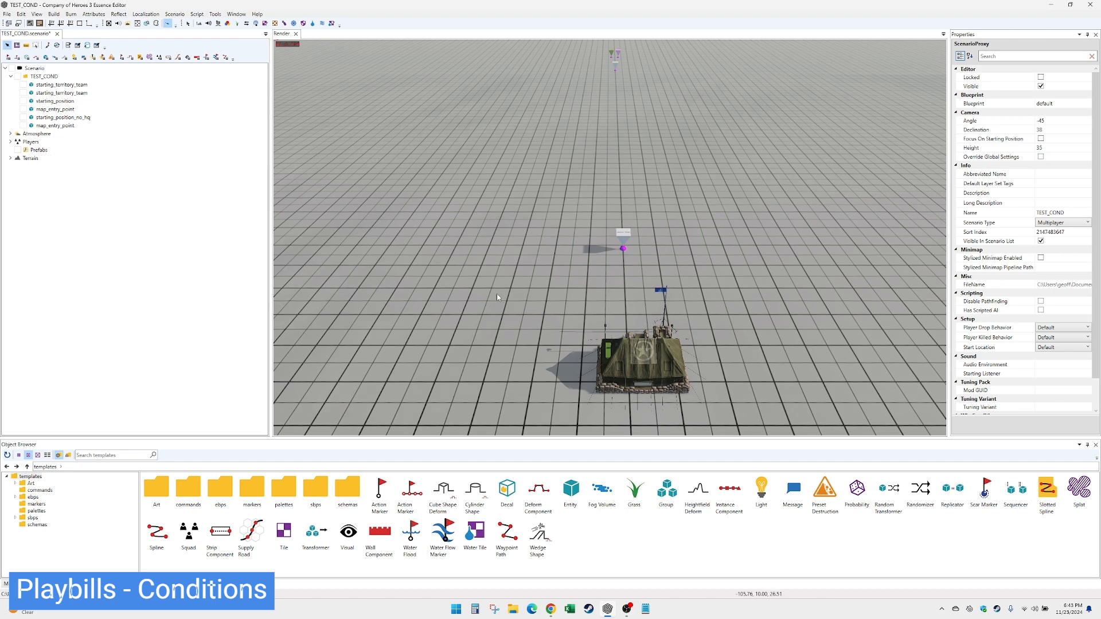
# - Create a new layer named test under Prefabs in the scenario tree
pyautogui.rightClick(40, 149)
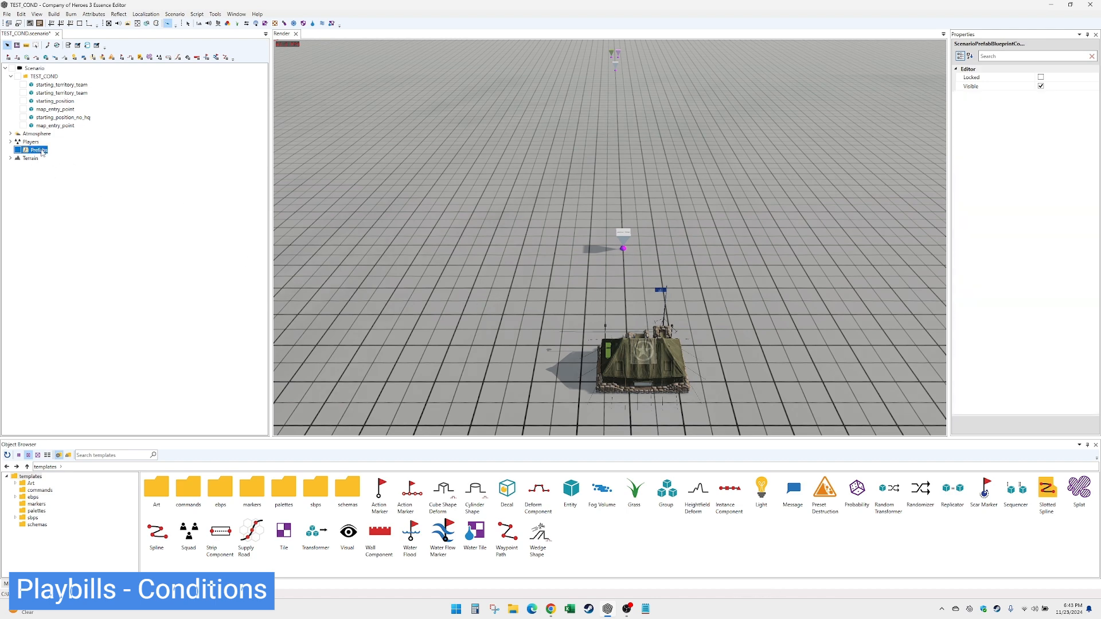
pyautogui.click(63, 156)
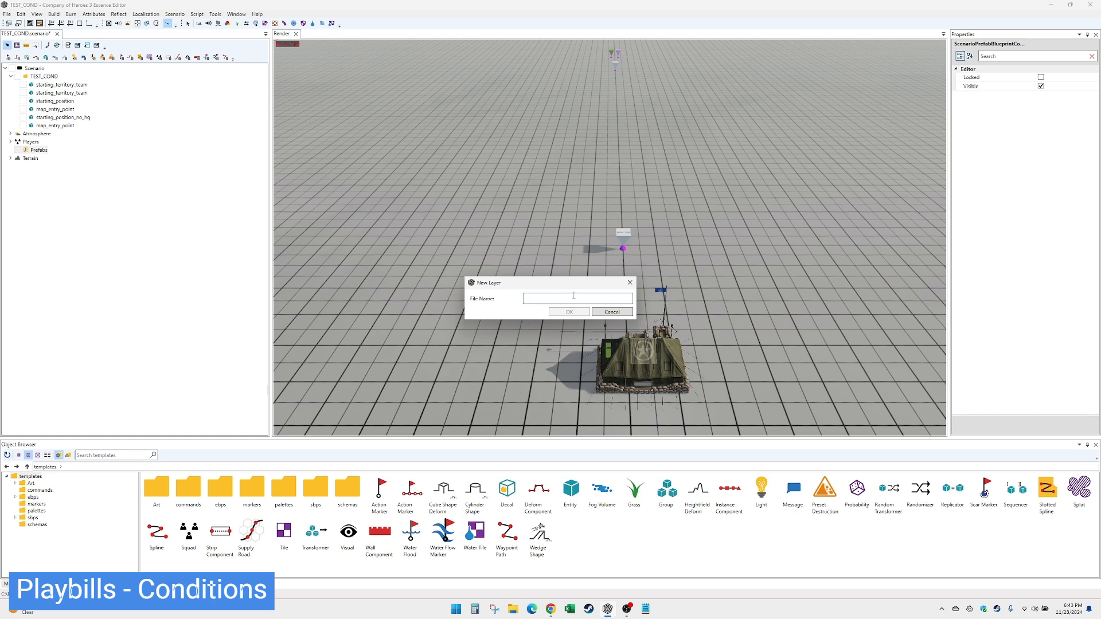
pyautogui.write('test')
pyautogui.press('Return')
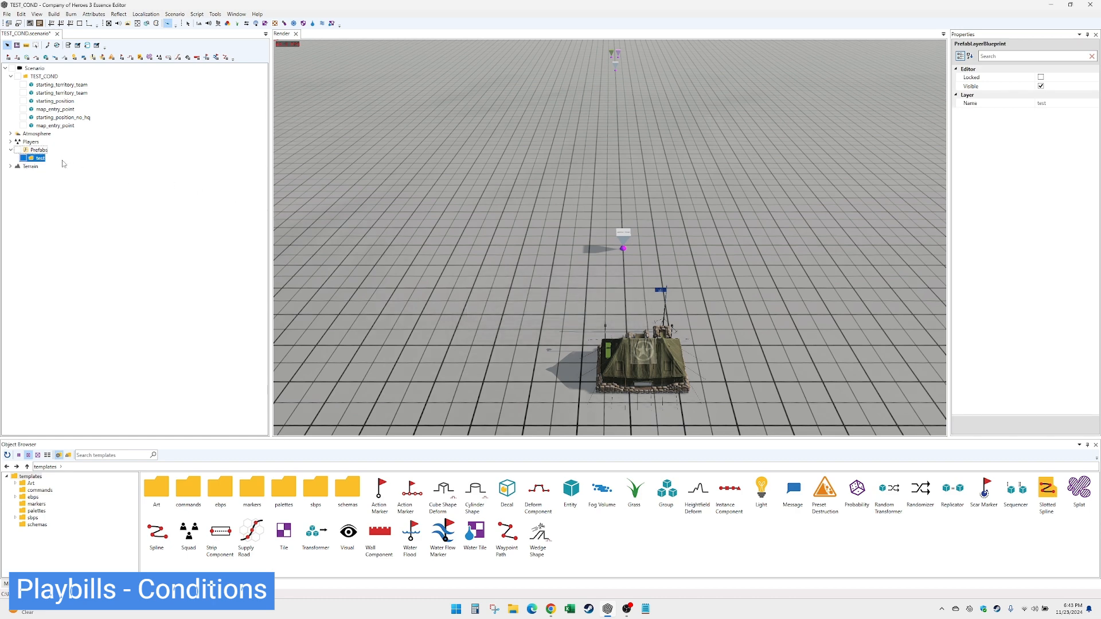
# - Add a playbill prefab to the test layer
pyautogui.rightClick(39, 155)
pyautogui.click(61, 161)
pyautogui.doubleClick(459, 316)
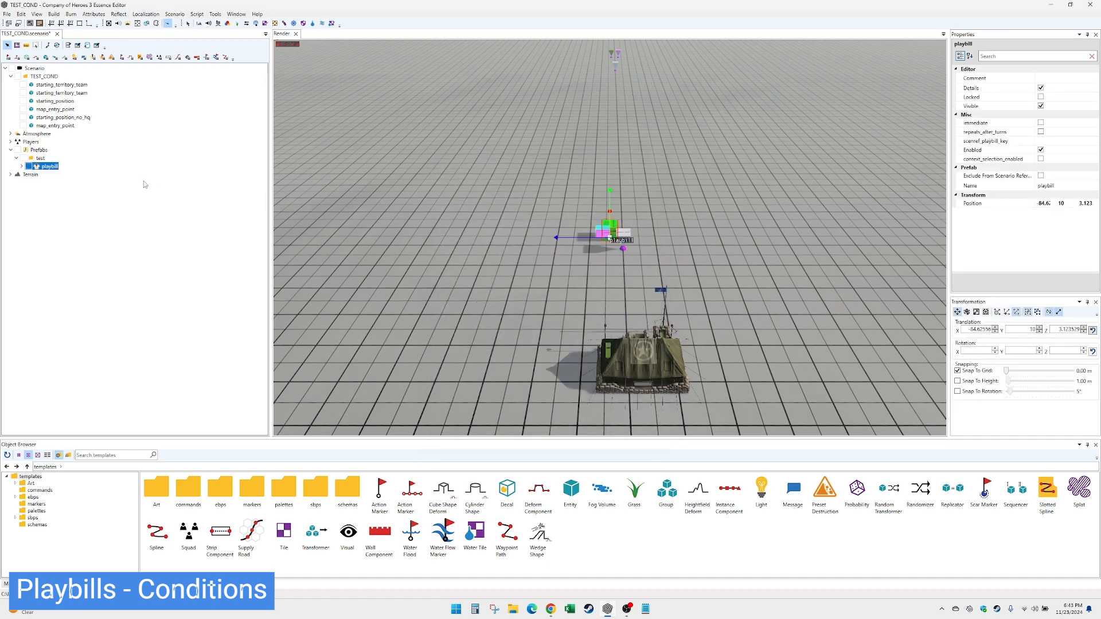
# - Add an entry to the playbill's playbills list and an action to that entry's actions list
pyautogui.doubleClick(49, 167)
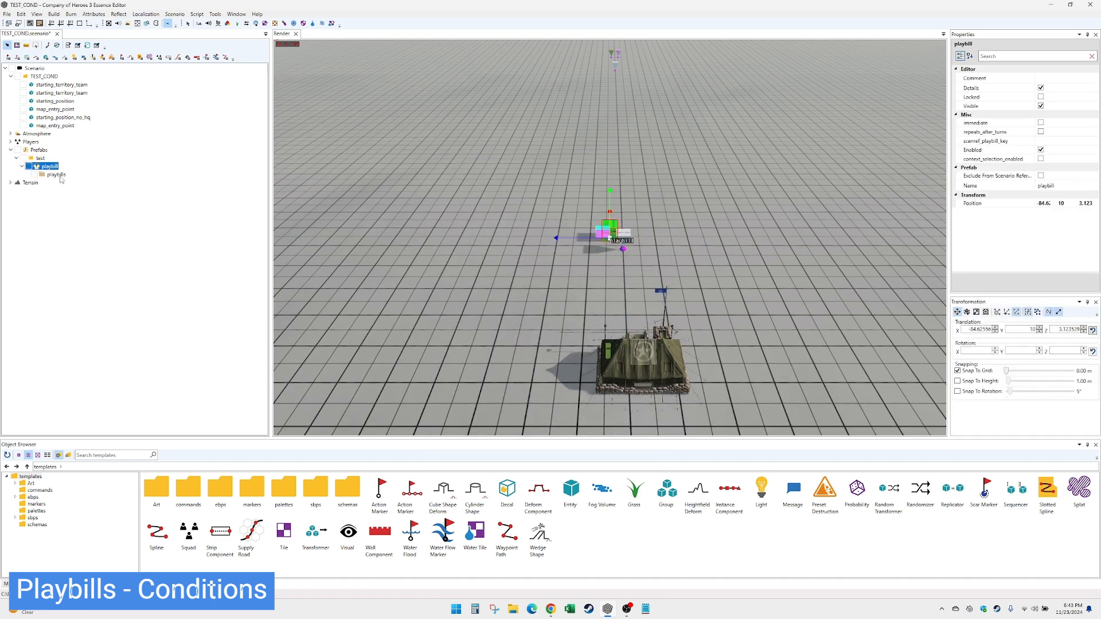
pyautogui.rightClick(61, 176)
pyautogui.click(64, 183)
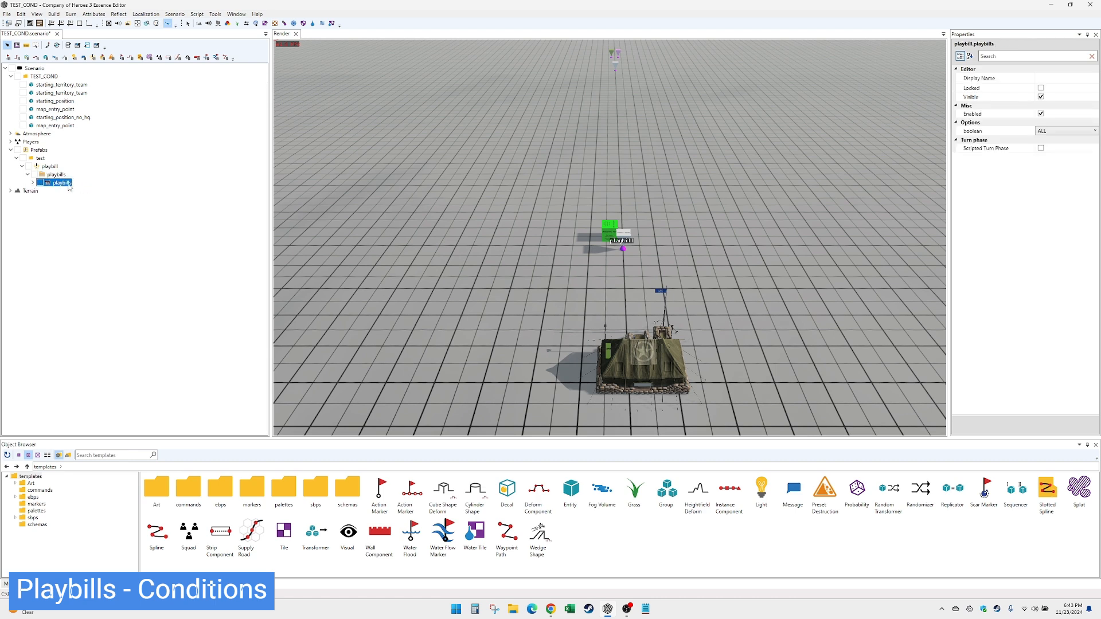
pyautogui.doubleClick(63, 184)
pyautogui.rightClick(67, 201)
pyautogui.click(89, 207)
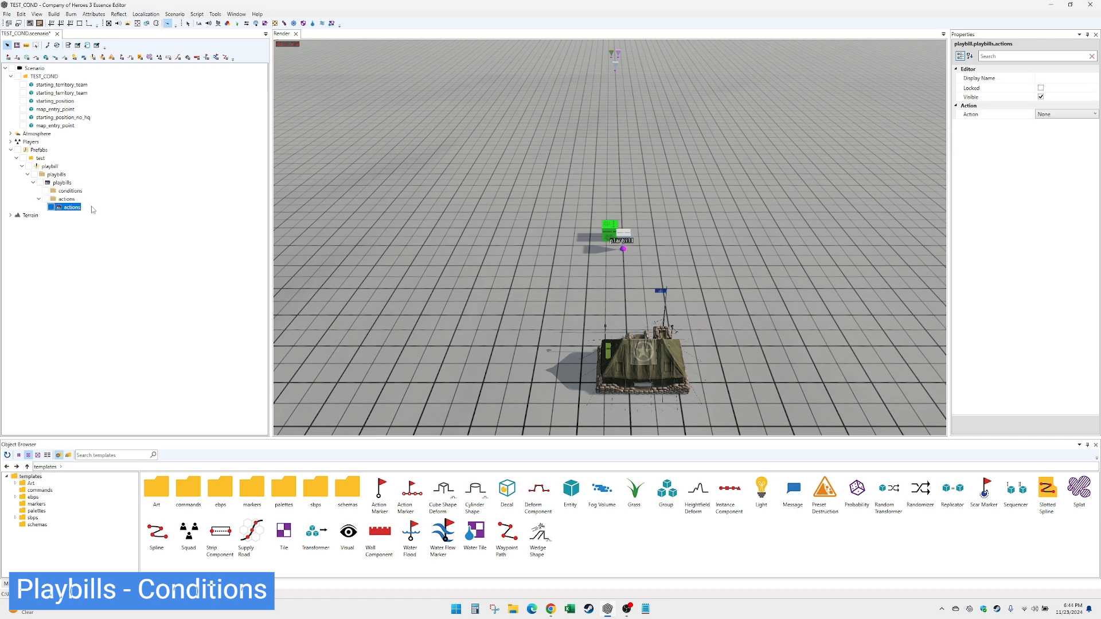
# - Set the new action's type to SpawnSquads
pyautogui.click(1078, 114)
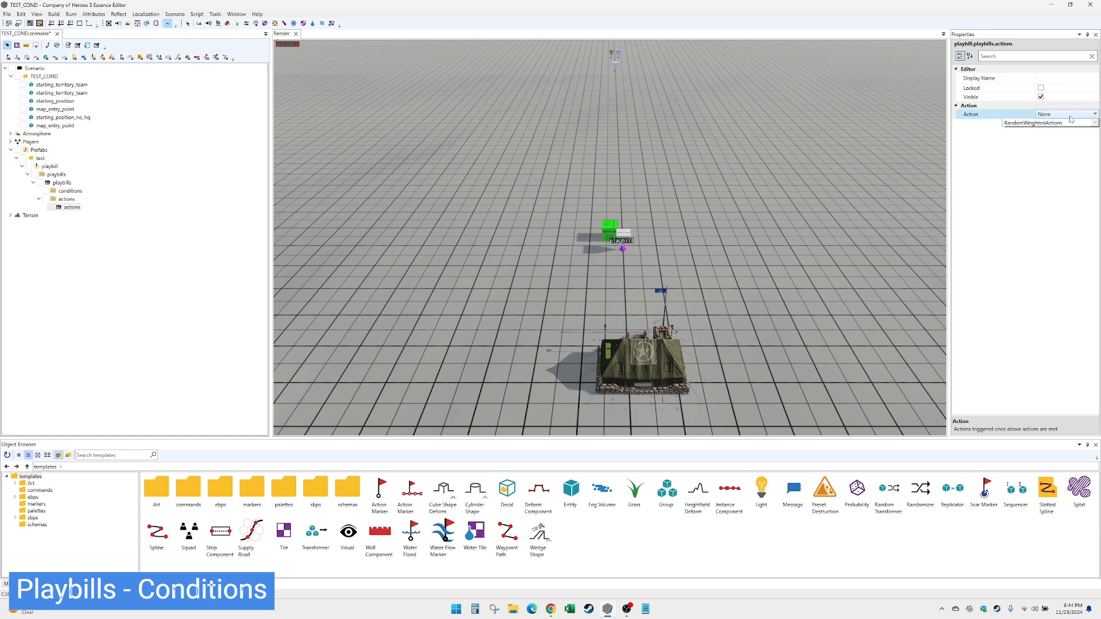
pyautogui.scroll(-6, 1065, 224)
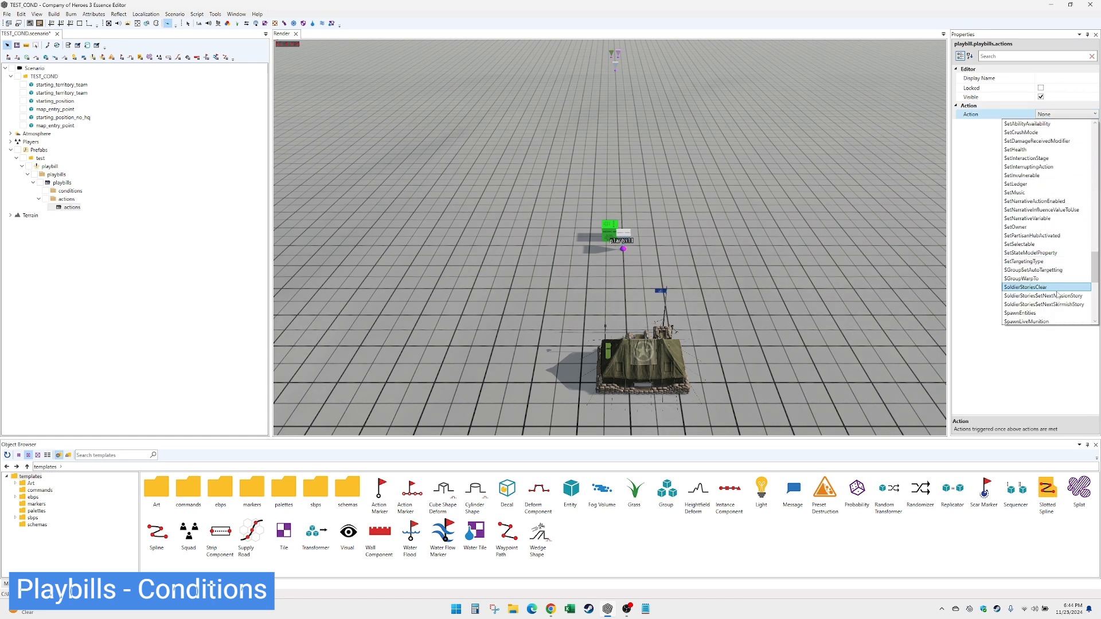
pyautogui.scroll(-4, 1057, 295)
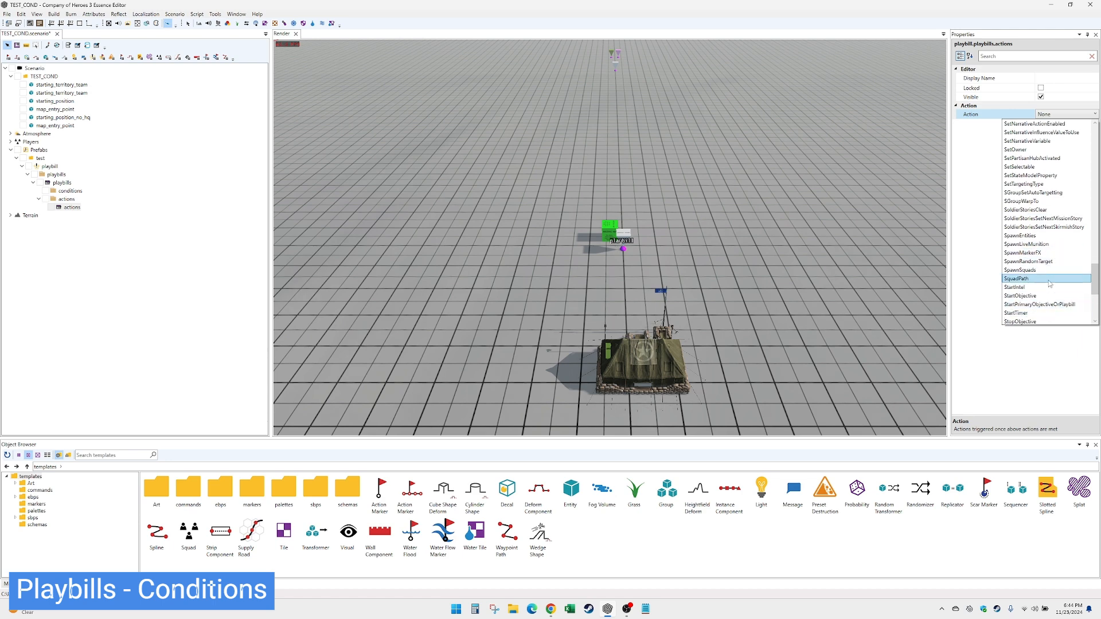
pyautogui.click(1027, 272)
# - Set the spawn action's Squad PBG to the ranger_us blueprint from the american races folder
pyautogui.click(1054, 179)
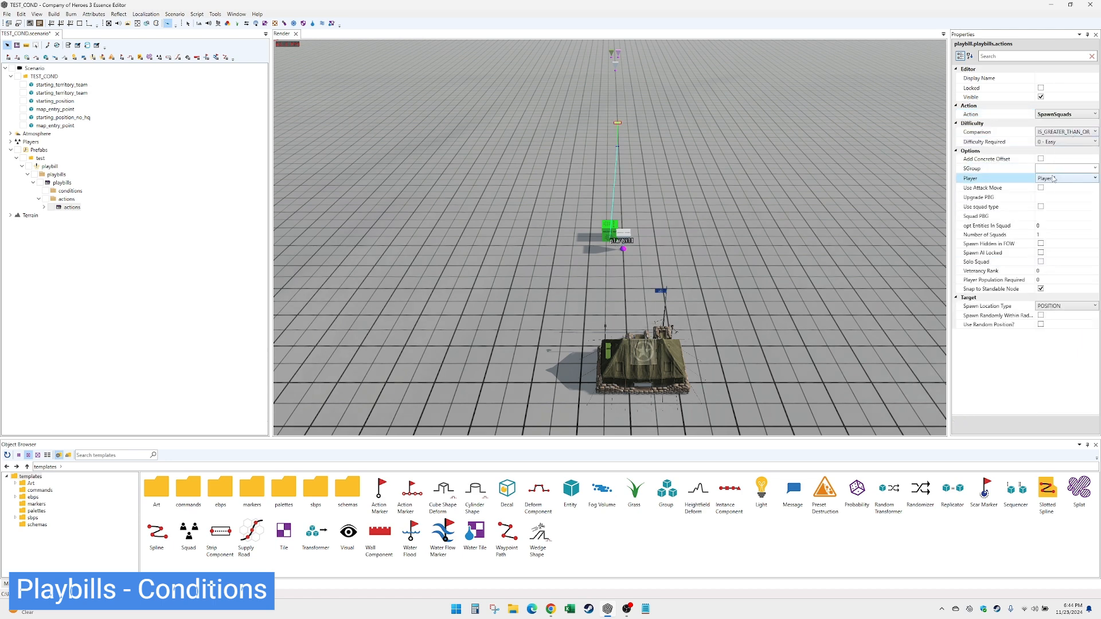
pyautogui.click(1060, 198)
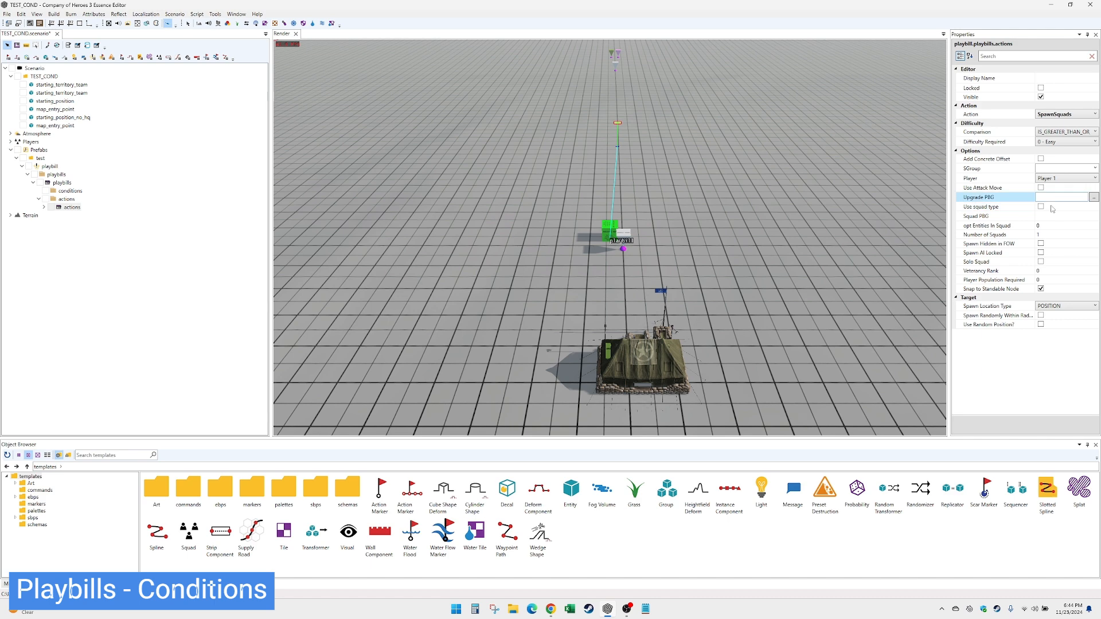
pyautogui.click(1067, 217)
pyautogui.click(1093, 216)
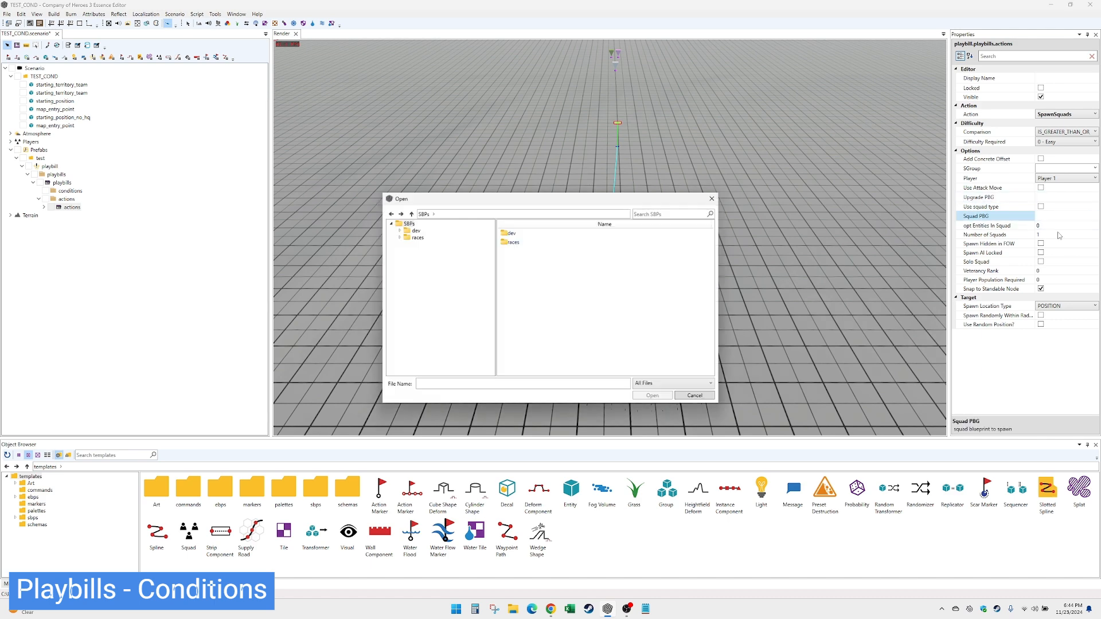
pyautogui.doubleClick(512, 242)
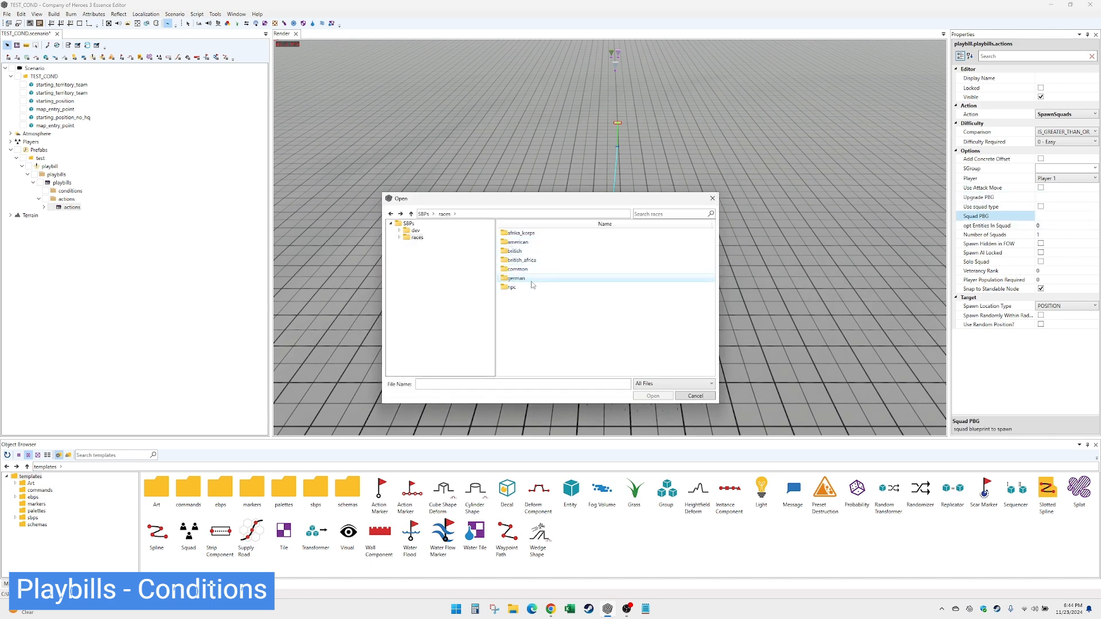
pyautogui.doubleClick(541, 243)
pyautogui.doubleClick(541, 269)
pyautogui.scroll(-1, 550, 327)
pyautogui.doubleClick(545, 315)
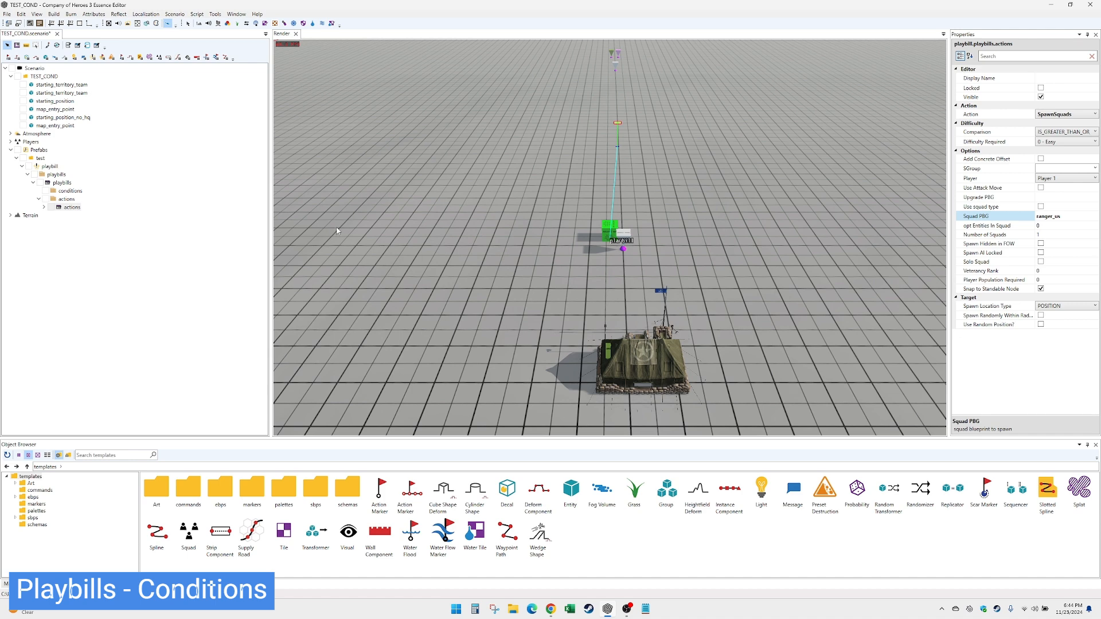
# - Give the spawn action the display name SPAWN RANGERS and set its SGroup to RANGERS1
pyautogui.click(1051, 77)
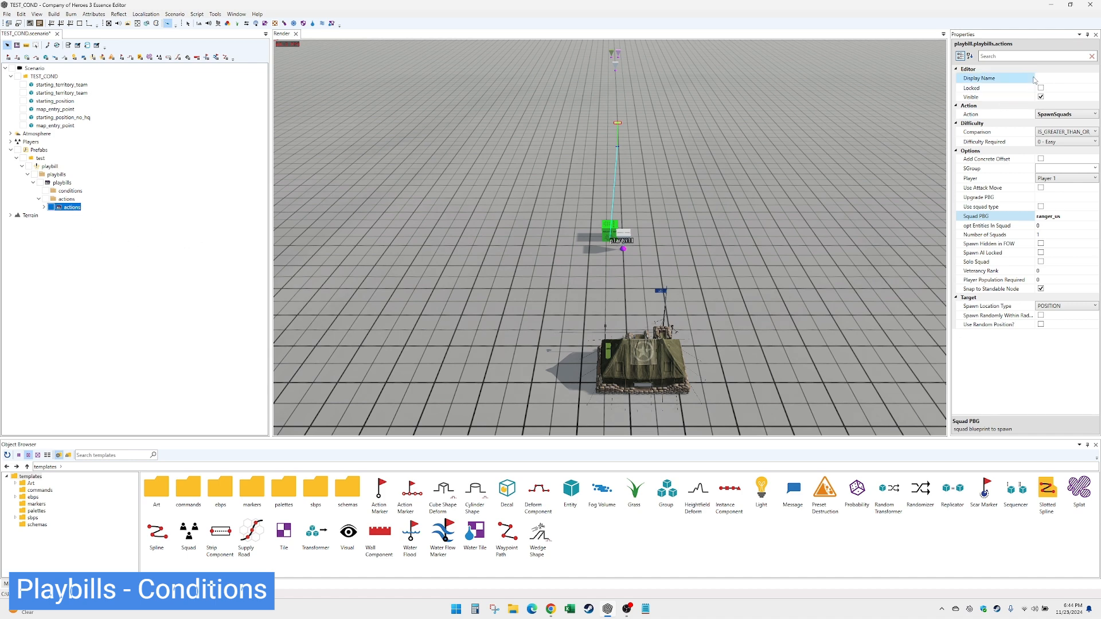
pyautogui.write('SPAWN RANGERS')
pyautogui.press('Return')
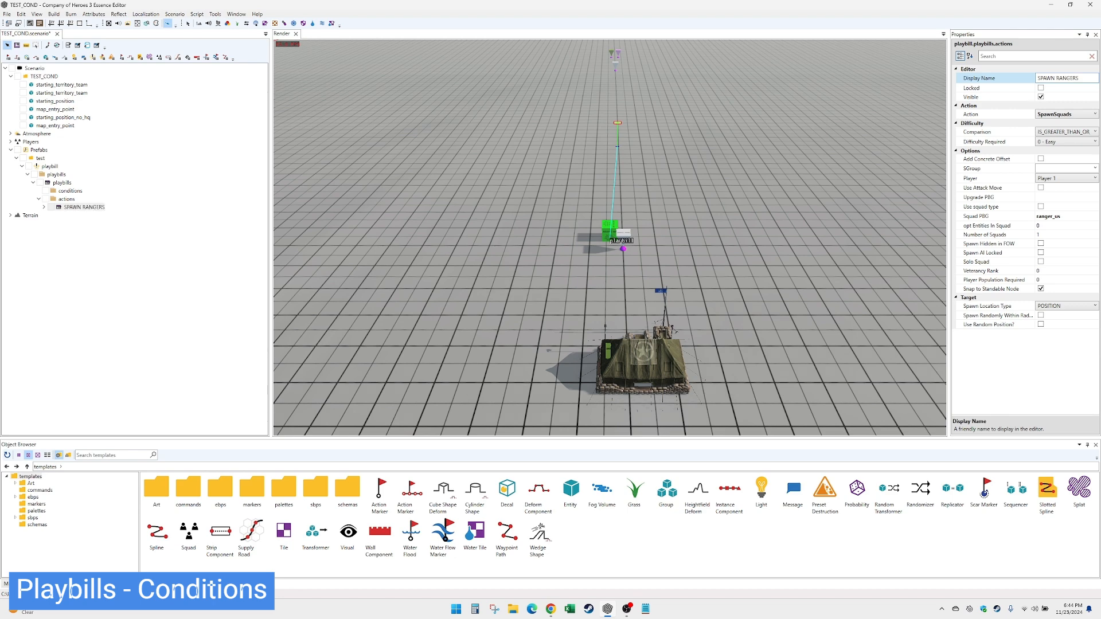
pyautogui.click(1061, 168)
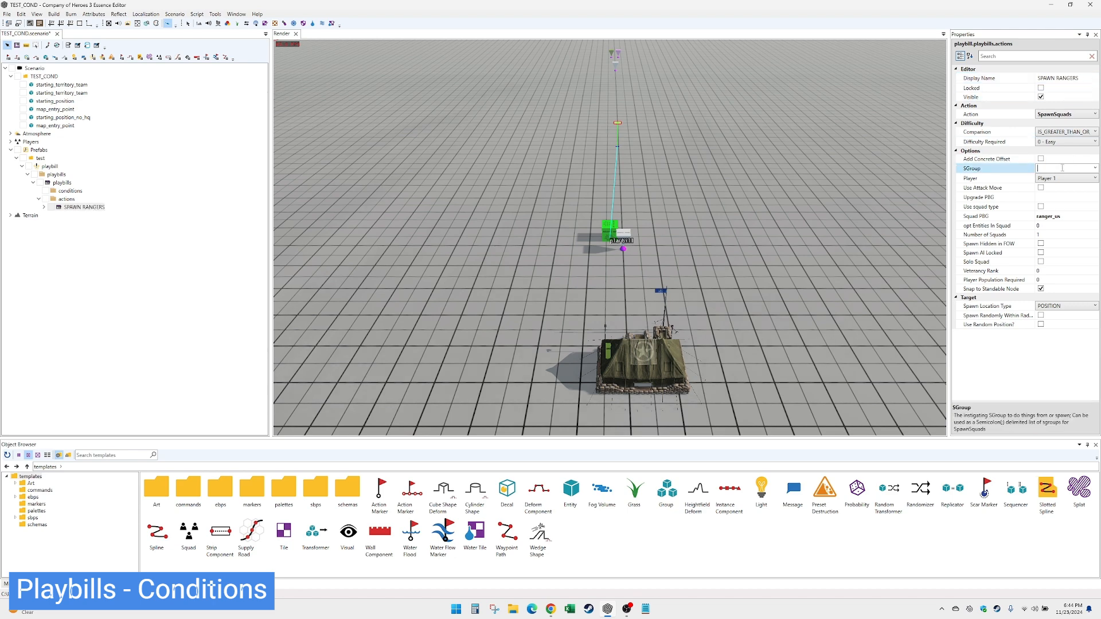
pyautogui.write('RANGERS')
# - Move the spawn action's dest_position and start_position markers together to about X -81.7, Z 48.5, away from the playbill
pyautogui.click(93, 208)
pyautogui.doubleClick(93, 207)
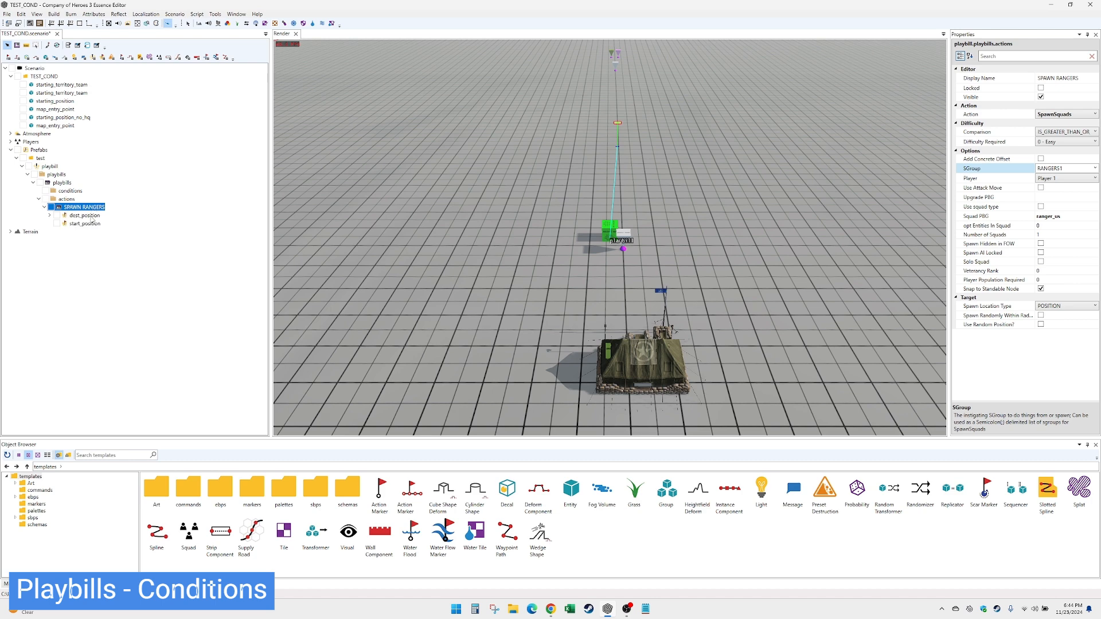
pyautogui.click(92, 216)
pyautogui.keyDown('shift'); pyautogui.click(92, 223); pyautogui.keyUp('shift')
pyautogui.moveTo(611, 141)
pyautogui.mouseDown()
pyautogui.moveTo(512, 238)
pyautogui.moveTo(425, 259)
pyautogui.mouseUp()
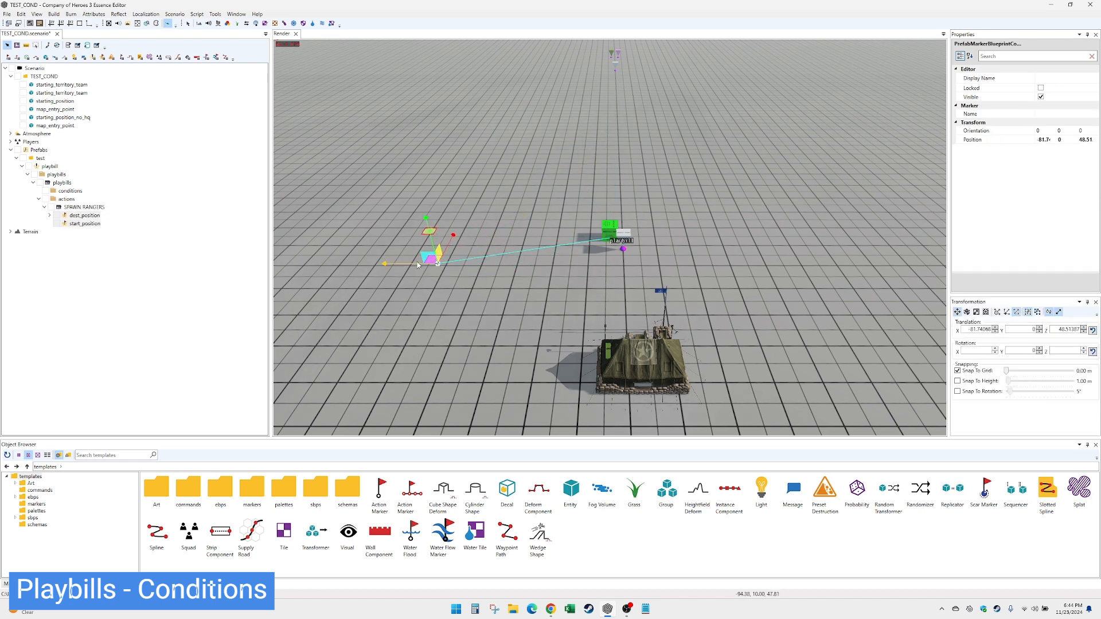
# - Review the playbill's immediate setting and build the TEST_COND scenario
pyautogui.click(61, 208)
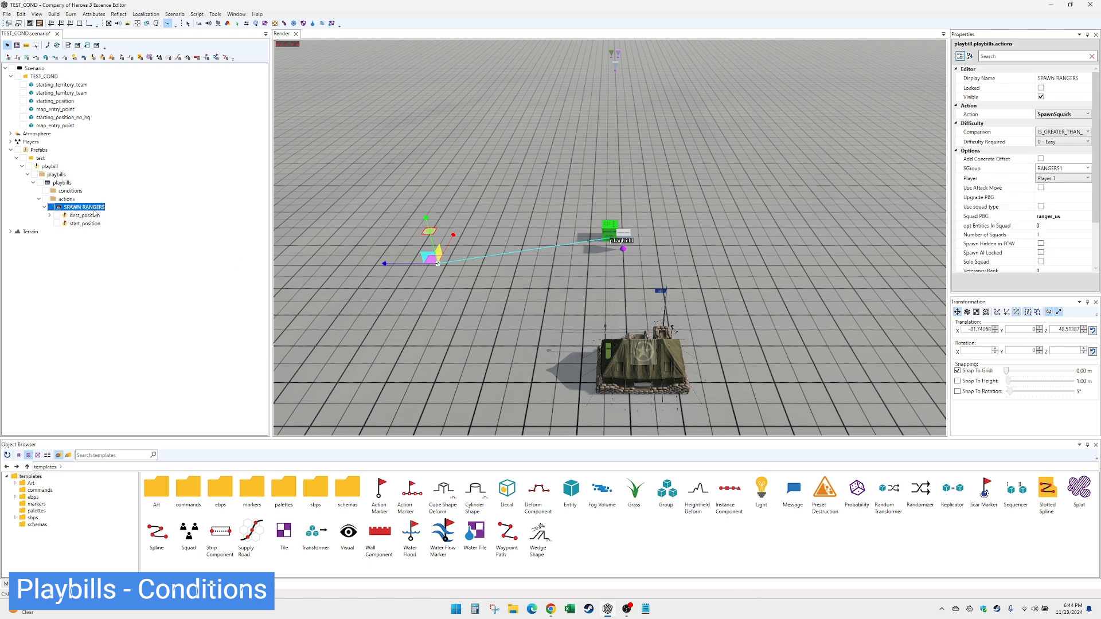
pyautogui.click(51, 167)
pyautogui.click(1041, 123)
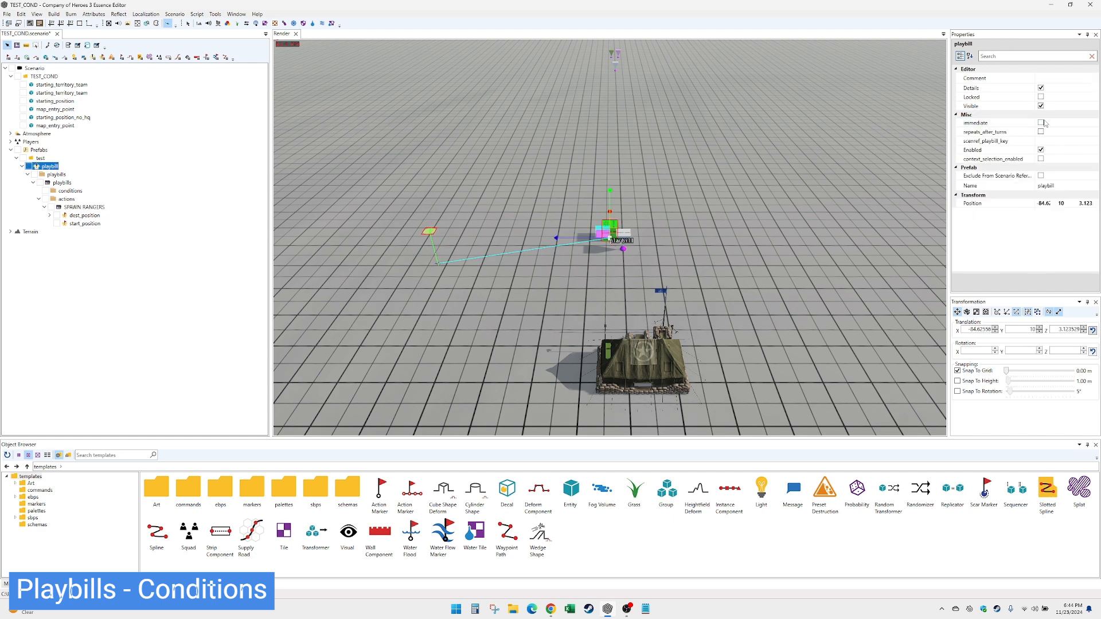
pyautogui.click(85, 216)
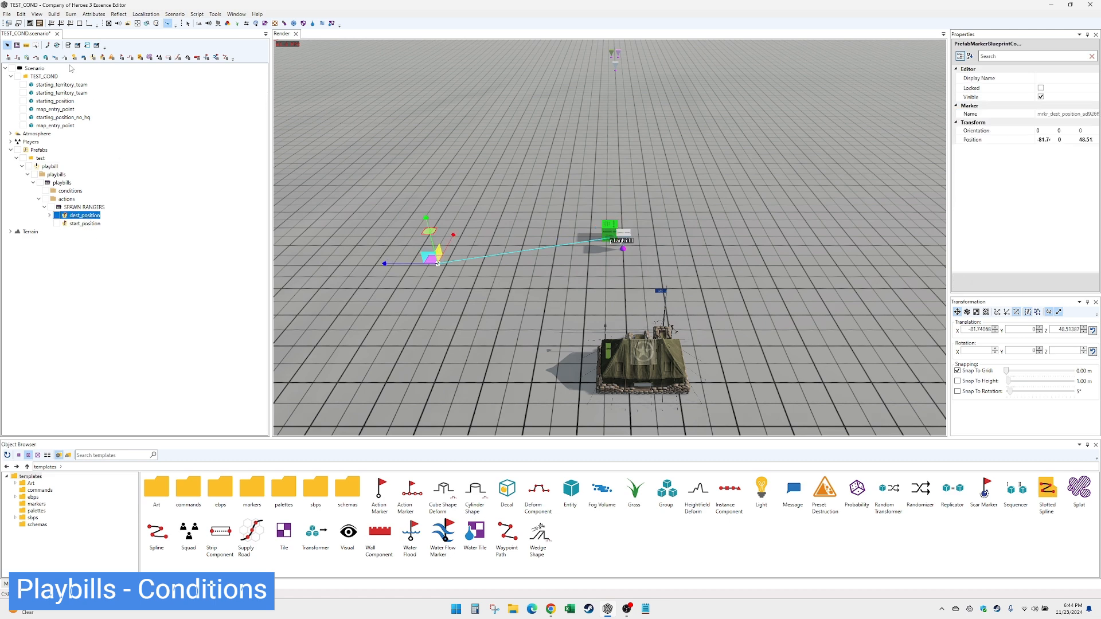
pyautogui.click(53, 14)
pyautogui.click(73, 24)
# - Add a condition to the playbills entry's conditions list and expand it in the tree
pyautogui.click(69, 192)
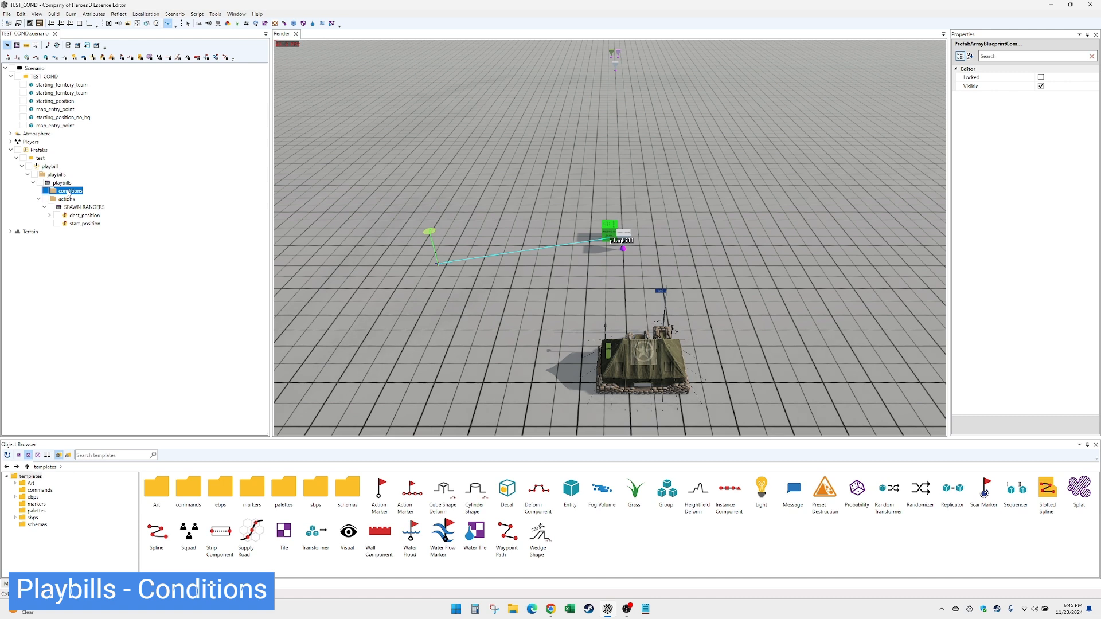
pyautogui.rightClick(68, 194)
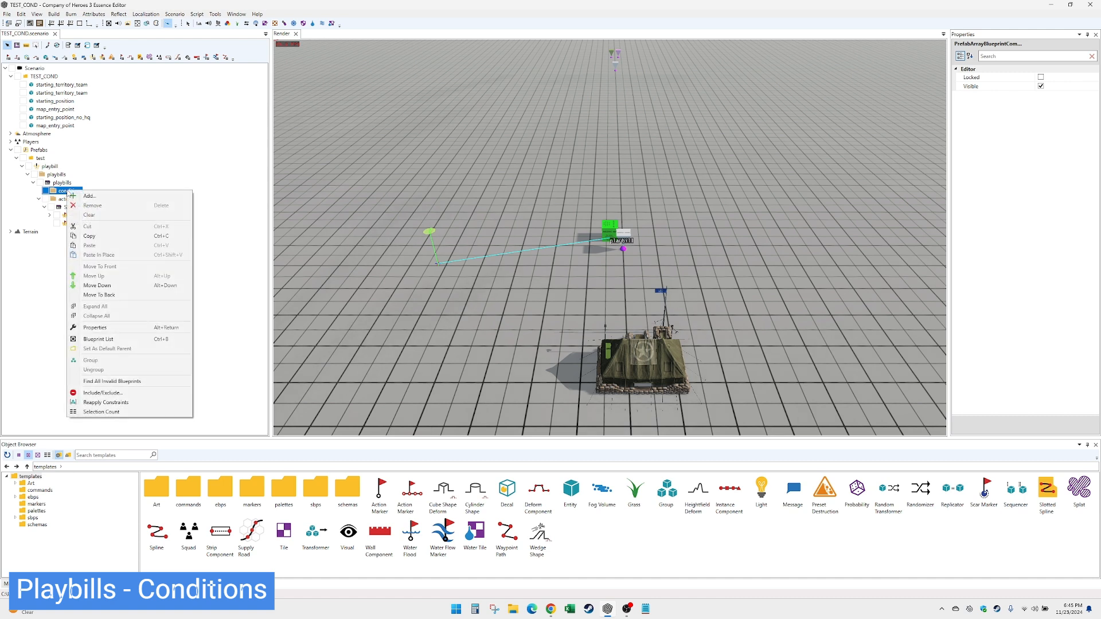
pyautogui.click(97, 196)
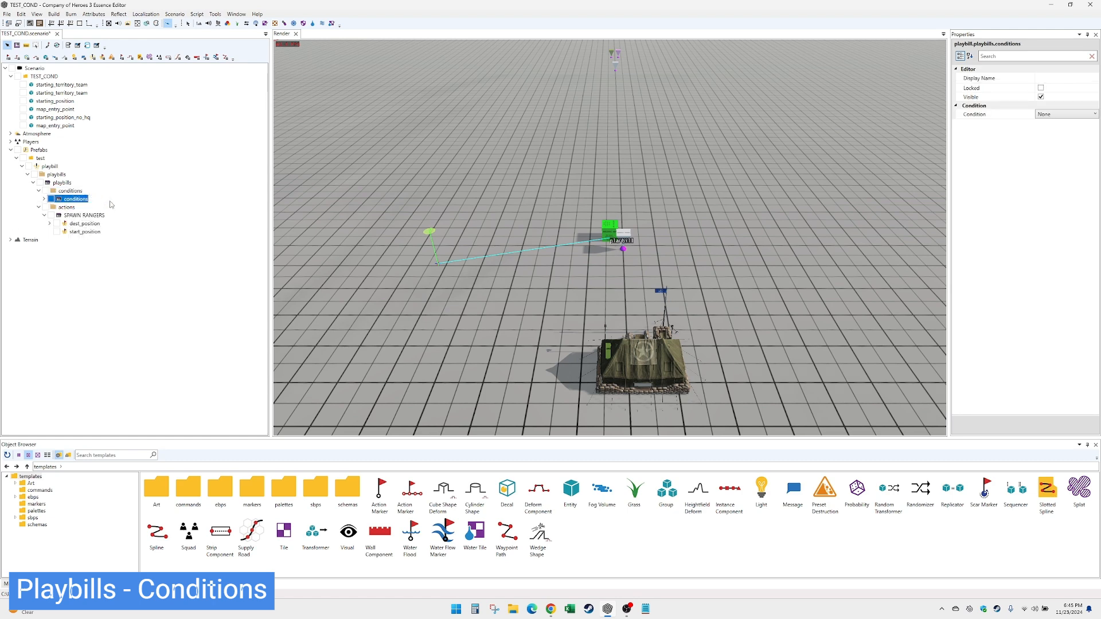
pyautogui.doubleClick(83, 199)
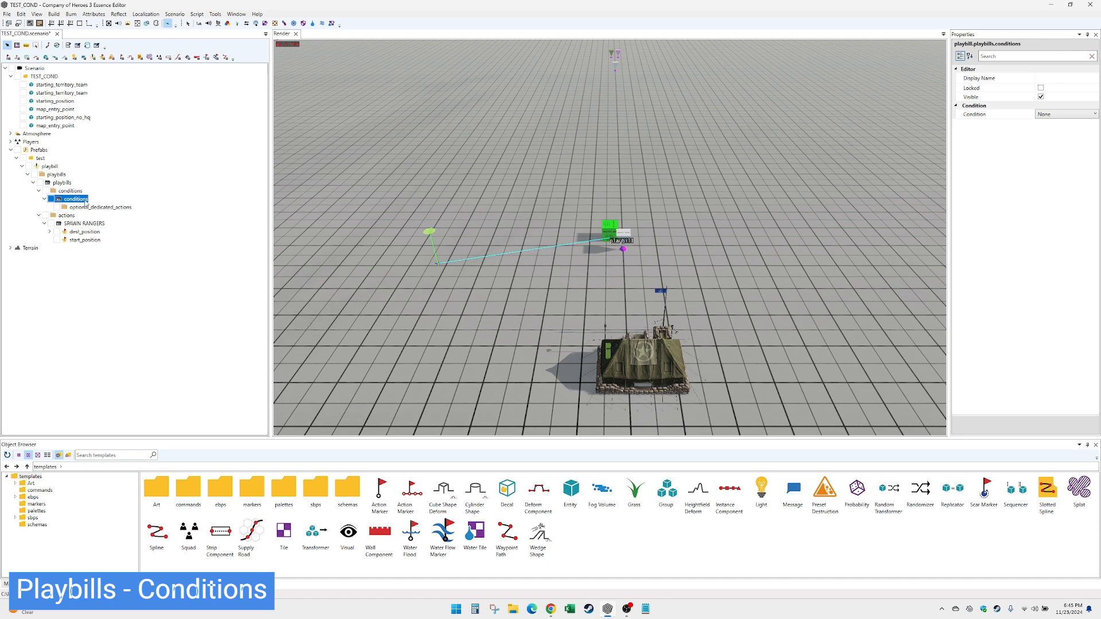
# - Review the boolean options of the playbills entry, keeping ALL selected
pyautogui.click(64, 182)
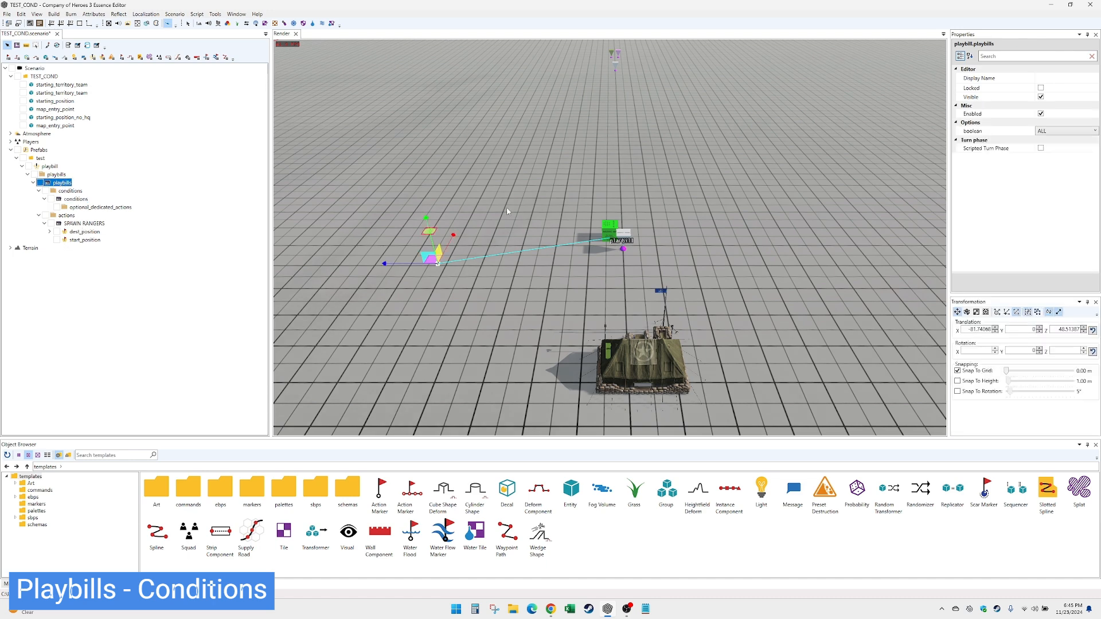
pyautogui.click(1060, 136)
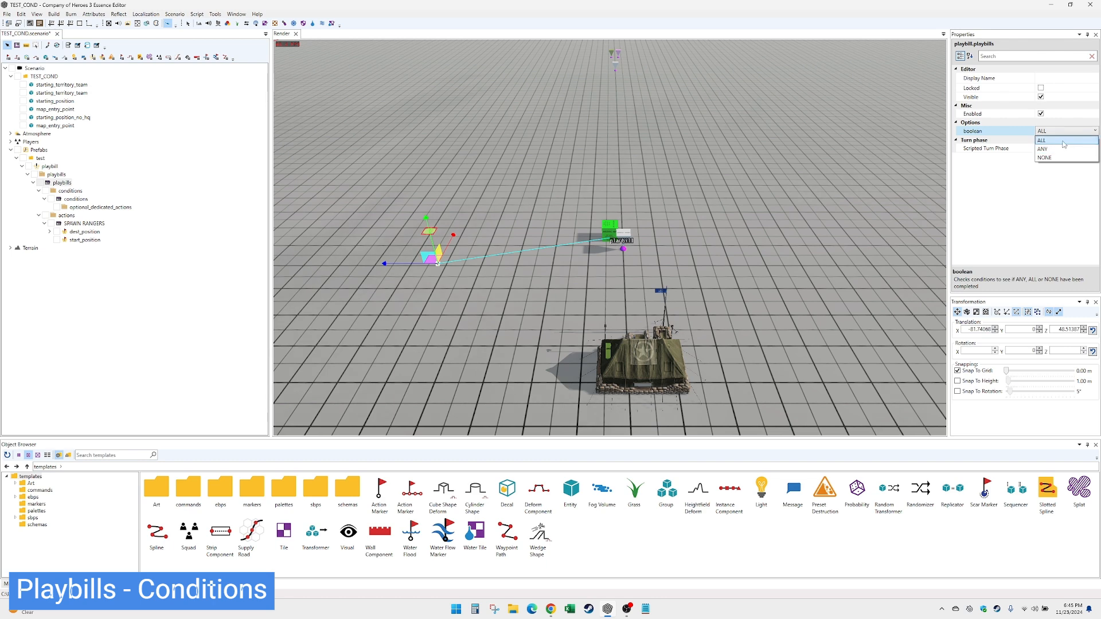
pyautogui.click(1064, 141)
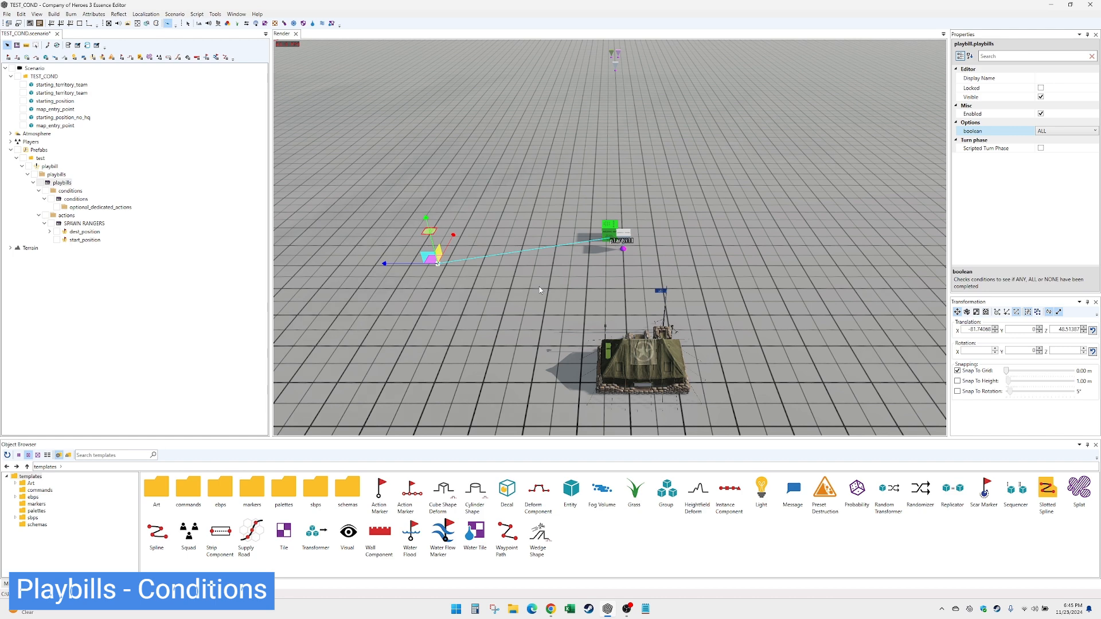
pyautogui.click(1061, 129)
pyautogui.click(1061, 129)
# - Browse the available condition types and set the new condition to UnitAtLocation
pyautogui.click(74, 200)
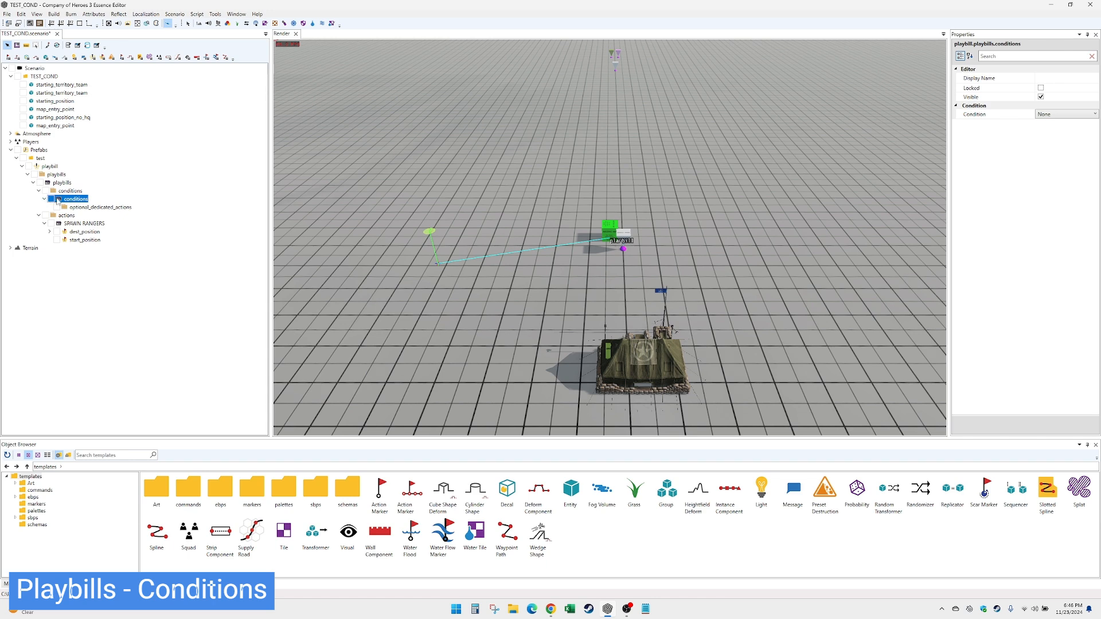
pyautogui.click(1067, 114)
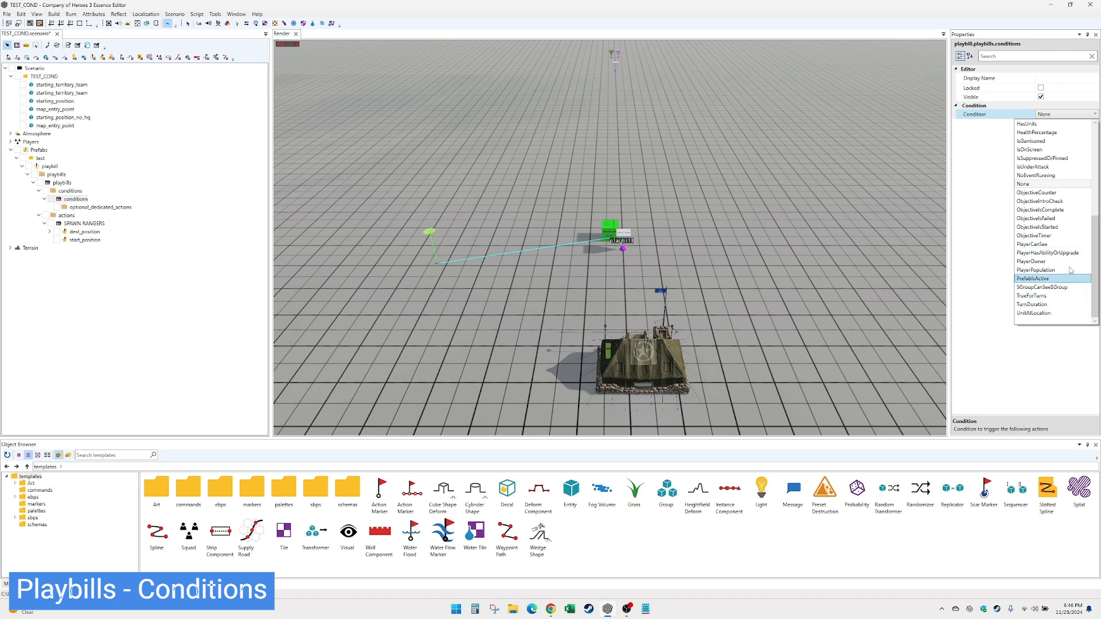
pyautogui.moveTo(1096, 244); pyautogui.dragTo(1090, 136)
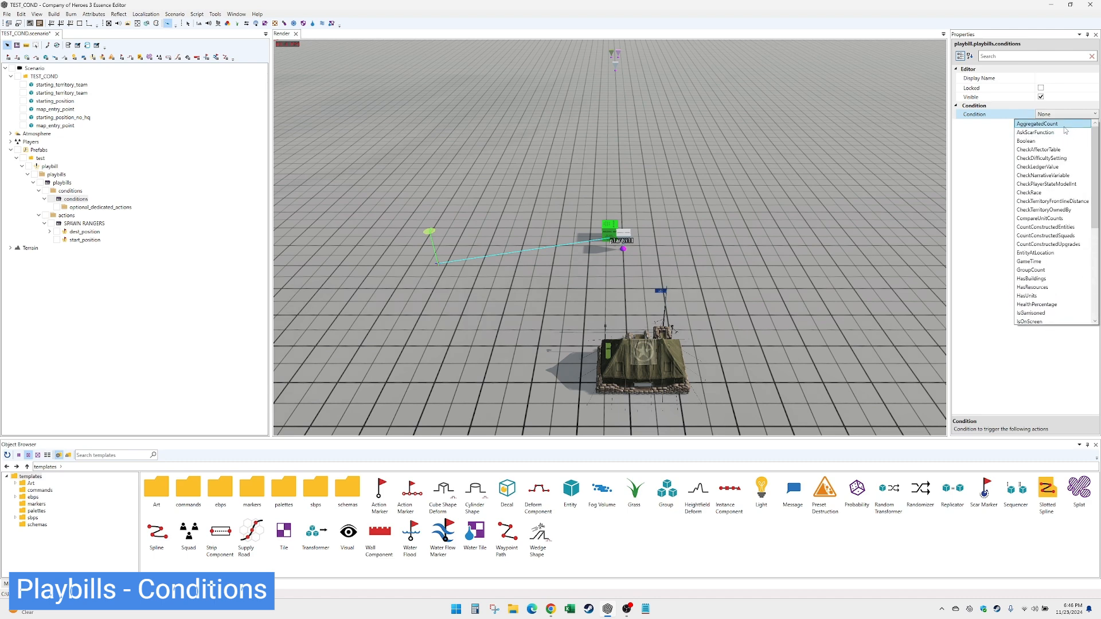
pyautogui.moveTo(1097, 215); pyautogui.dragTo(1098, 309)
pyautogui.click(1065, 313)
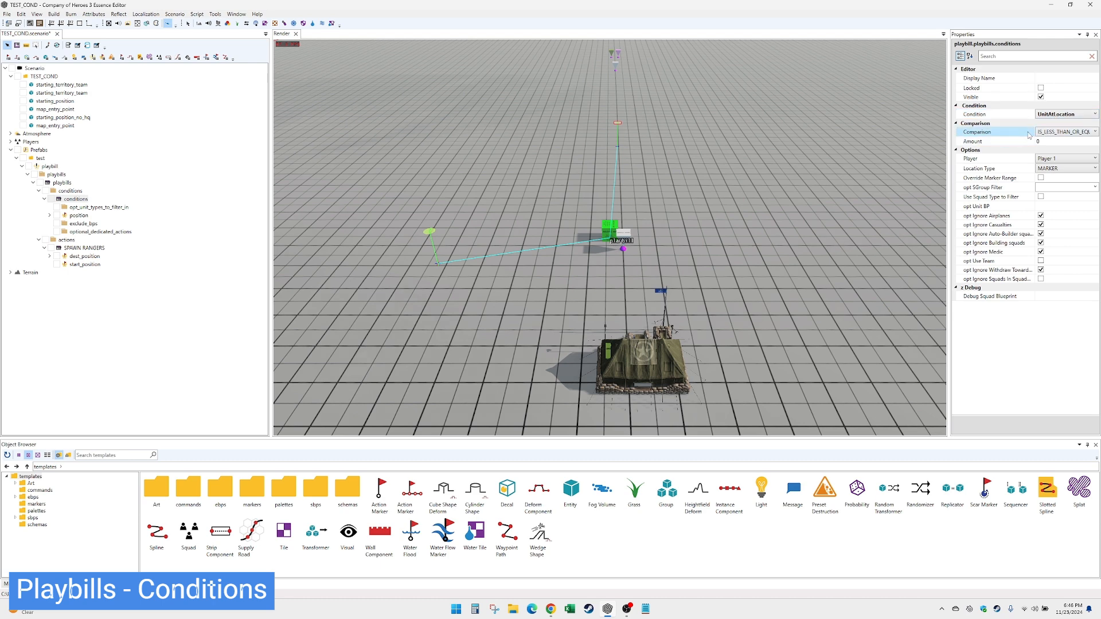
# - Set the UnitAtLocation condition's comparison to IS_GREATER_THAN_OR_EQUAL and its amount to 1
pyautogui.click(1062, 134)
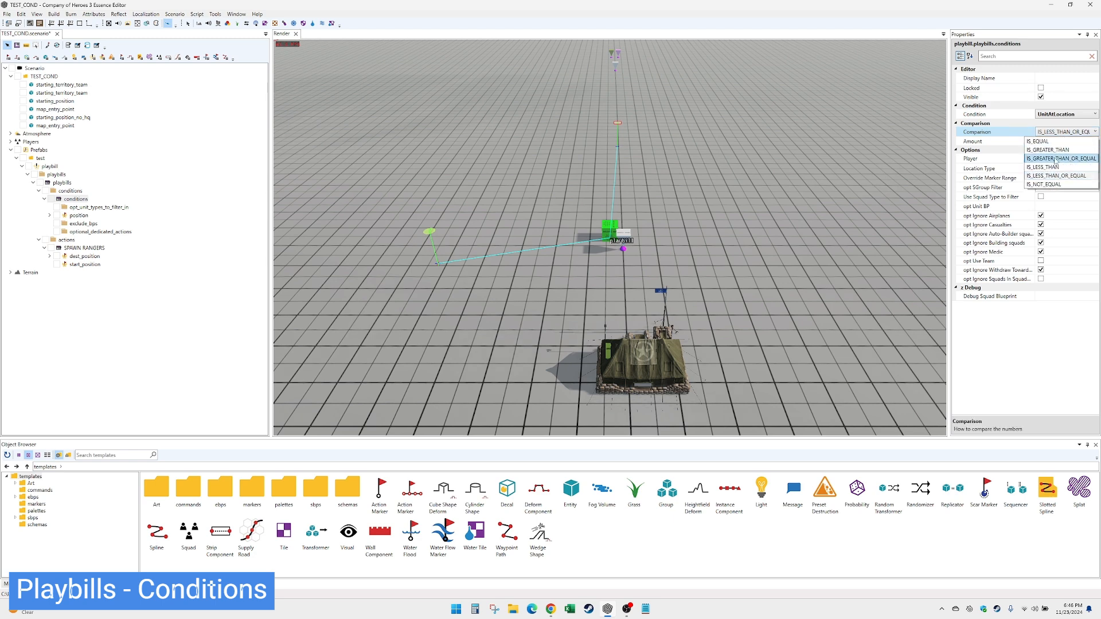
pyautogui.click(1055, 160)
pyautogui.click(1058, 141)
pyautogui.write('1')
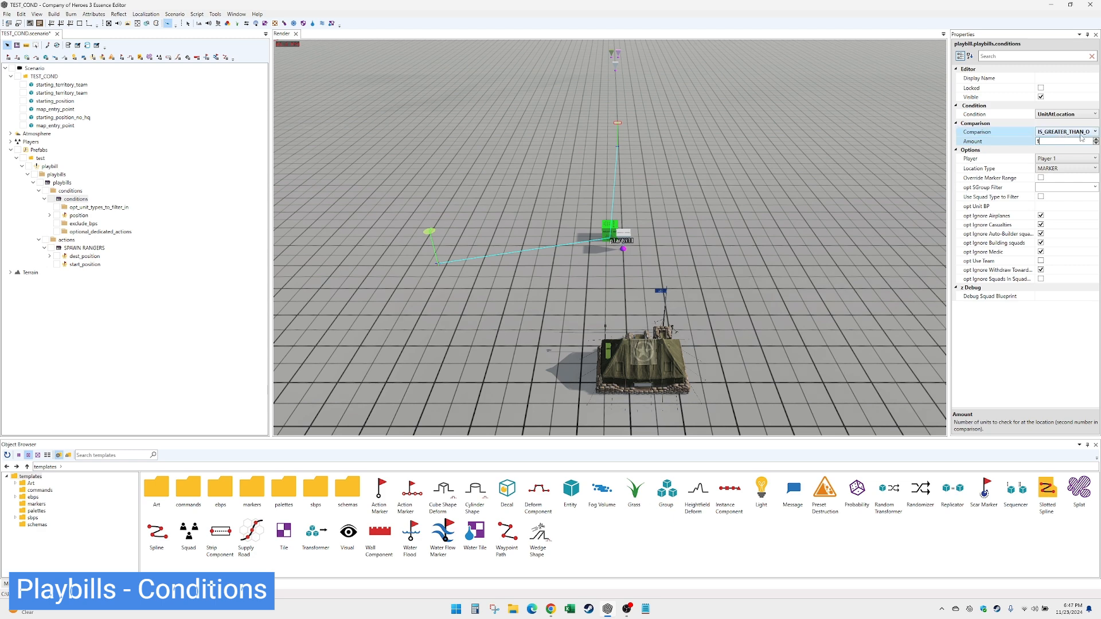
# - Keep the condition's location type as MARKER and enable its opt Use Team option
pyautogui.click(1060, 170)
pyautogui.click(1060, 170)
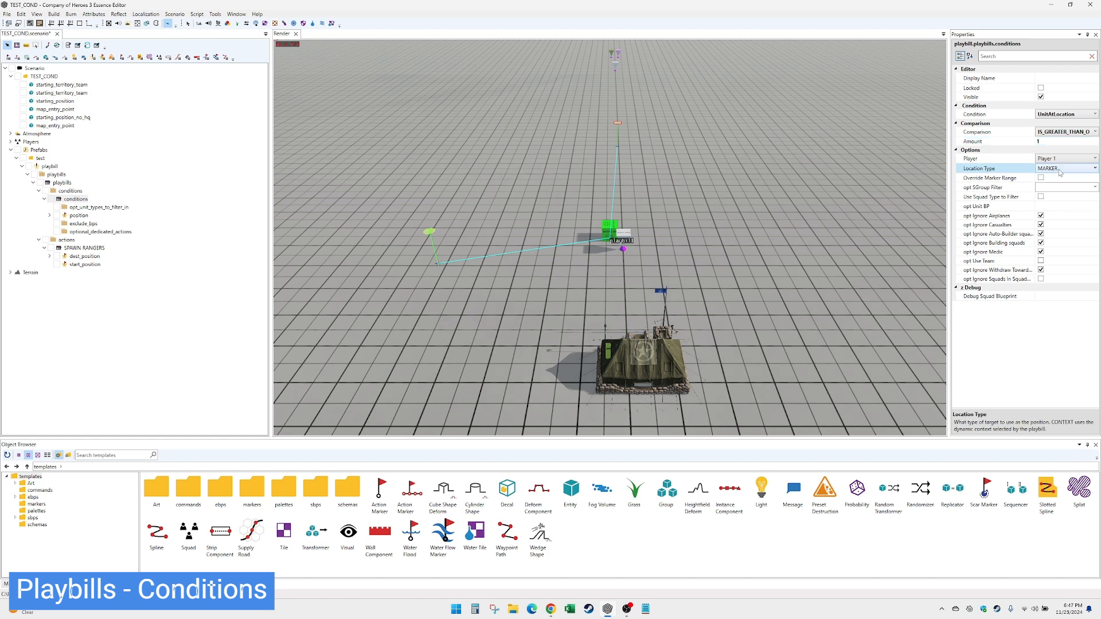
pyautogui.click(1042, 188)
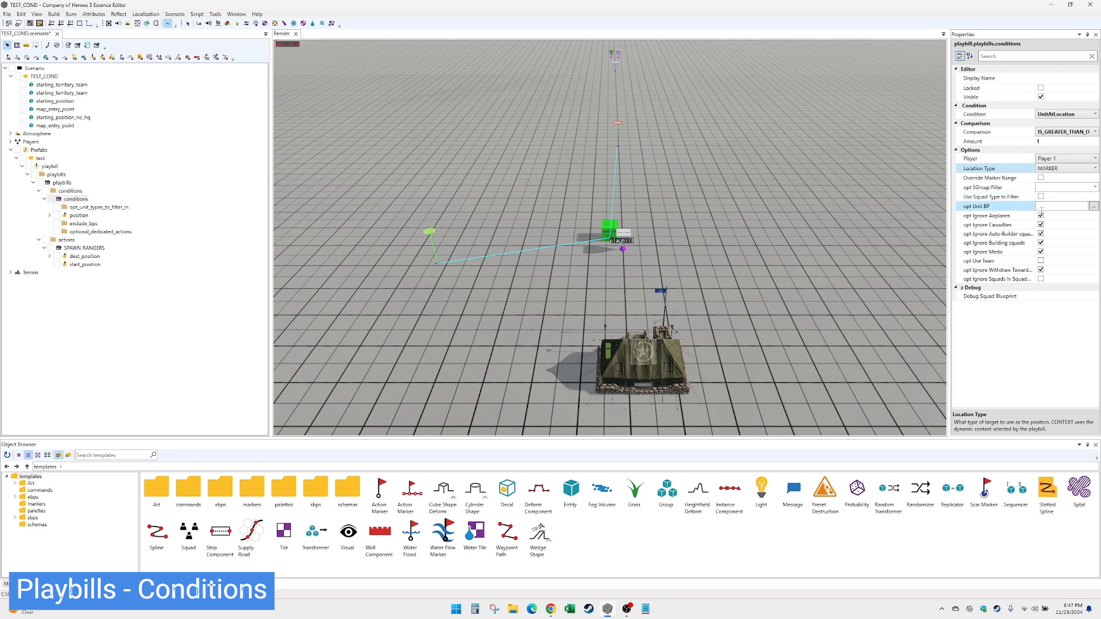
pyautogui.click(1041, 261)
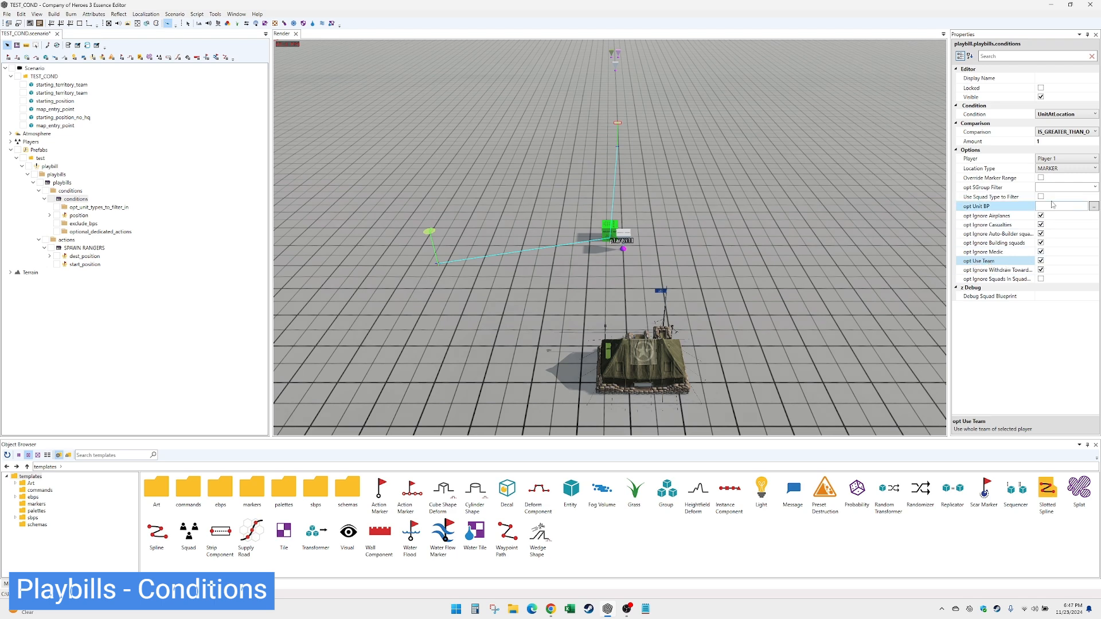
# - Move the condition's position marker beside the ranger spawn marker, to about X -94.8, Z 45.8
pyautogui.click(82, 217)
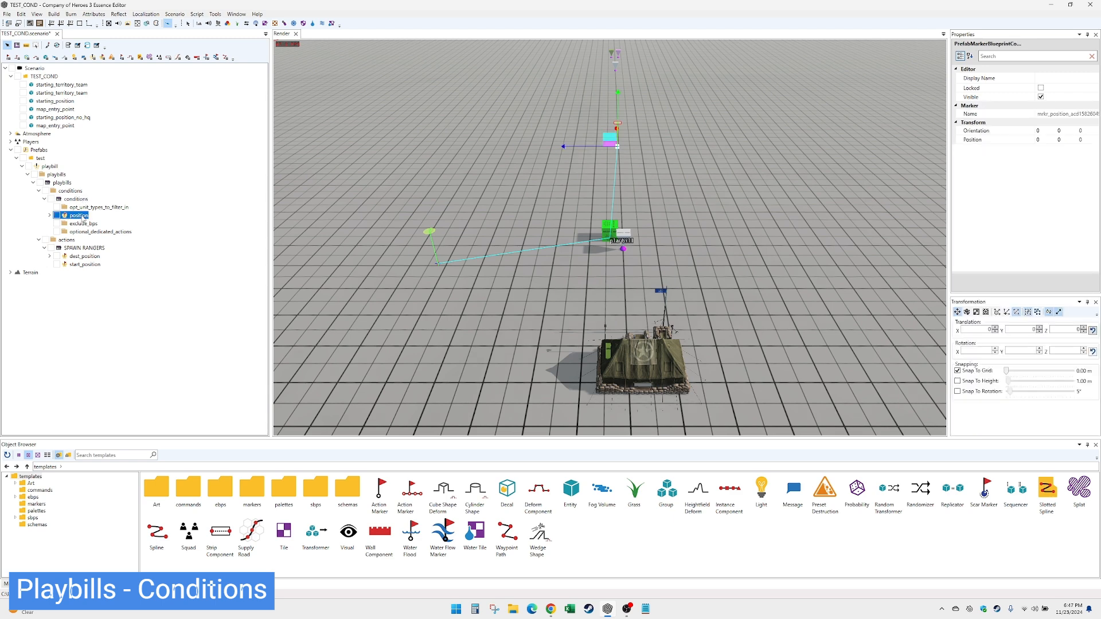
pyautogui.doubleClick(81, 216)
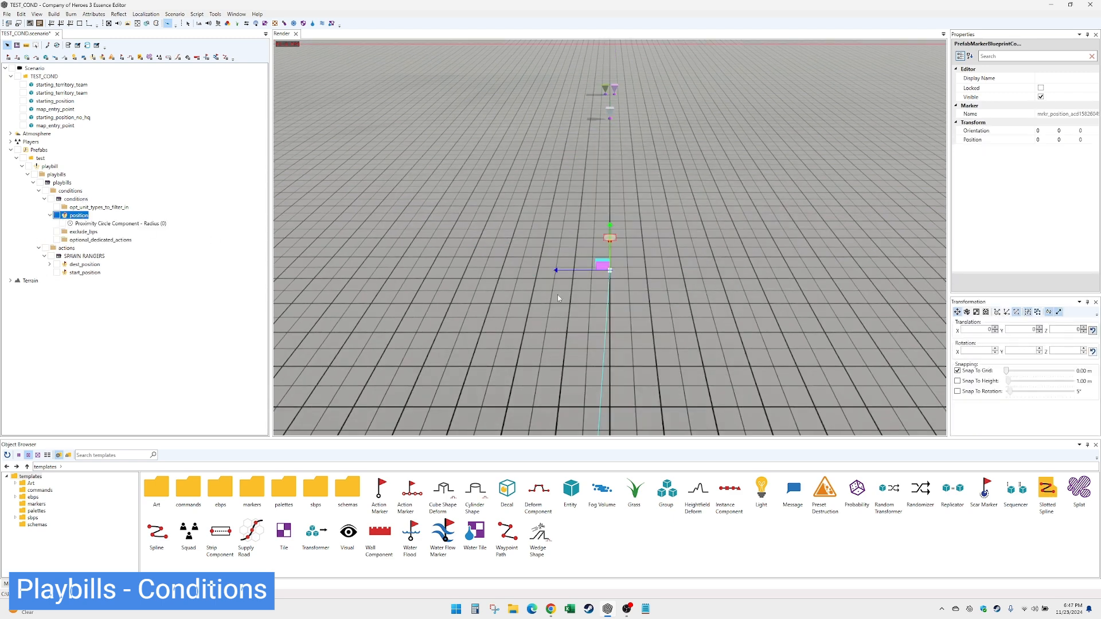
pyautogui.moveTo(603, 266)
pyautogui.mouseDown()
pyautogui.moveTo(597, 331)
pyautogui.moveTo(607, 329)
pyautogui.moveTo(545, 309)
pyautogui.mouseUp()
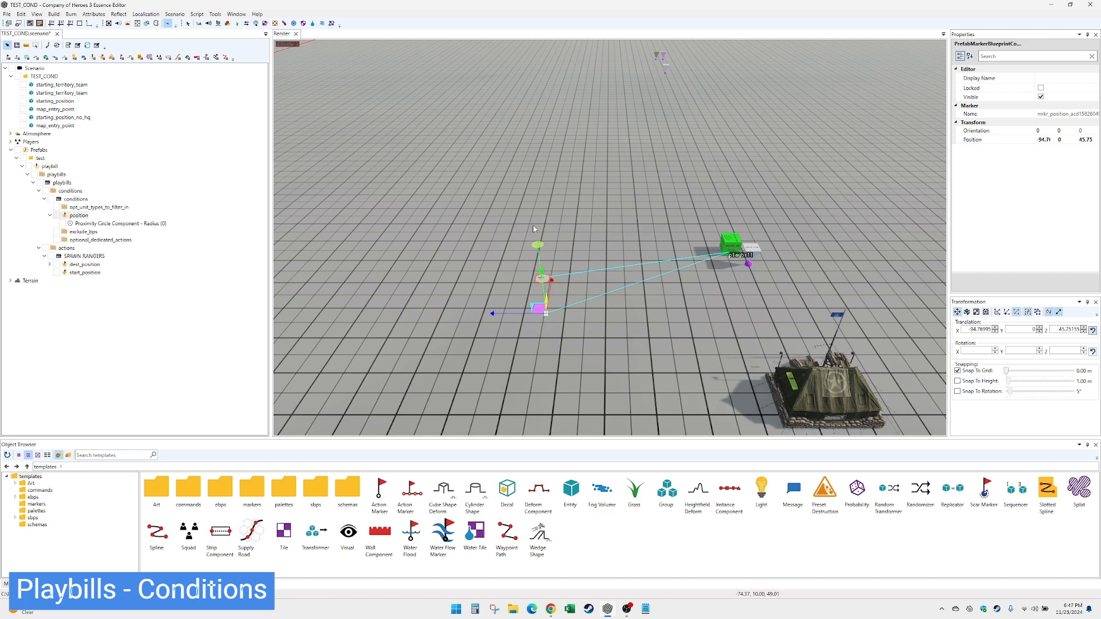
pyautogui.moveTo(592, 336)
pyautogui.keyDown('alt'); pyautogui.mouseDown()
pyautogui.moveTo(651, 342)
pyautogui.moveTo(591, 347)
pyautogui.mouseUp(); pyautogui.keyUp('alt')
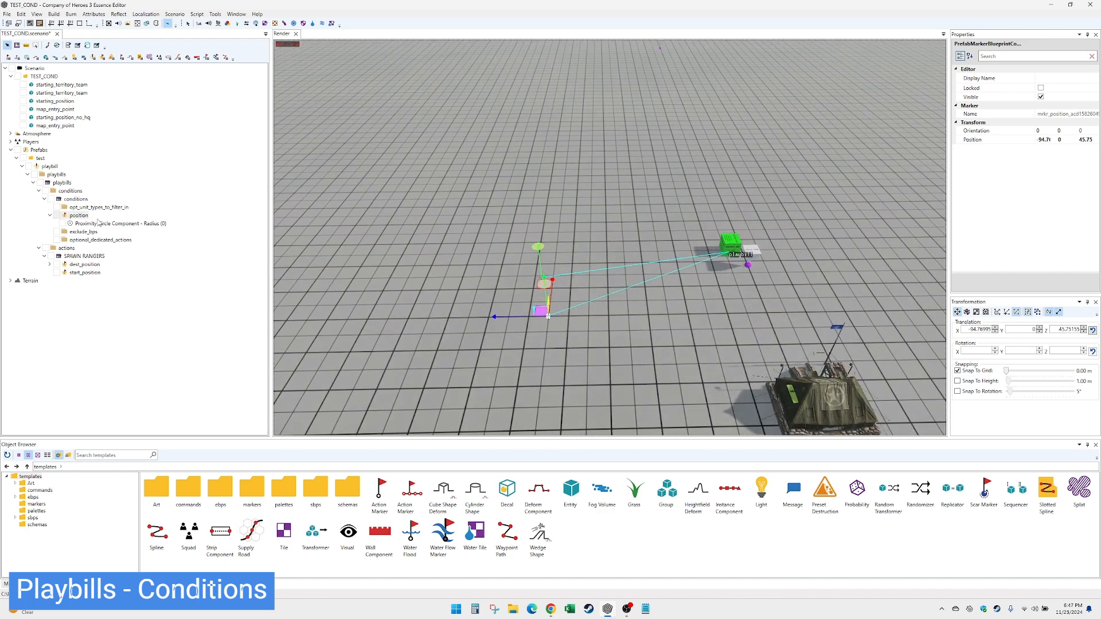
# - Set the radius of the position marker's Proximity Circle Component to 10
pyautogui.click(144, 224)
pyautogui.click(1058, 107)
pyautogui.write('10')
pyautogui.press('Return')
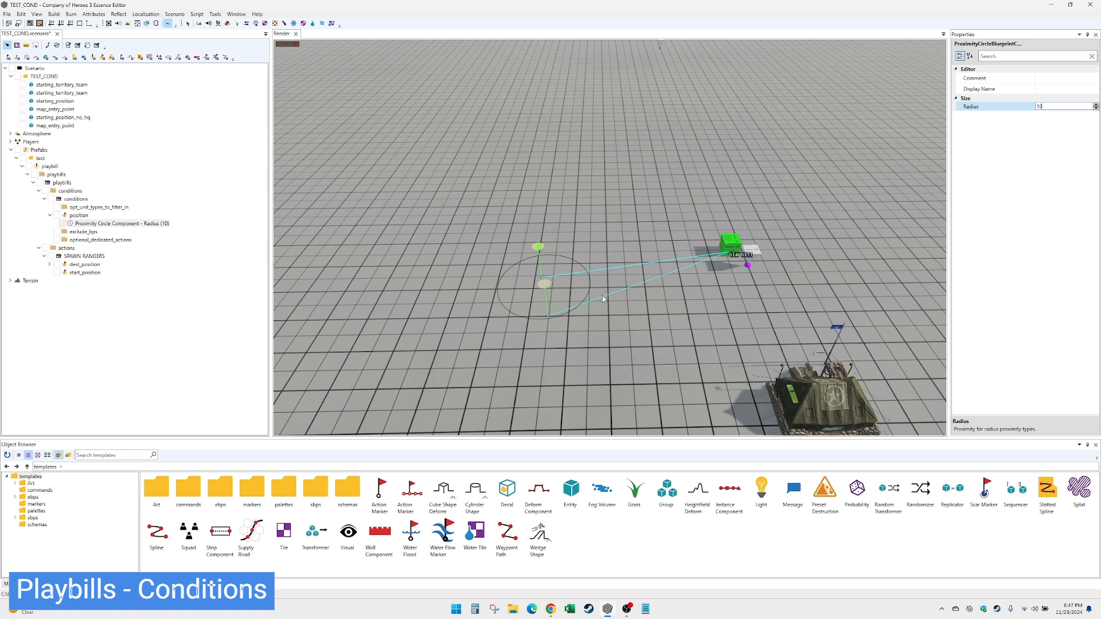
# - Fine-tune the condition's position marker to about X -96.5, Z 46.5 so its circle surrounds the ranger spawn point
pyautogui.click(549, 335)
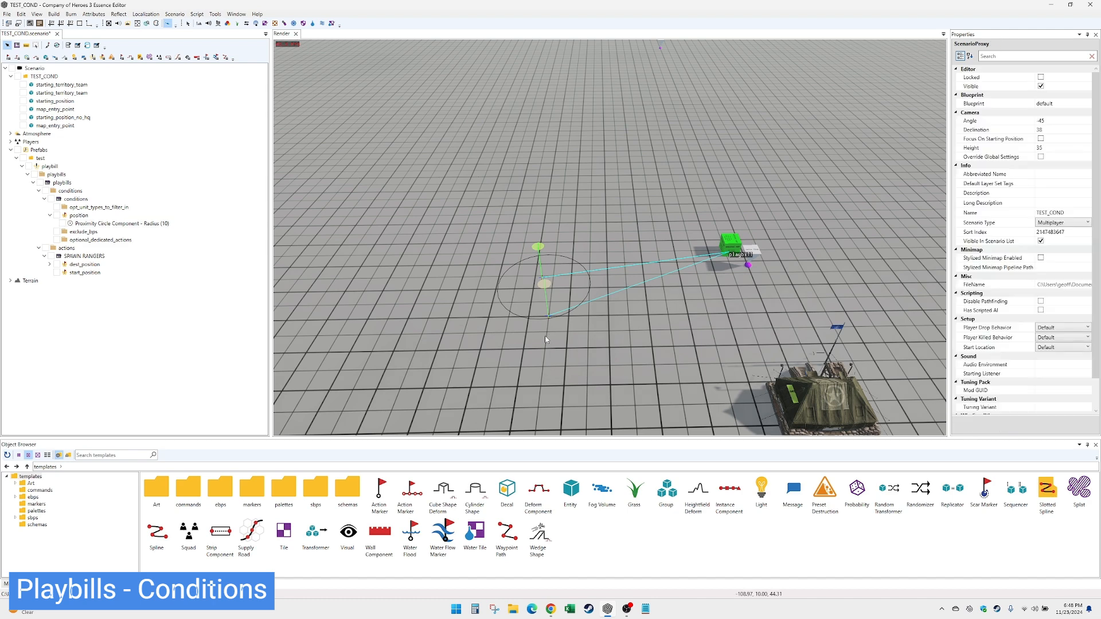
pyautogui.click(544, 291)
pyautogui.moveTo(544, 290)
pyautogui.mouseDown()
pyautogui.moveTo(519, 319)
pyautogui.moveTo(539, 287)
pyautogui.moveTo(522, 298)
pyautogui.moveTo(525, 285)
pyautogui.mouseUp()
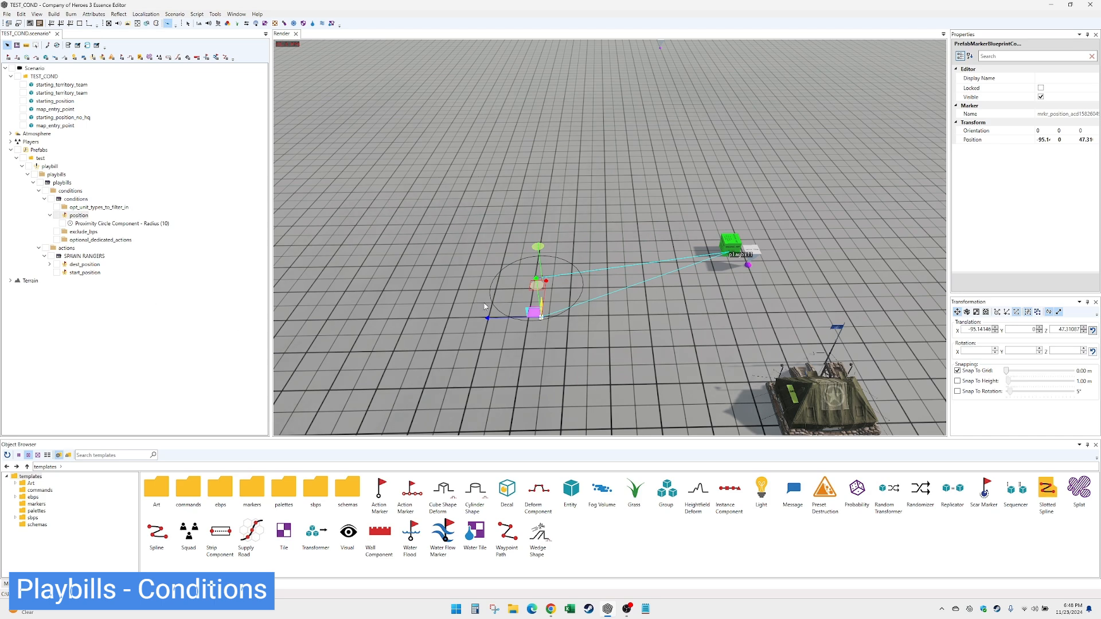
pyautogui.moveTo(535, 314)
pyautogui.mouseDown()
pyautogui.moveTo(534, 343)
pyautogui.moveTo(526, 295)
pyautogui.moveTo(532, 314)
pyautogui.mouseUp()
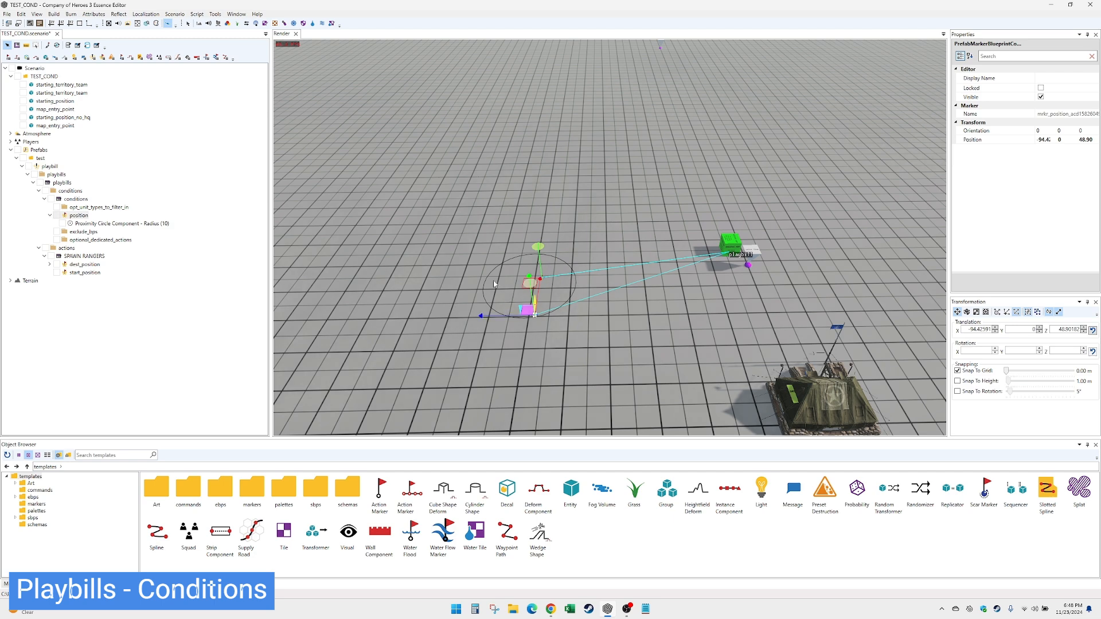
pyautogui.scroll(2, 508, 331)
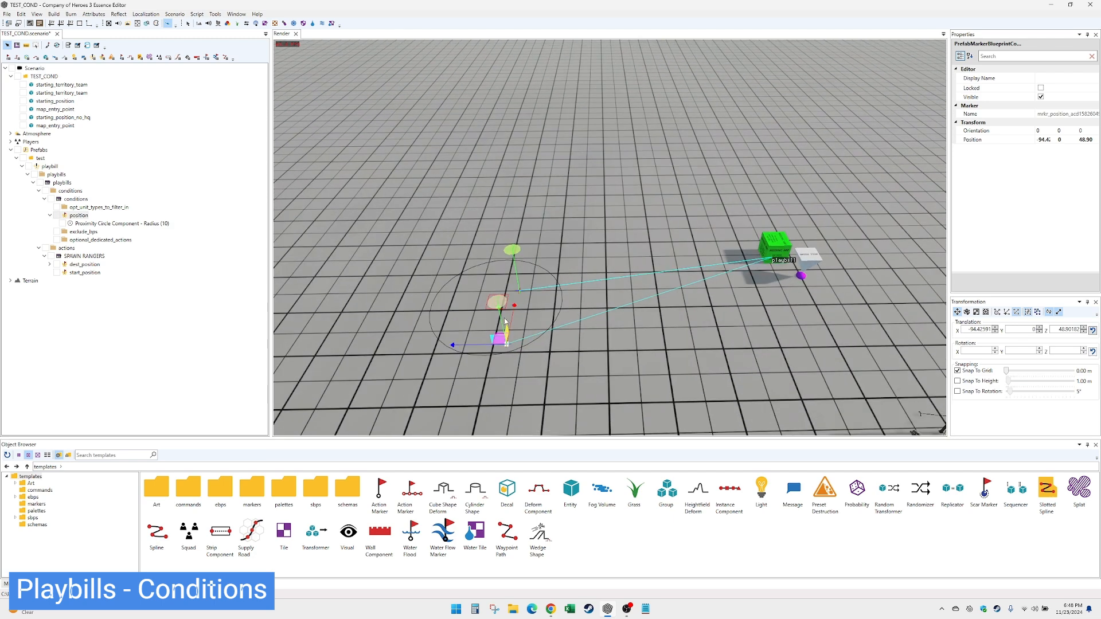
pyautogui.moveTo(500, 340); pyautogui.dragTo(513, 350)
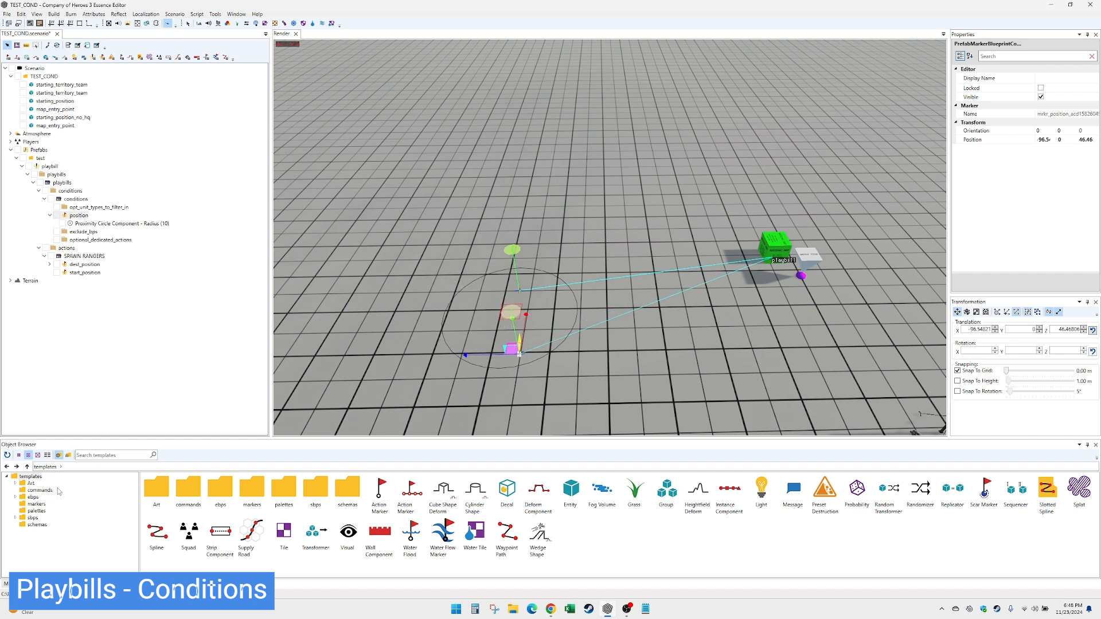
# - Add a new tile to the terrain's Tiles group and assign it the grass_01 material from the grass folder
pyautogui.click(10, 281)
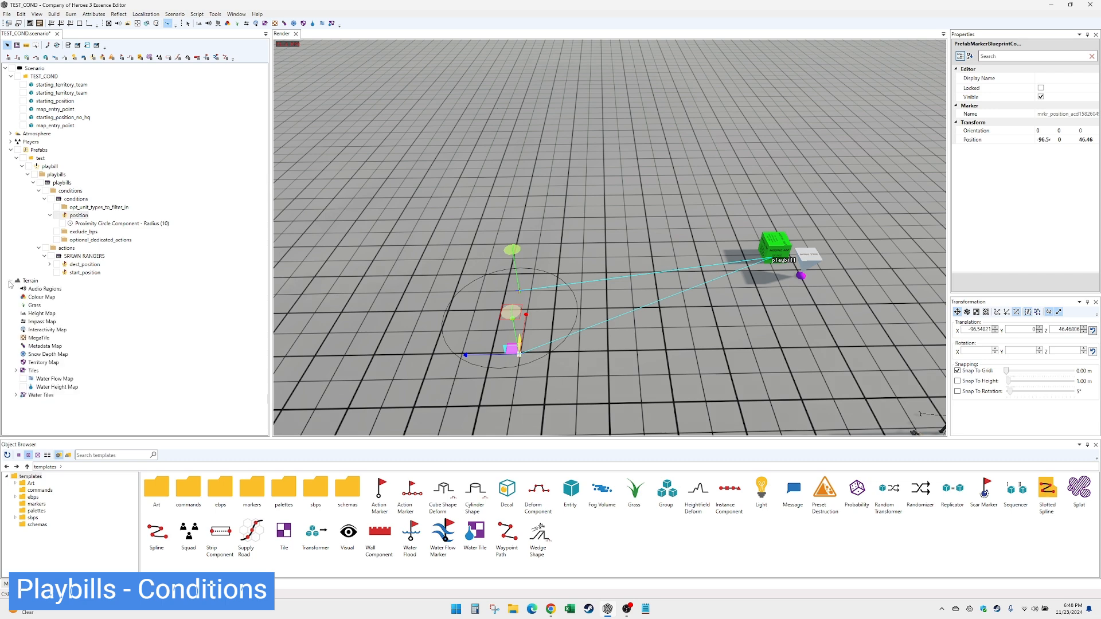
pyautogui.click(16, 371)
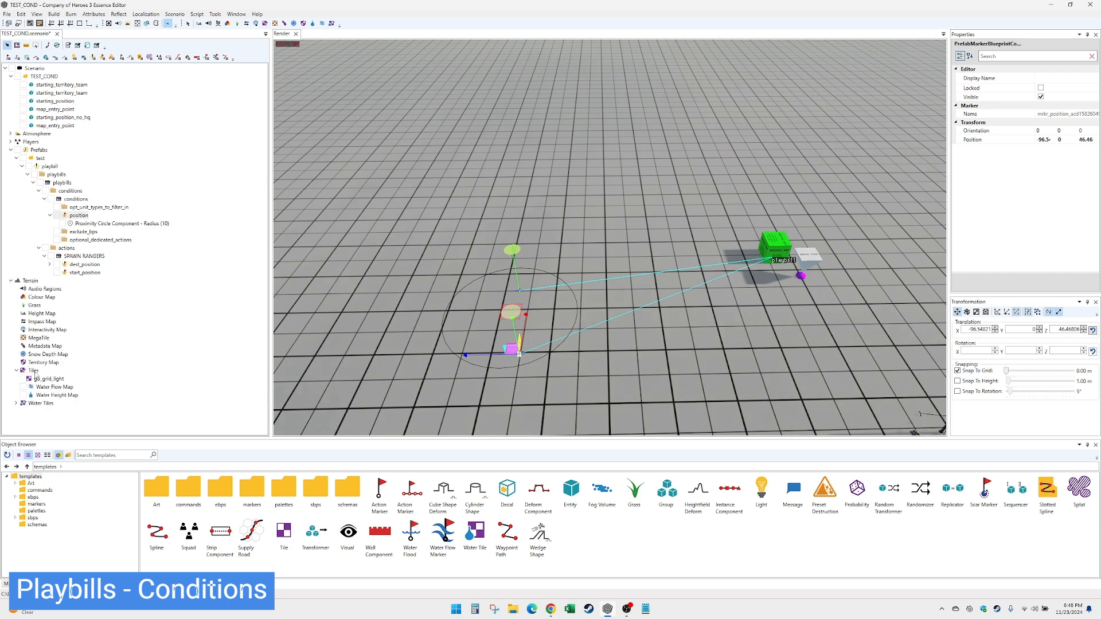
pyautogui.rightClick(35, 374)
pyautogui.click(103, 149)
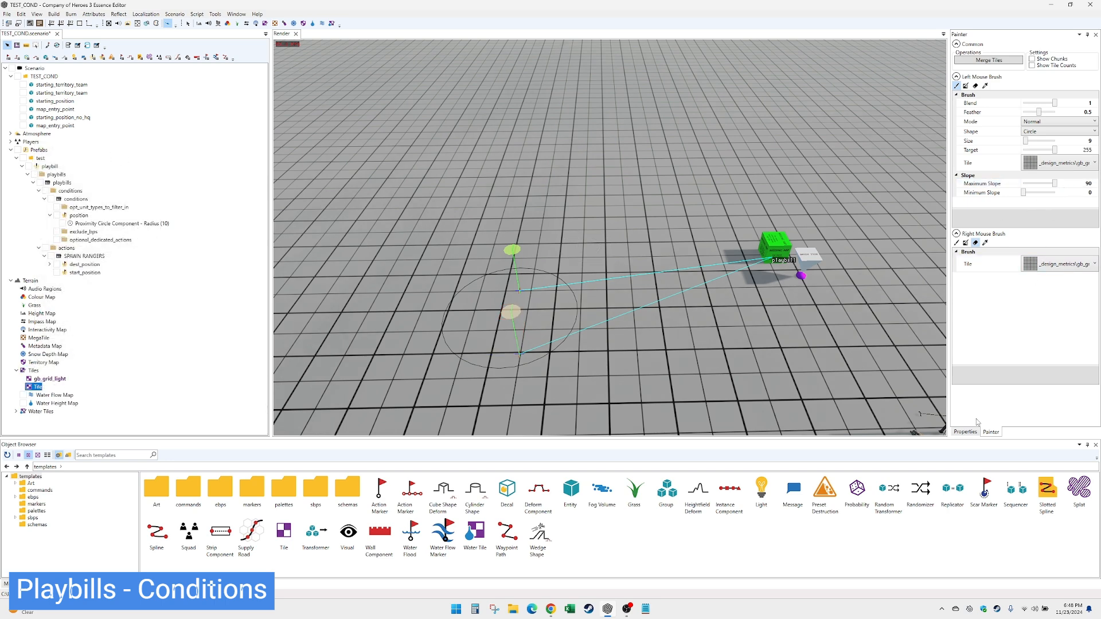
pyautogui.click(966, 432)
pyautogui.click(1094, 113)
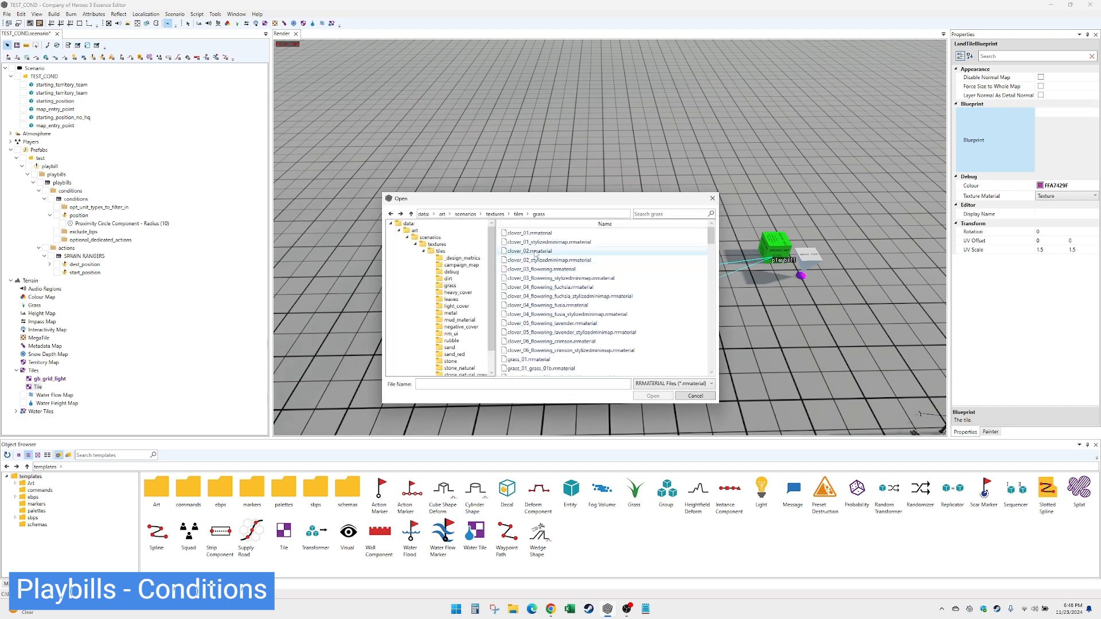
pyautogui.doubleClick(529, 360)
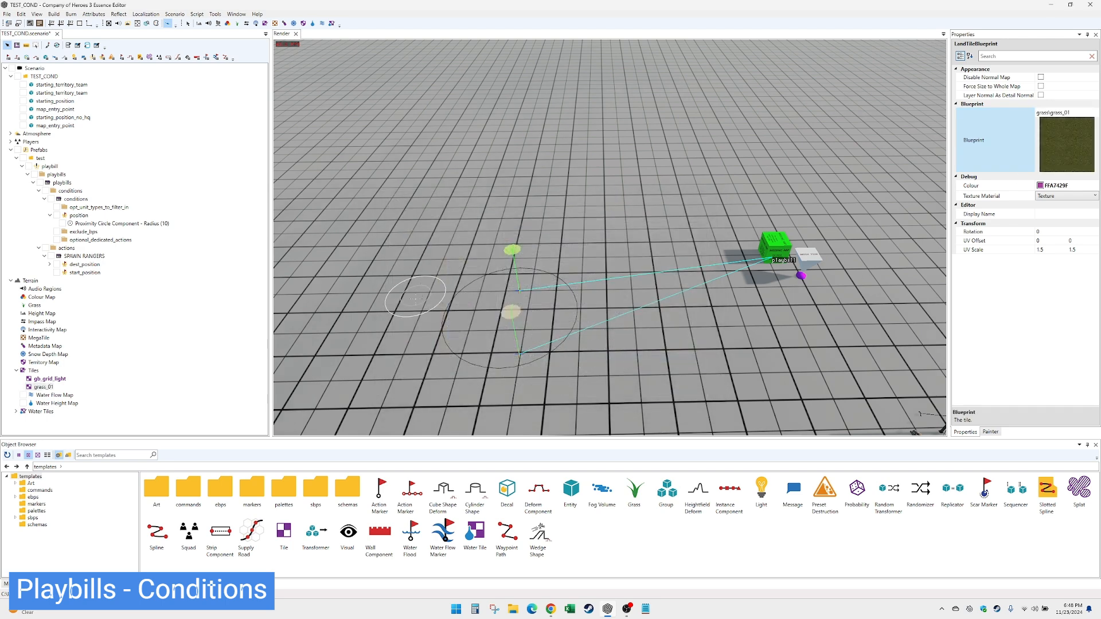
# - Paint the ground inside the proximity circle with the grass_01 tile, then return to selection mode
pyautogui.click(43, 390)
pyautogui.click(991, 432)
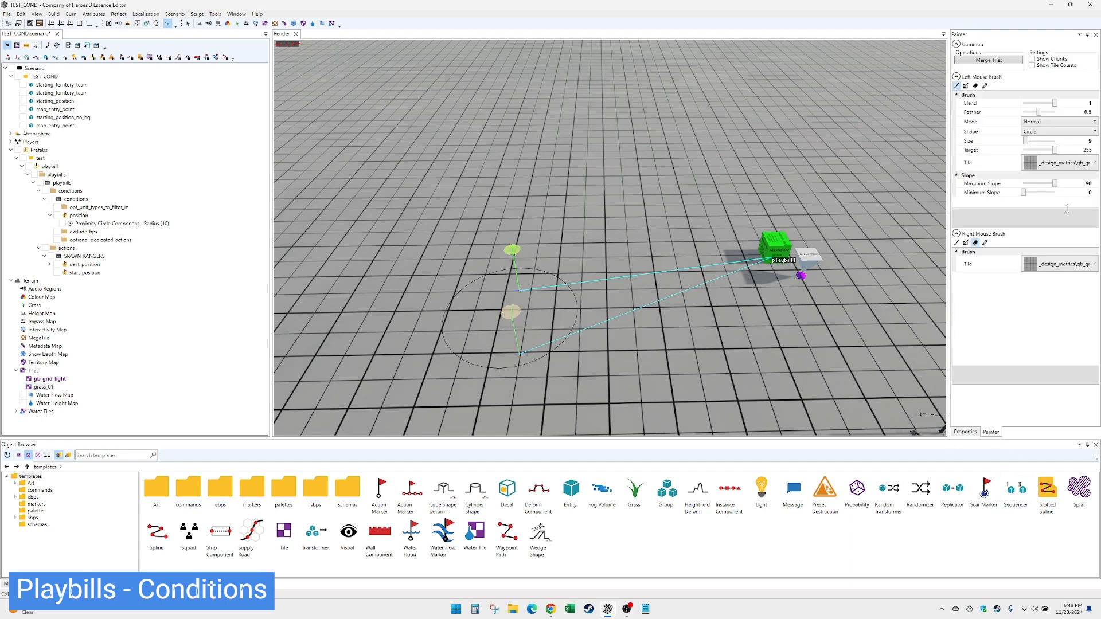
pyautogui.click(1069, 165)
pyautogui.click(1057, 197)
pyautogui.moveTo(501, 343)
pyautogui.mouseDown()
pyautogui.moveTo(526, 336)
pyautogui.moveTo(551, 304)
pyautogui.moveTo(501, 289)
pyautogui.moveTo(481, 345)
pyautogui.moveTo(516, 344)
pyautogui.moveTo(548, 318)
pyautogui.moveTo(508, 312)
pyautogui.moveTo(546, 299)
pyautogui.mouseUp()
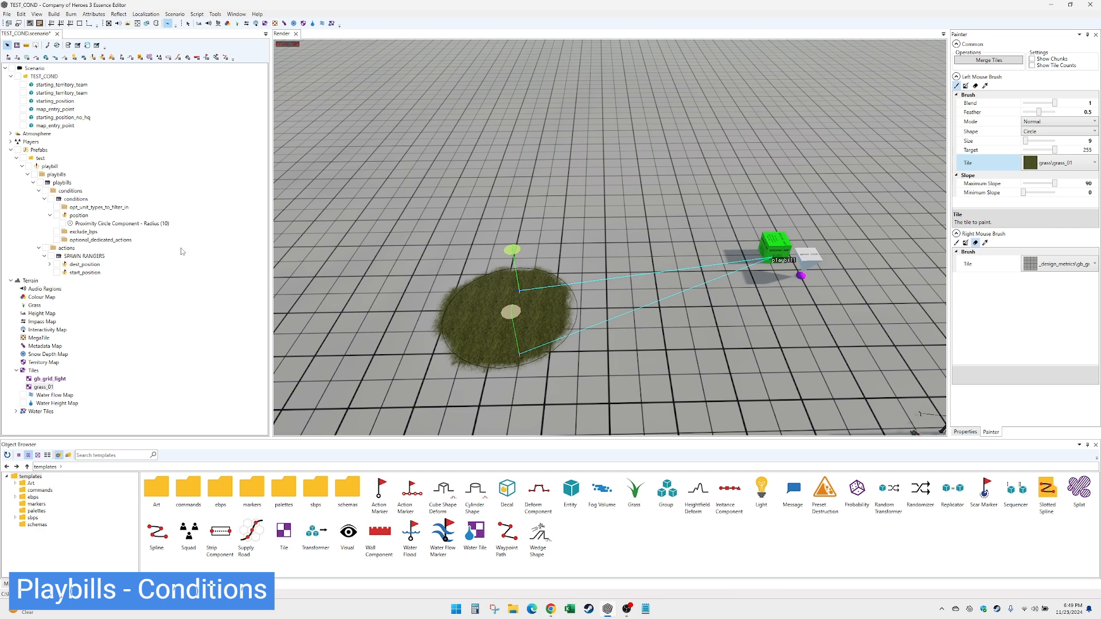
pyautogui.click(188, 24)
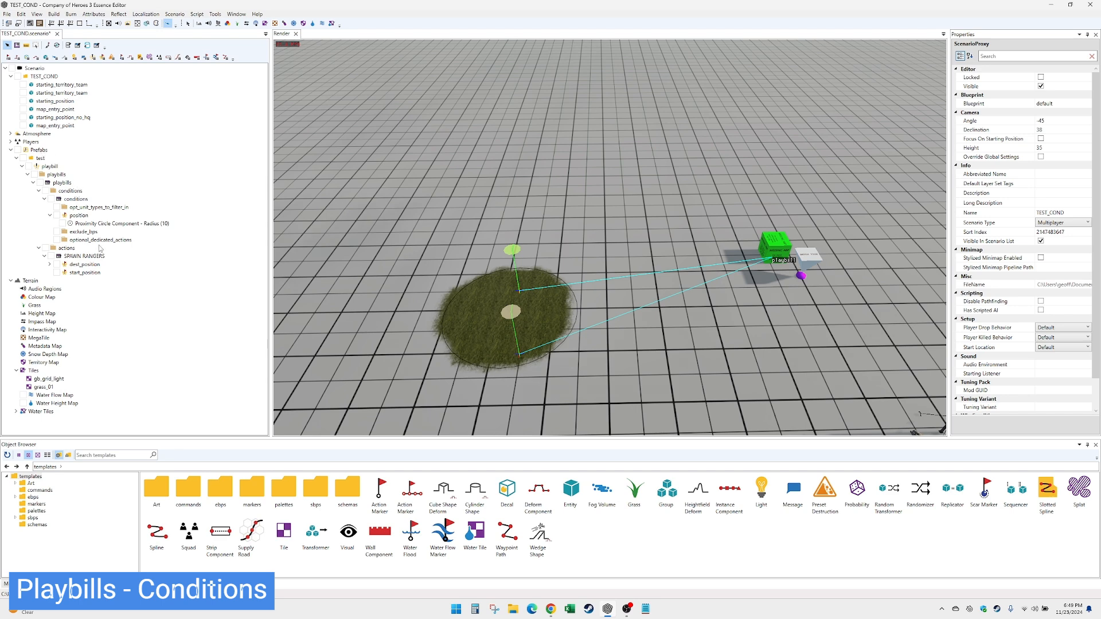
# - Rename the playbill prefab as PB_SPAWN_RANGERS
pyautogui.click(64, 182)
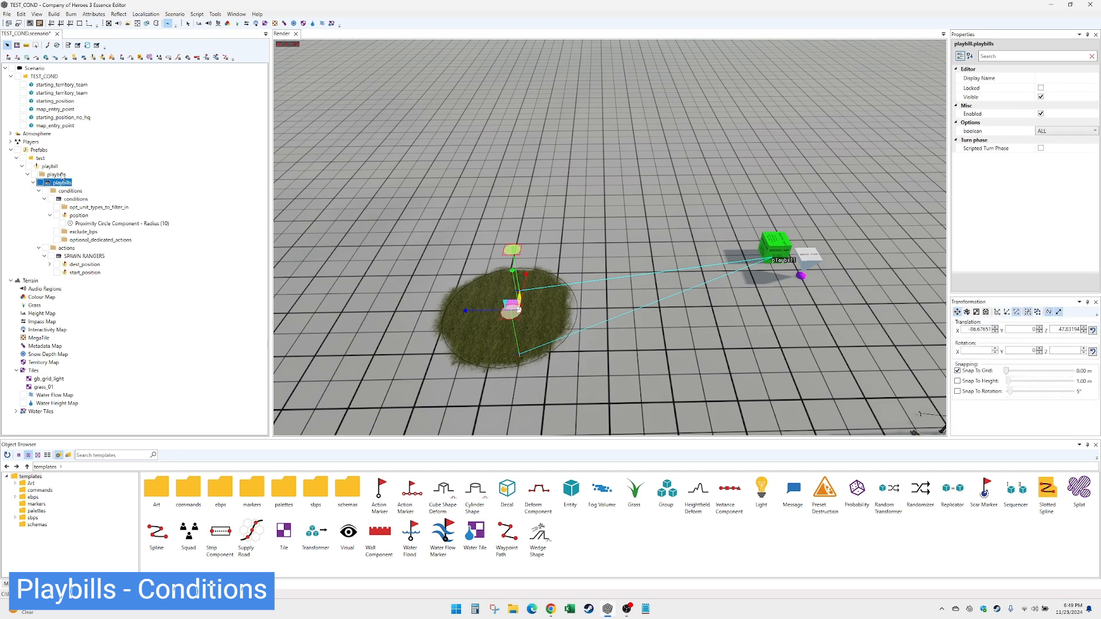
pyautogui.click(56, 175)
pyautogui.click(50, 166)
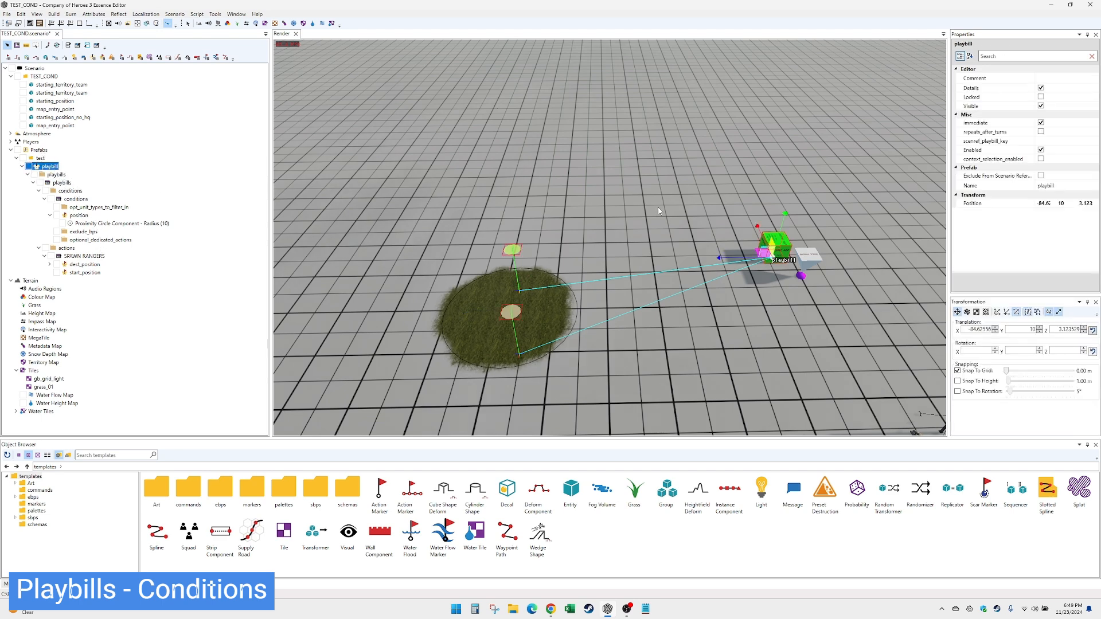
pyautogui.click(1056, 185)
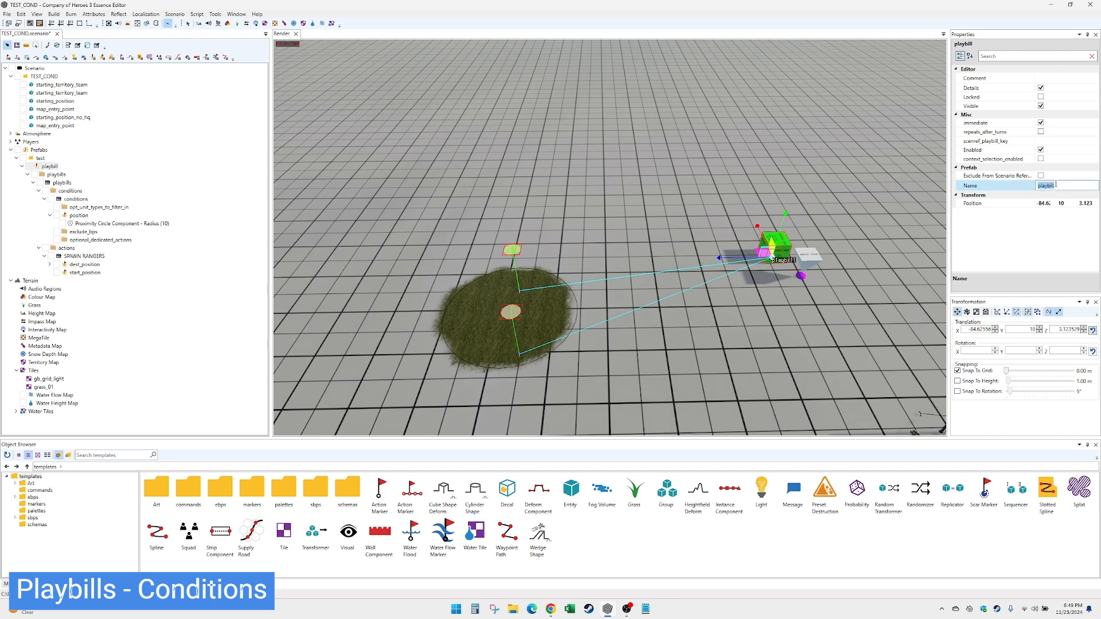
pyautogui.write('PB')
pyautogui.write('_SPAWN_RANGERS')
pyautogui.press('Return')
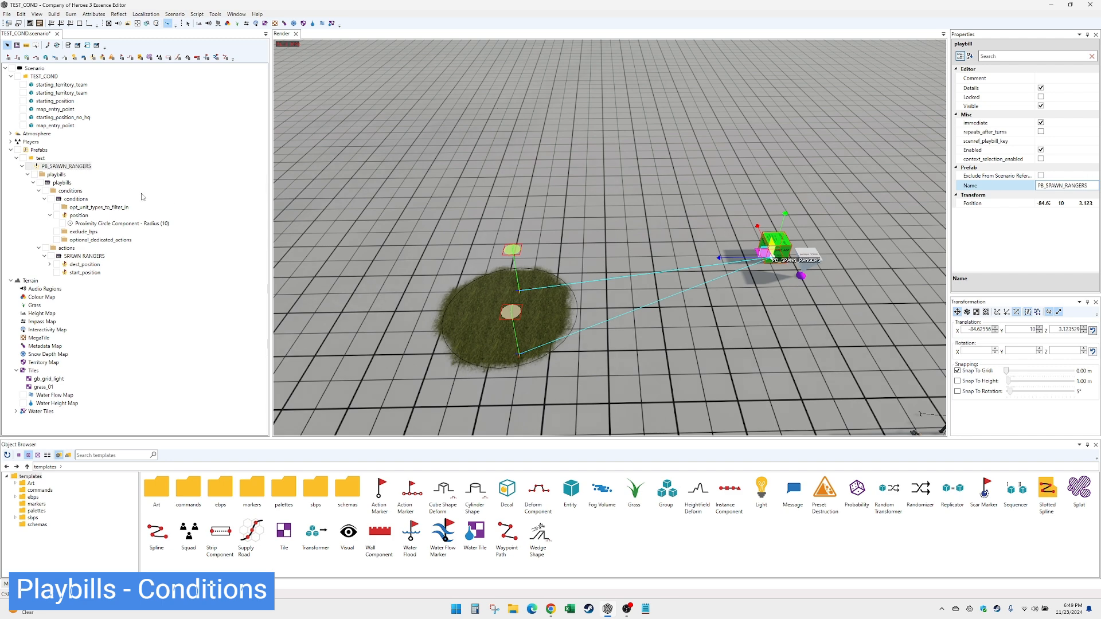
# - Review the playbill's UnitAtLocation condition, its comparison options and proximity circle, and the SPAWN RANGERS action's settings
pyautogui.click(79, 167)
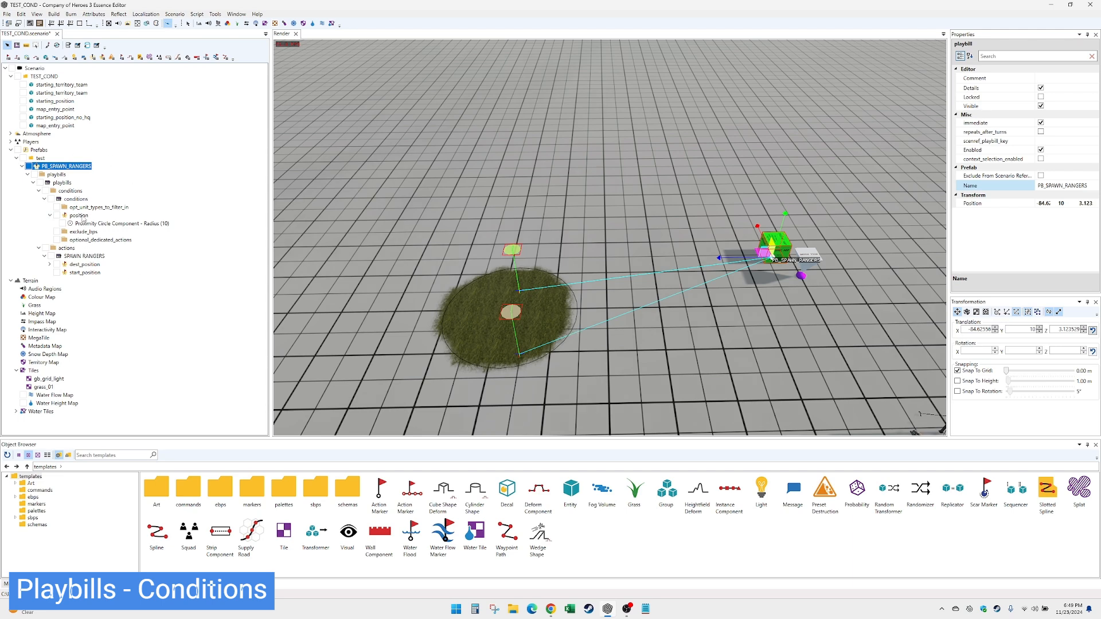
pyautogui.click(76, 199)
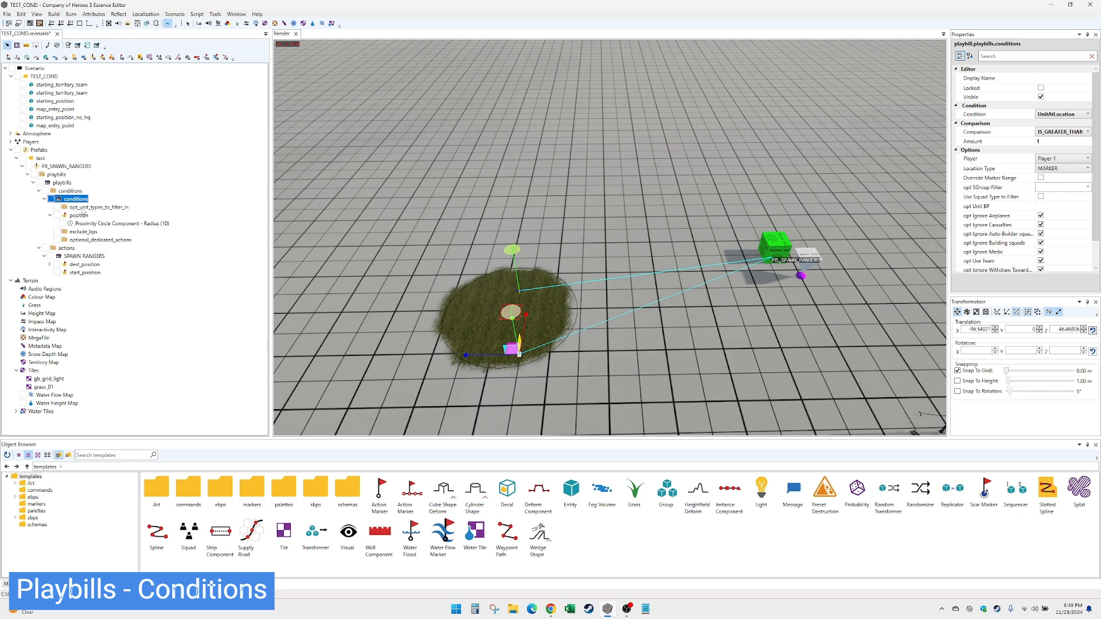
pyautogui.click(1059, 133)
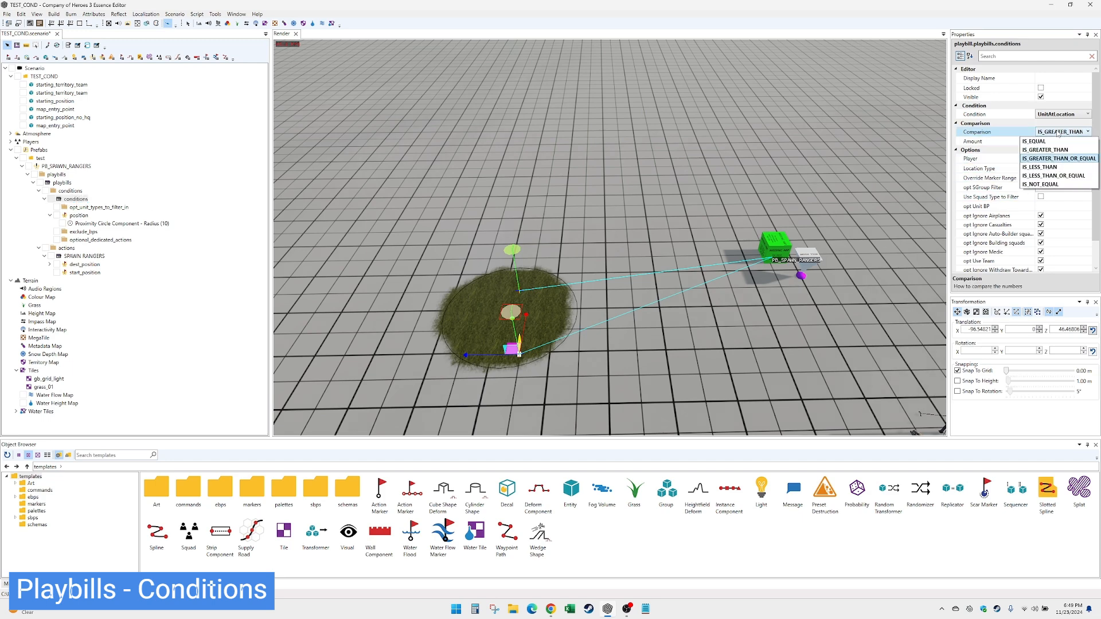
pyautogui.click(1060, 159)
pyautogui.click(1051, 141)
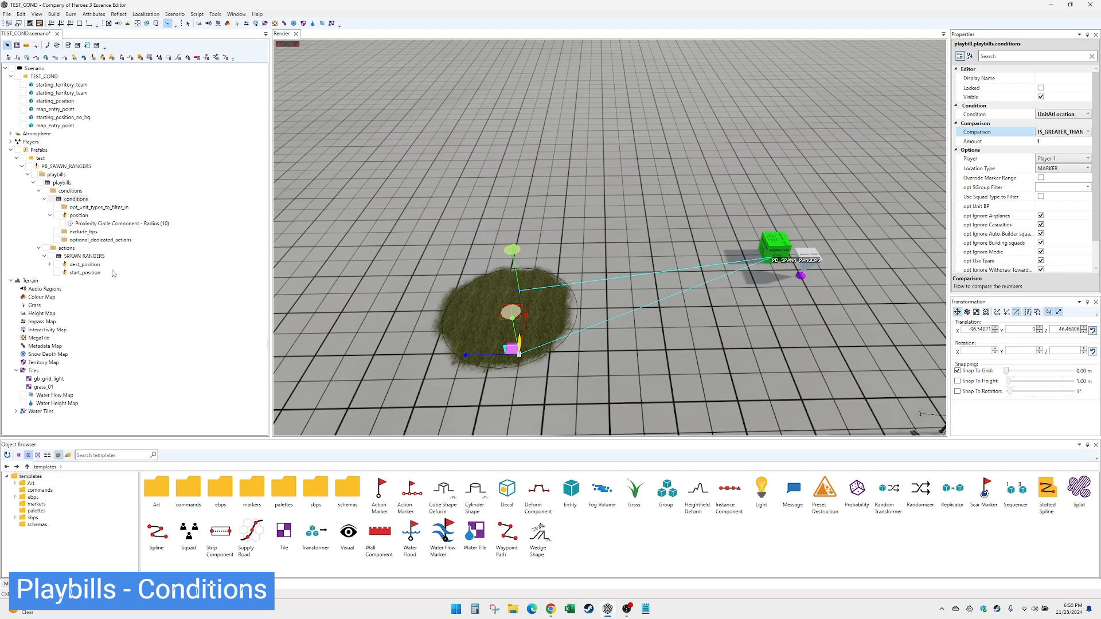
pyautogui.click(84, 256)
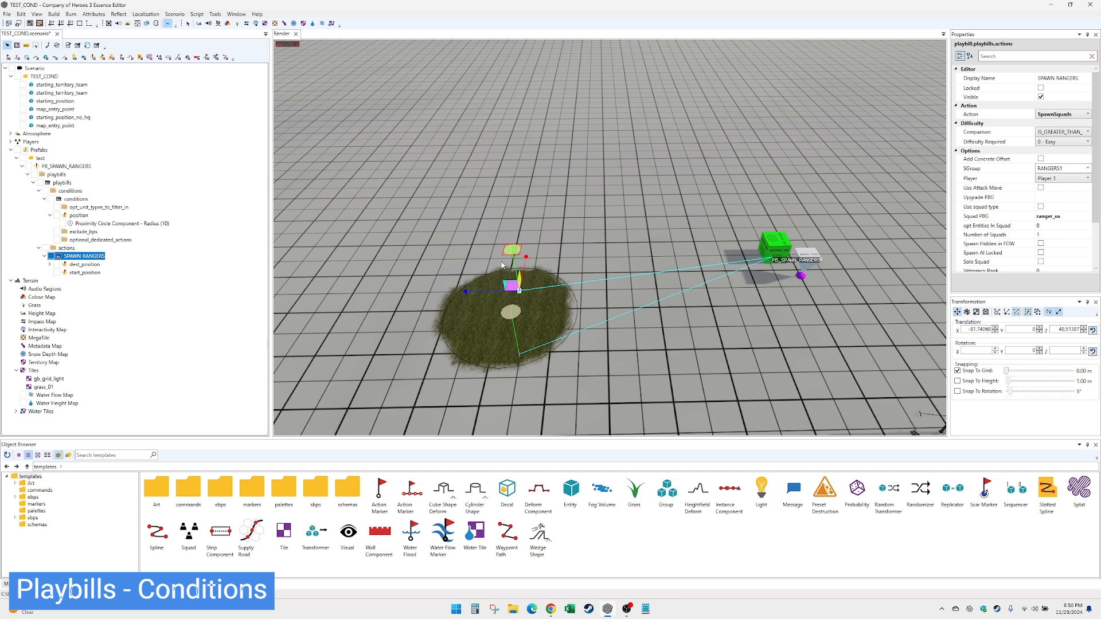
pyautogui.click(81, 215)
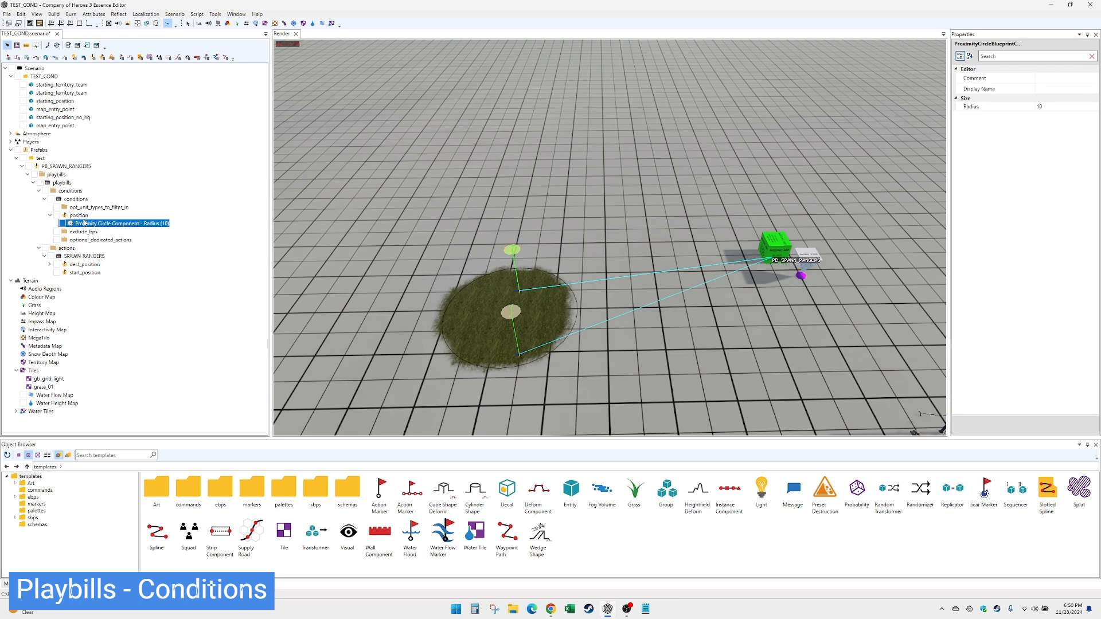
pyautogui.click(76, 199)
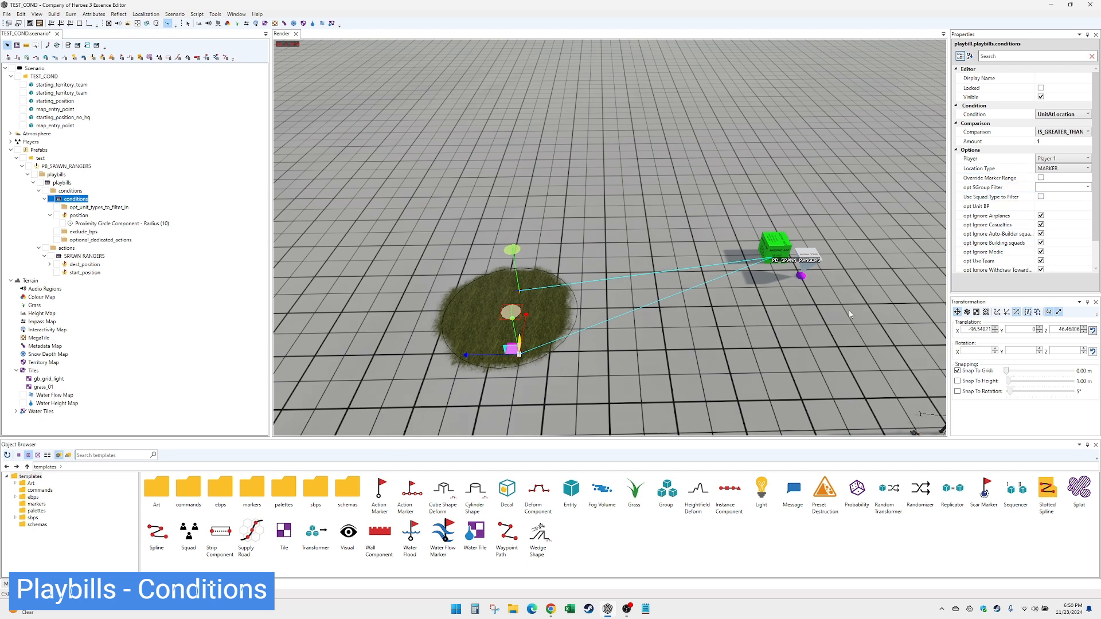
pyautogui.scroll(-1, 870, 301)
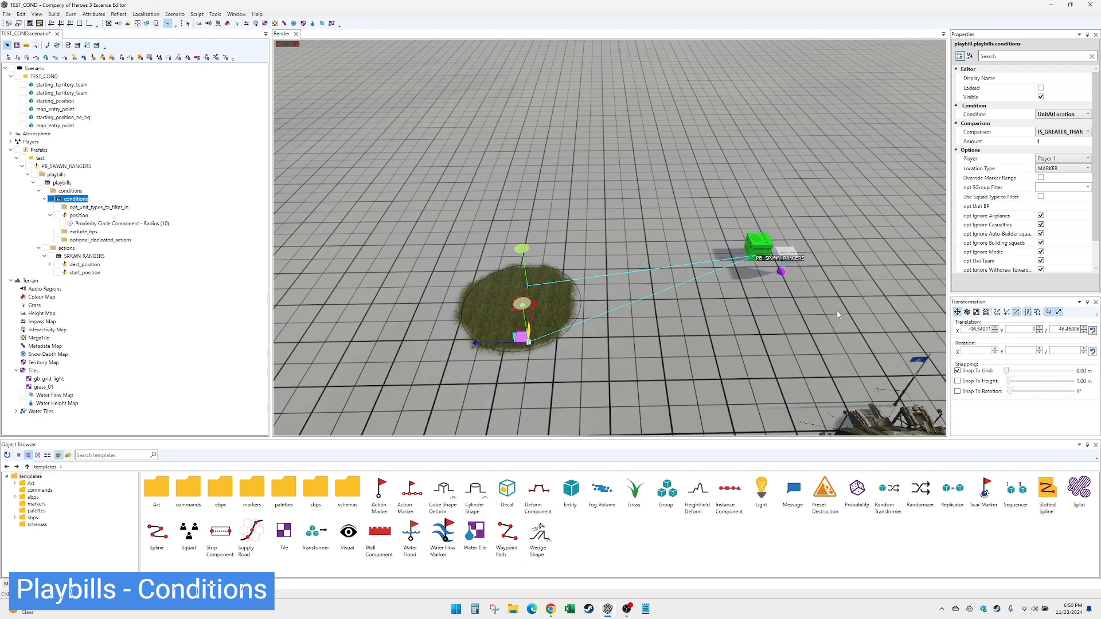
# - Check the SPAWN RANGERS action and its UnitAtLocation condition, and build the TEST_COND mod
pyautogui.click(74, 257)
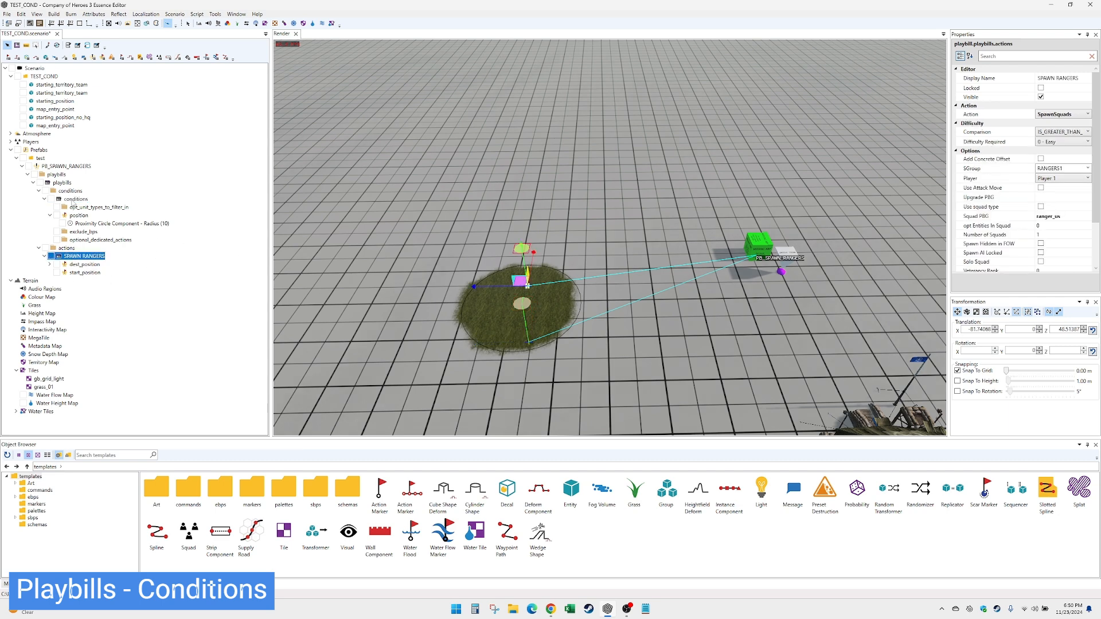
pyautogui.click(73, 199)
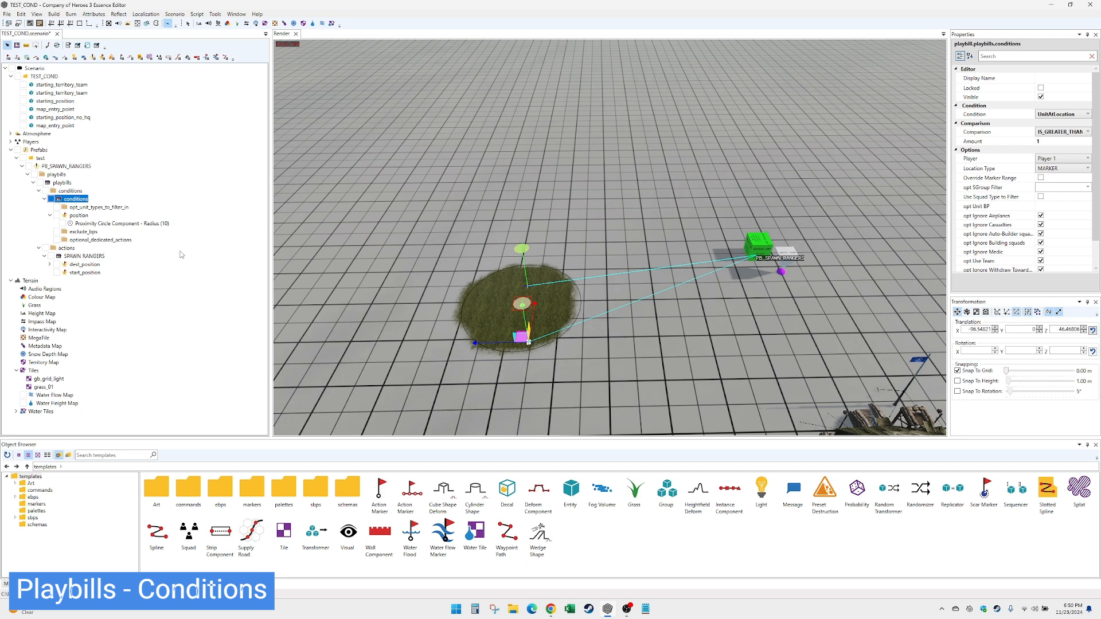
pyautogui.click(53, 13)
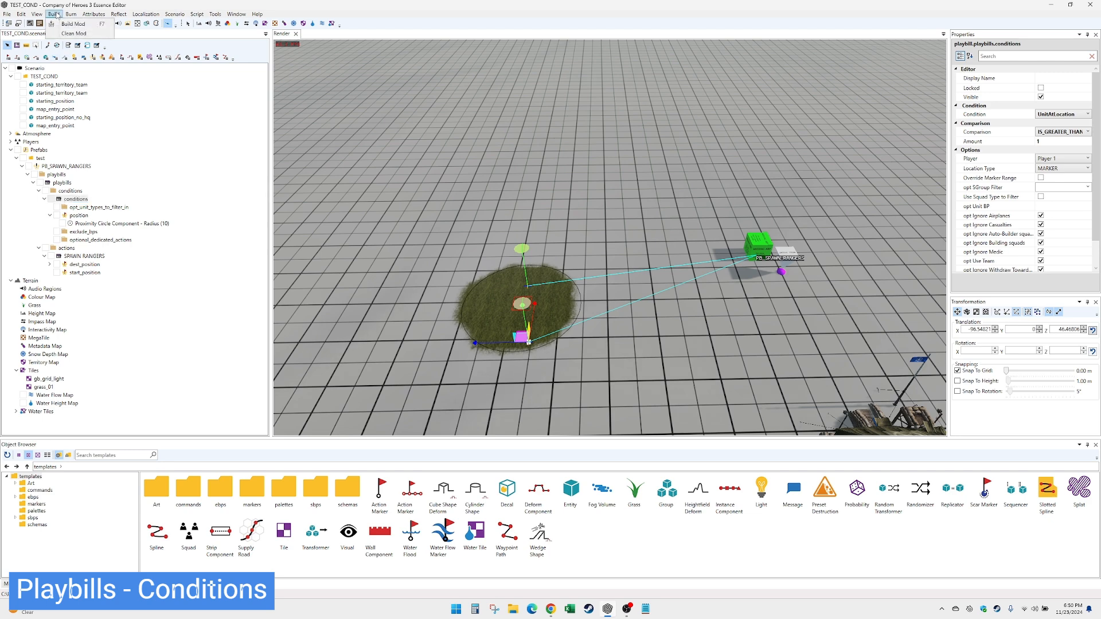
pyautogui.click(65, 23)
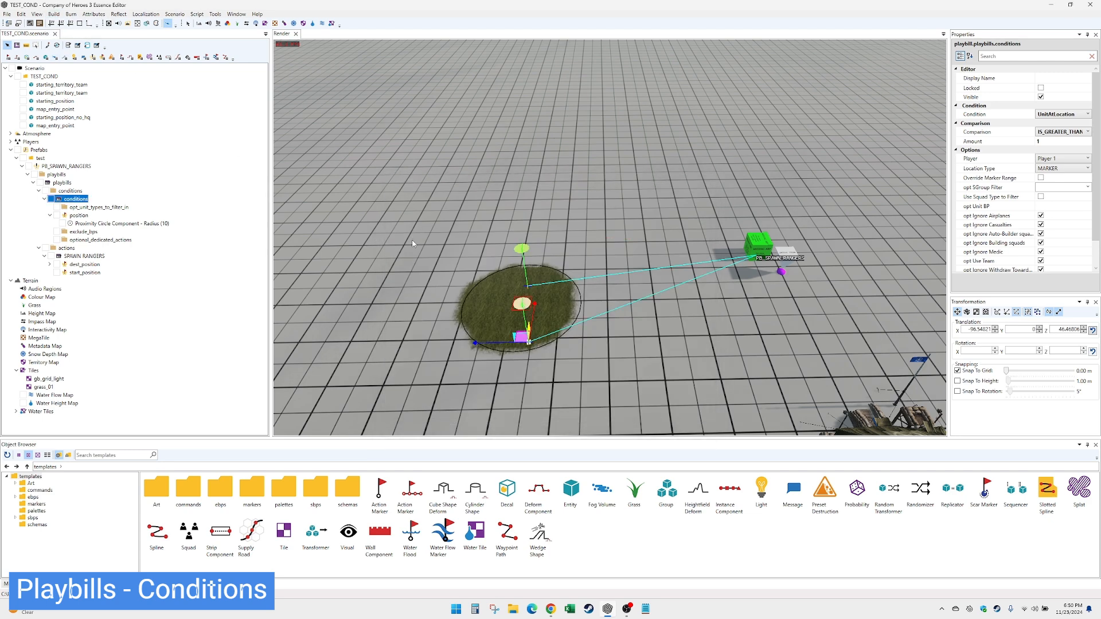
# - Launch Company of Heroes 3 and bring the game to the foreground
pyautogui.rightClick(997, 612)
pyautogui.click(1049, 471)
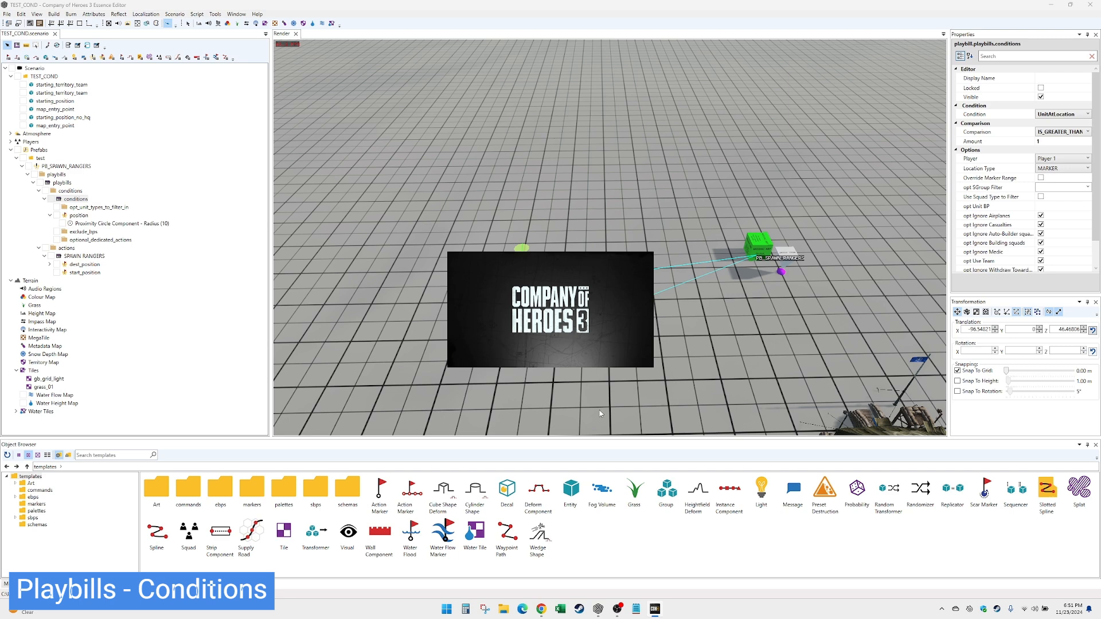
pyautogui.moveTo(656, 613)
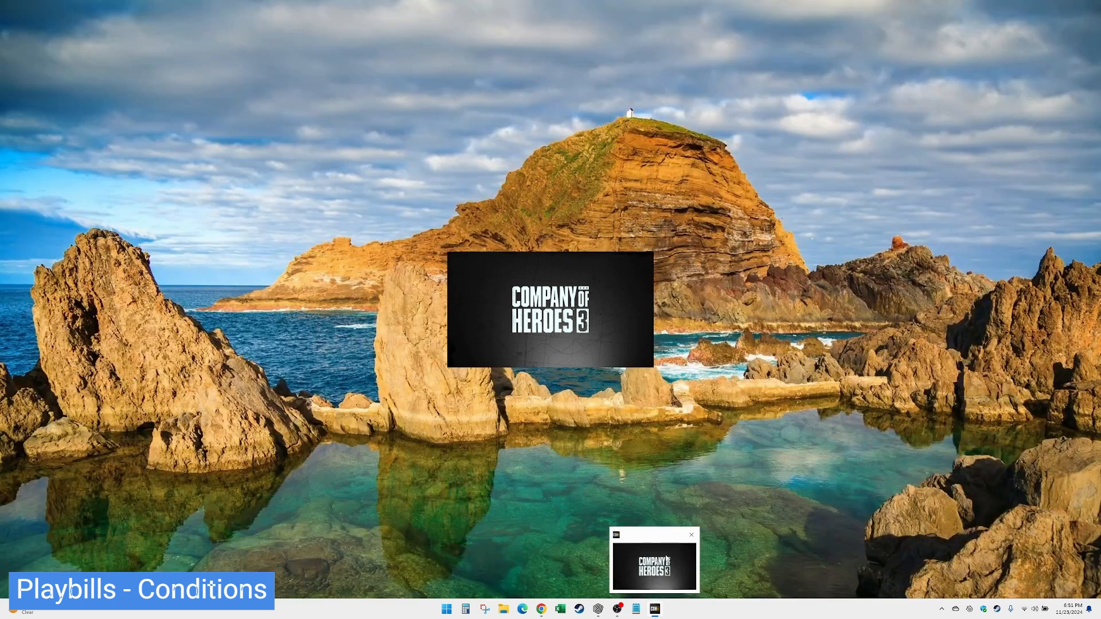
pyautogui.click(669, 576)
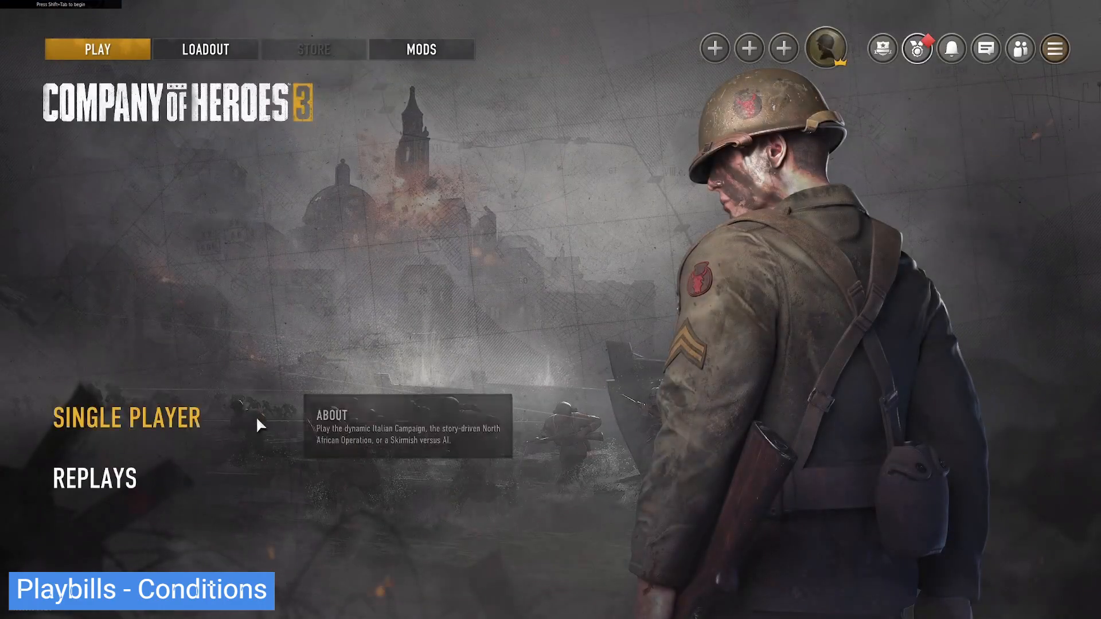
# - Open a single-player skirmish lobby
pyautogui.click(256, 422)
pyautogui.click(165, 364)
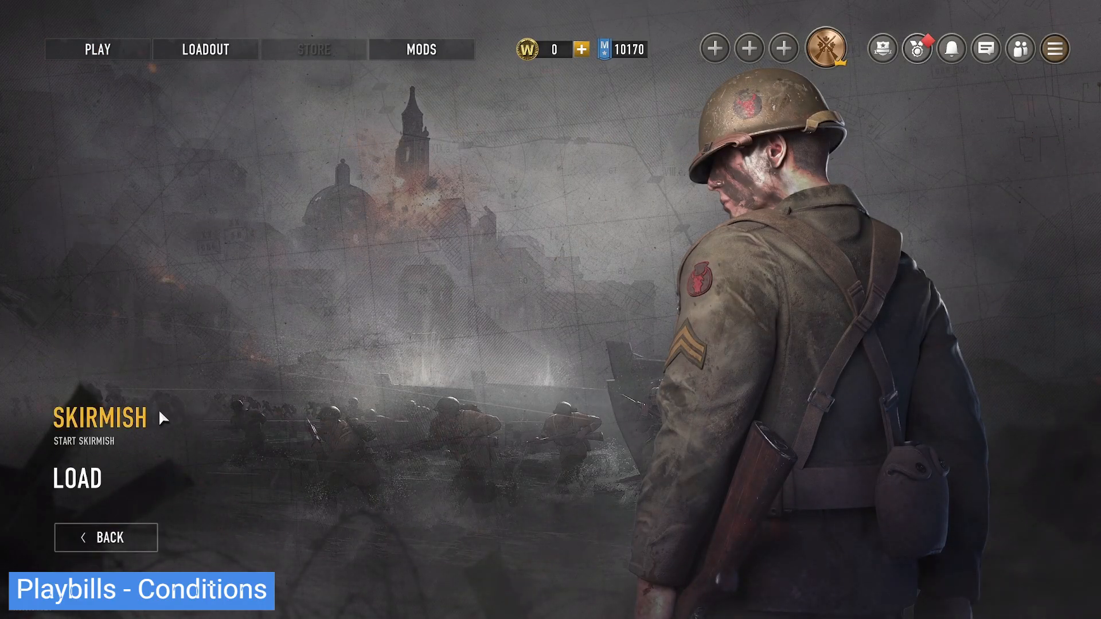
pyautogui.click(172, 416)
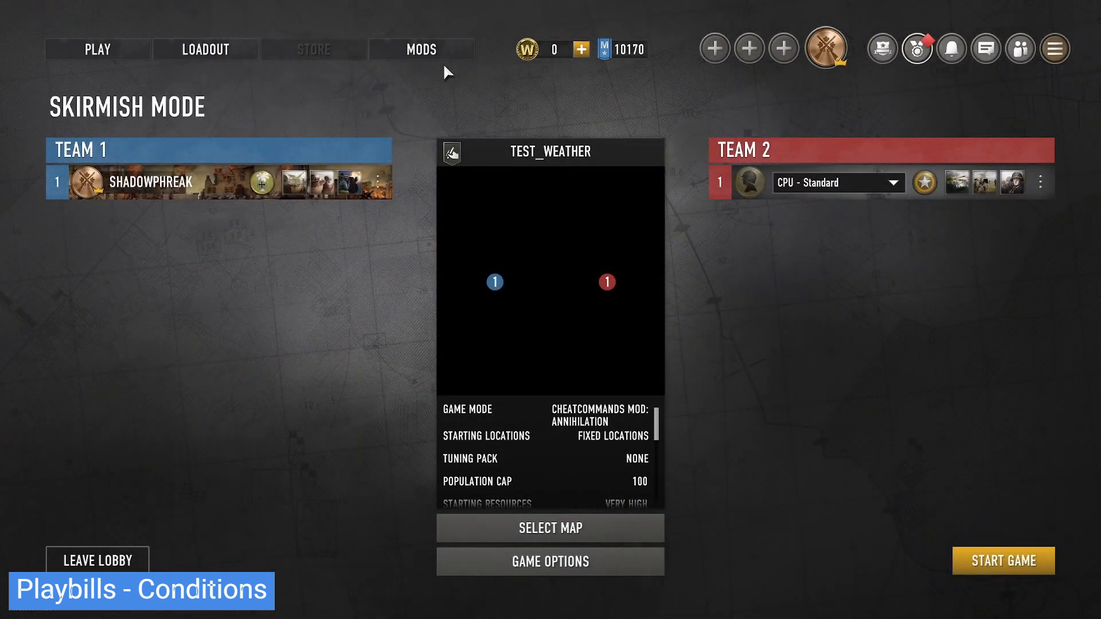
# - Check the installed game mods list and return to the skirmish lobby
pyautogui.click(449, 55)
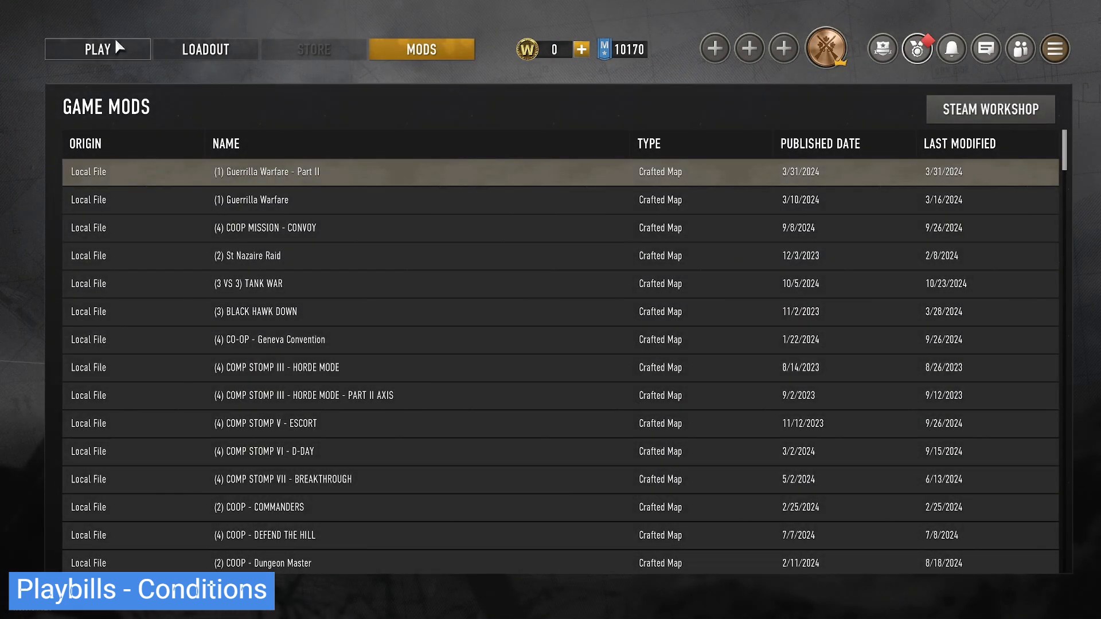
pyautogui.click(116, 43)
pyautogui.click(182, 369)
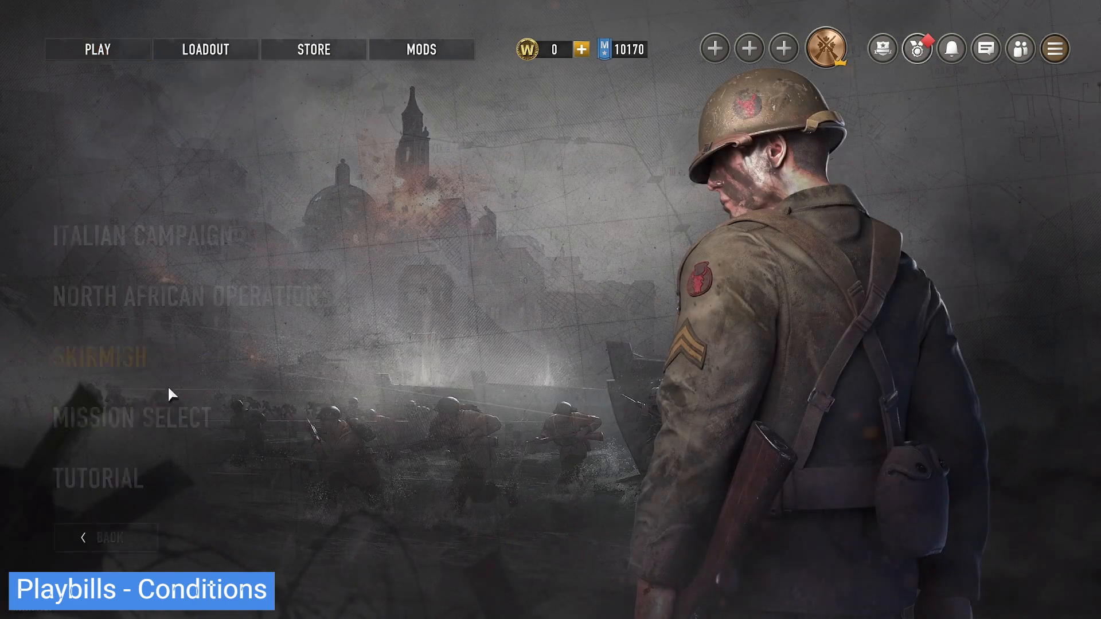
pyautogui.click(147, 367)
pyautogui.click(206, 422)
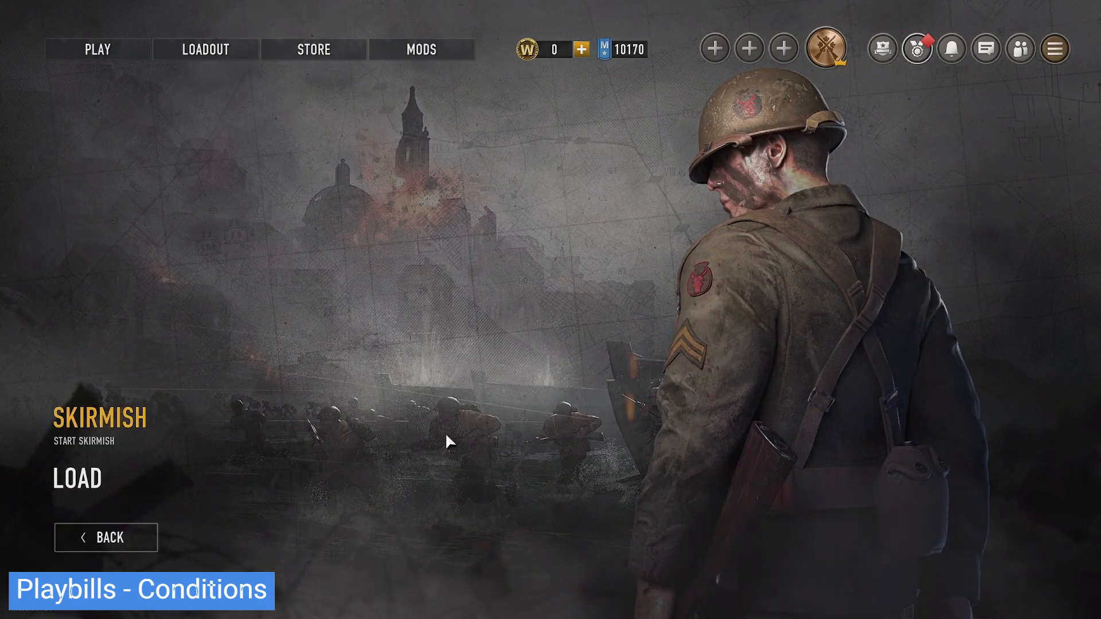
# - Choose the modded TEST_COND map for the skirmish and start the match
pyautogui.click(583, 531)
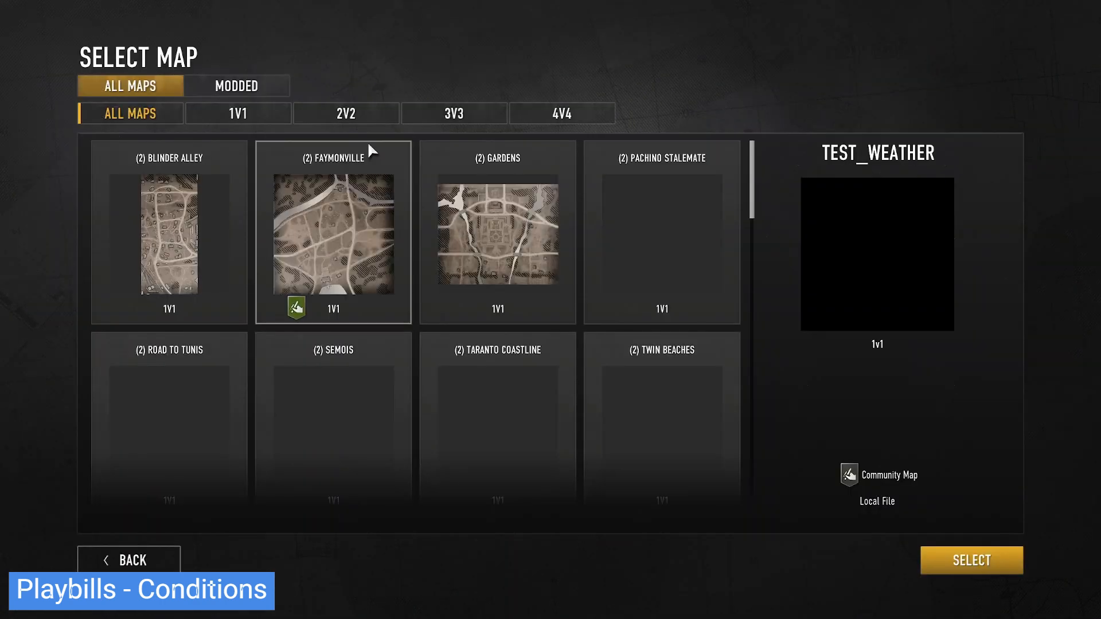
pyautogui.moveTo(751, 152); pyautogui.dragTo(741, 499)
pyautogui.scroll(5, 624, 409)
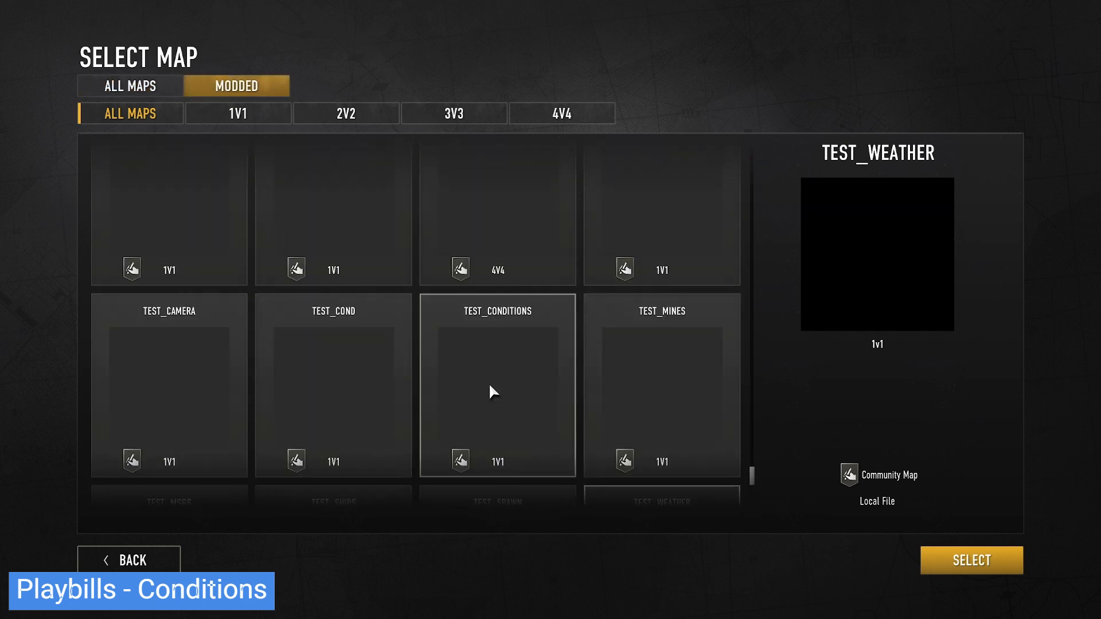
pyautogui.click(348, 358)
pyautogui.click(979, 556)
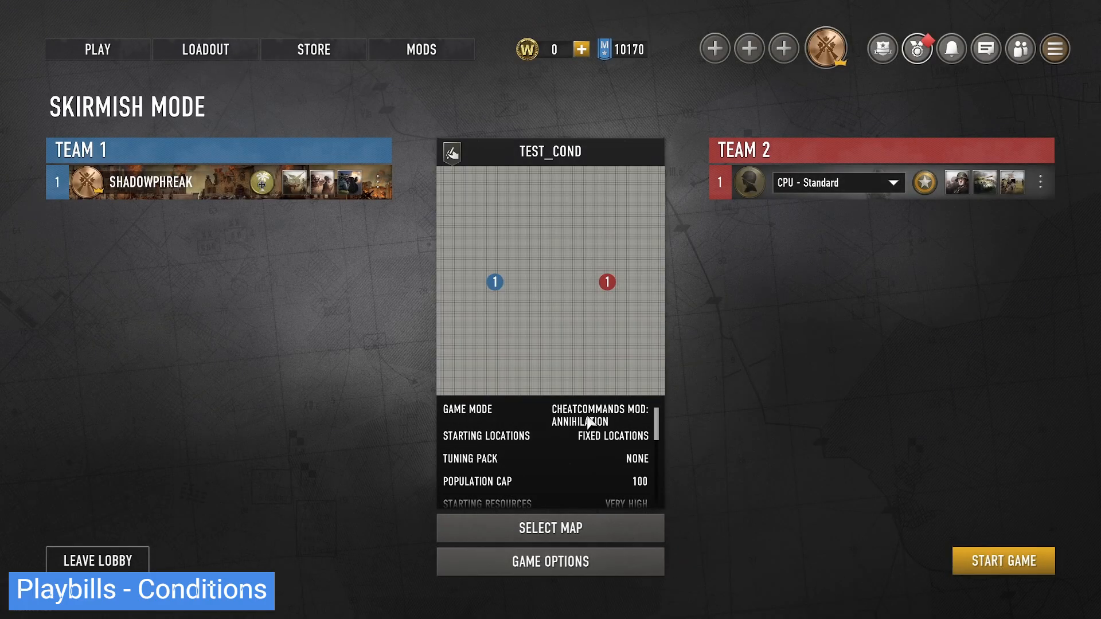
pyautogui.click(1013, 565)
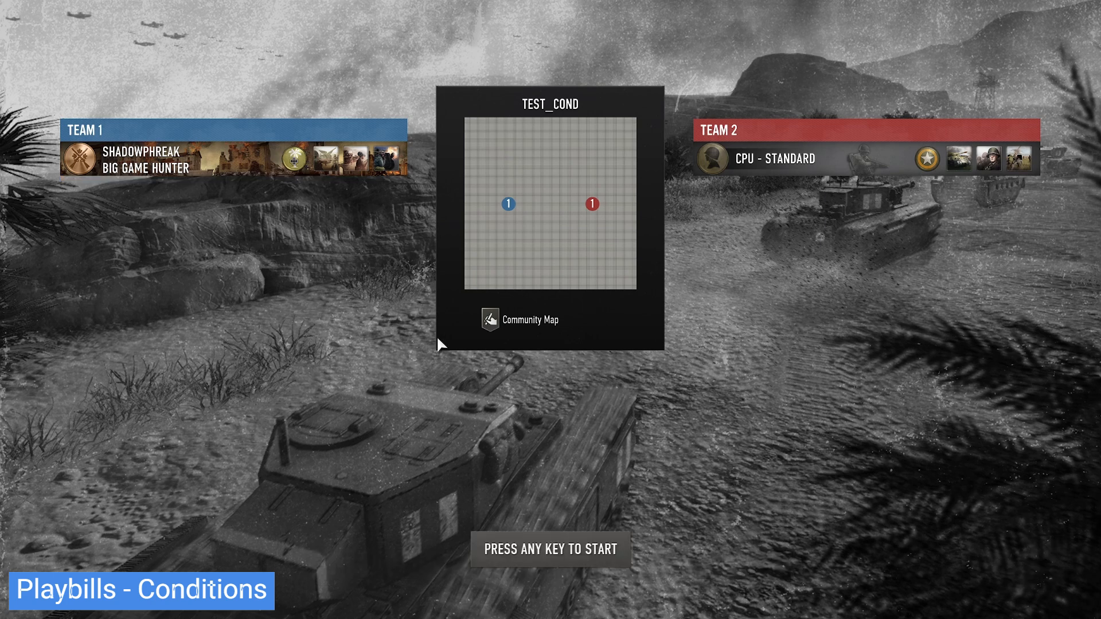
pyautogui.click(568, 542)
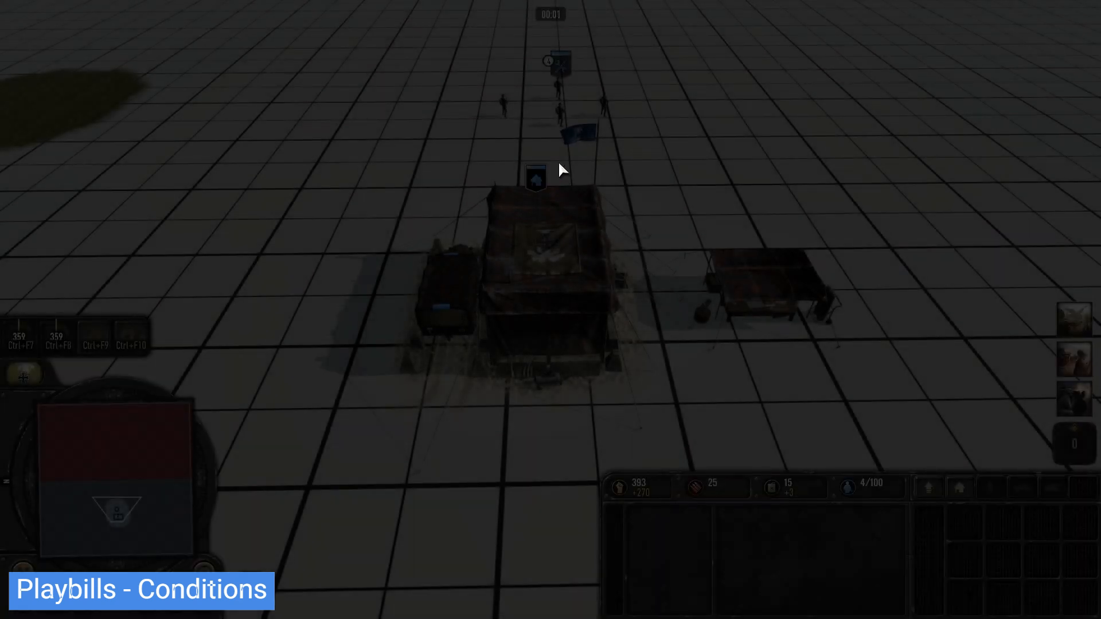
# - Order the Panzerpioneer Squad from the headquarters onto the grass patch to test the proximity condition
pyautogui.click(559, 115)
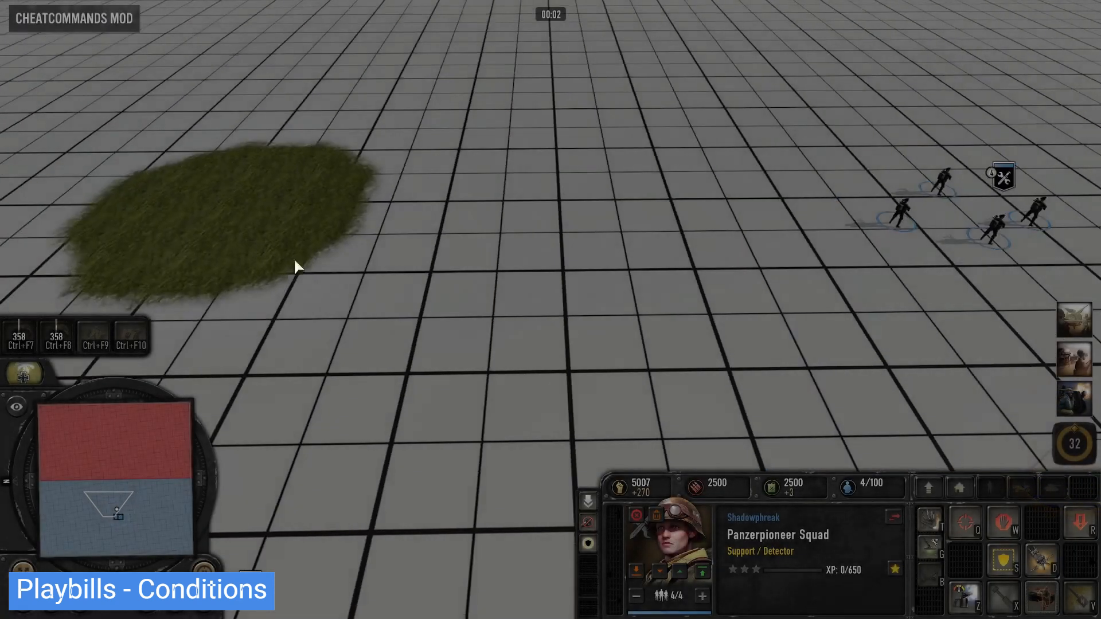
pyautogui.rightClick(491, 310)
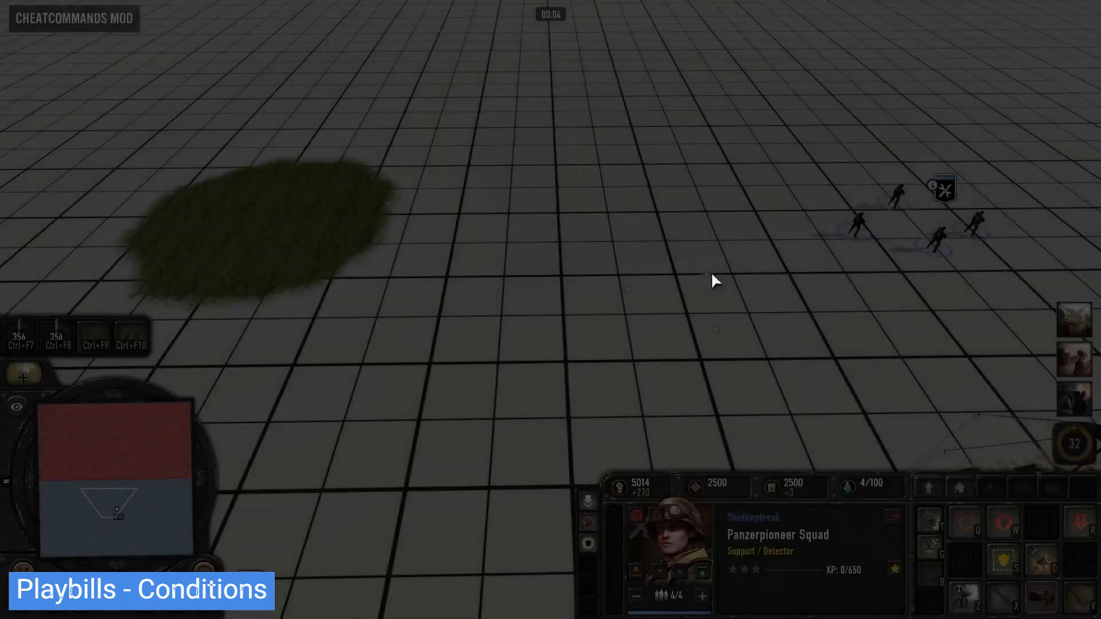
pyautogui.rightClick(703, 272)
pyautogui.rightClick(728, 265)
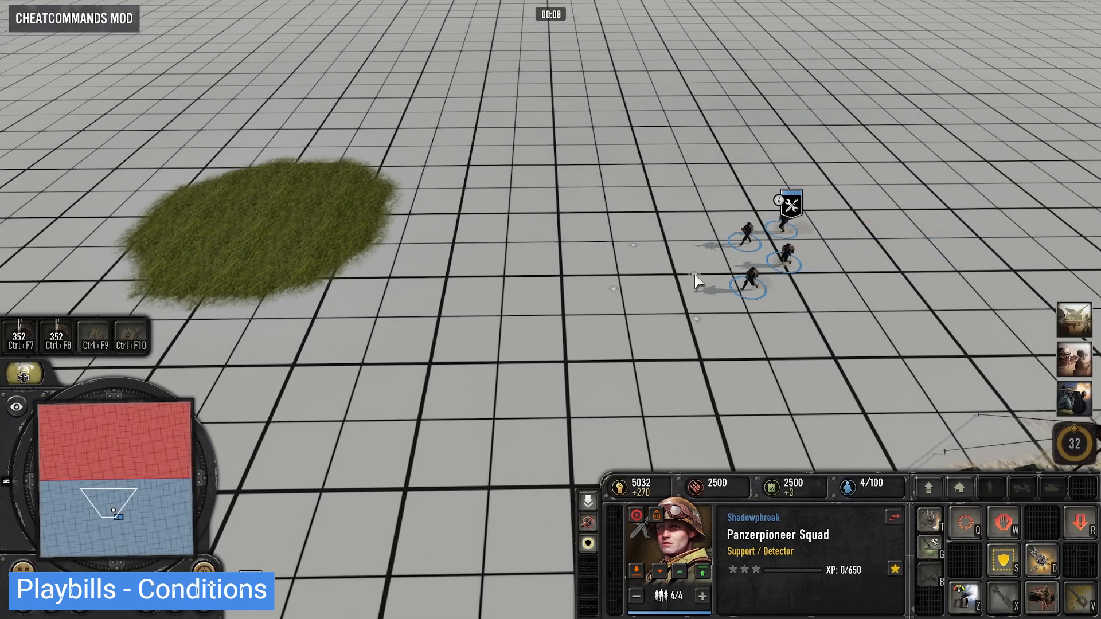
pyautogui.rightClick(512, 382)
pyautogui.rightClick(344, 261)
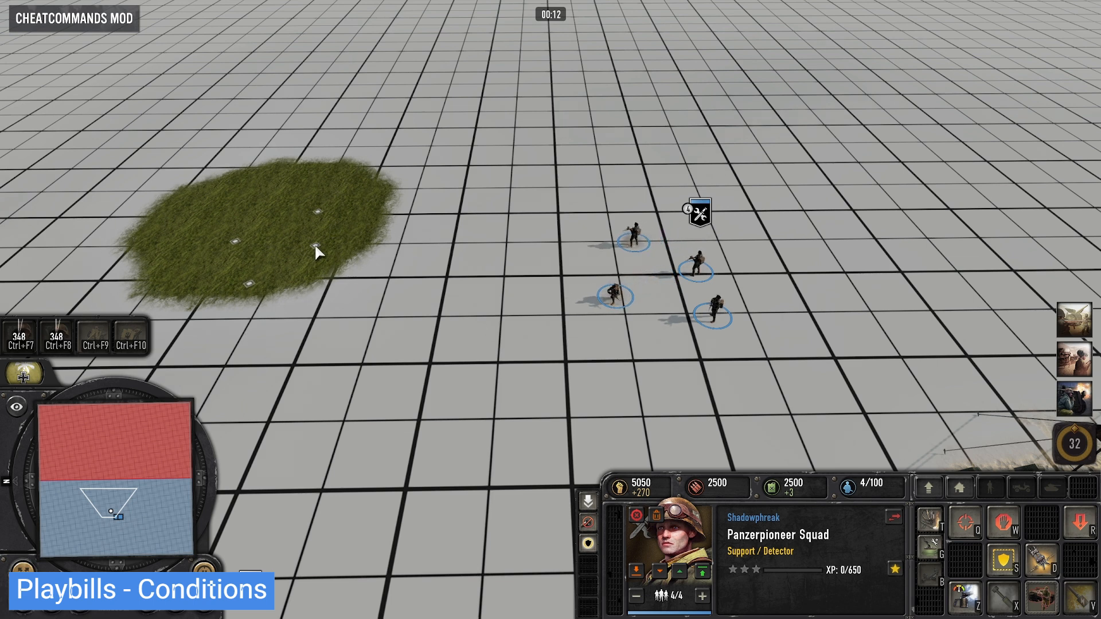
pyautogui.rightClick(292, 234)
pyautogui.rightClick(416, 399)
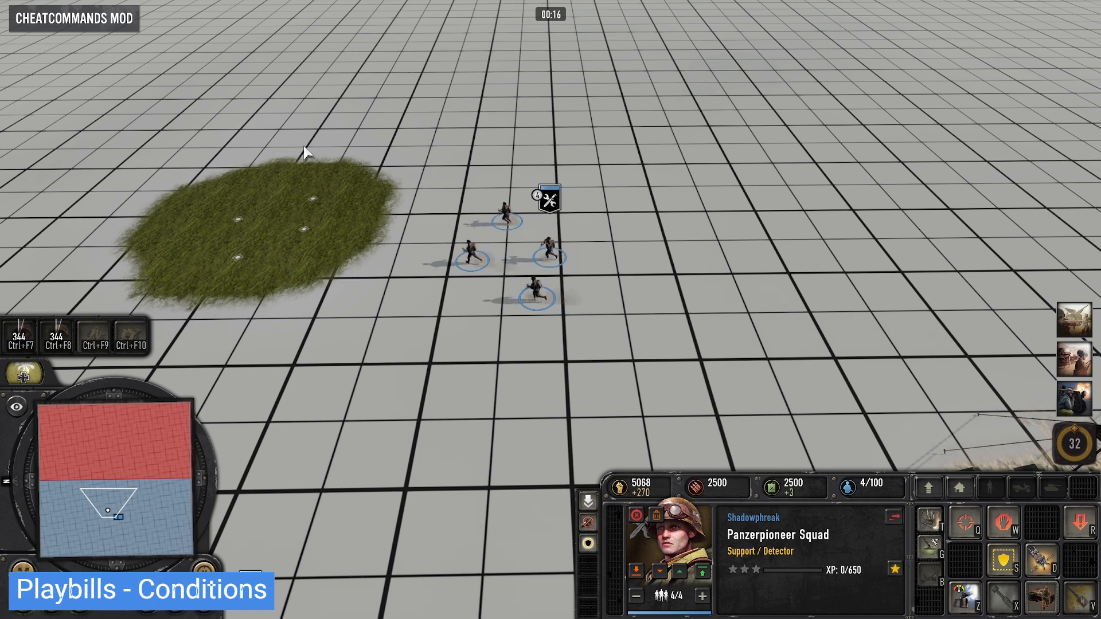
pyautogui.rightClick(314, 295)
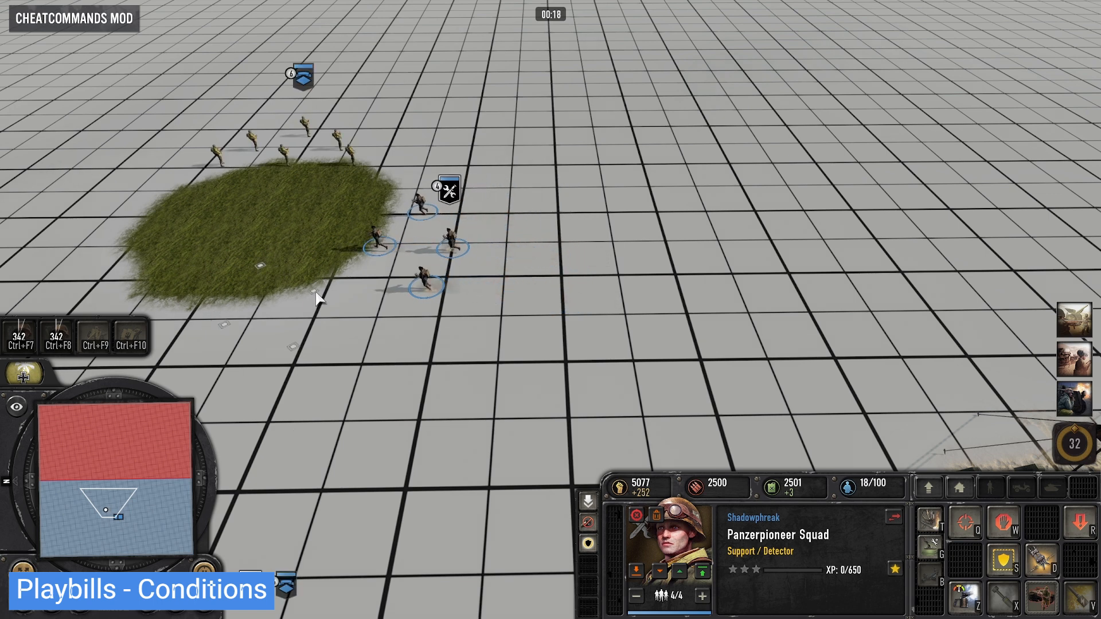
# - Order the spawned Ranger Squad off the grass patch, and send both squads out onto the open grid
pyautogui.click(305, 124)
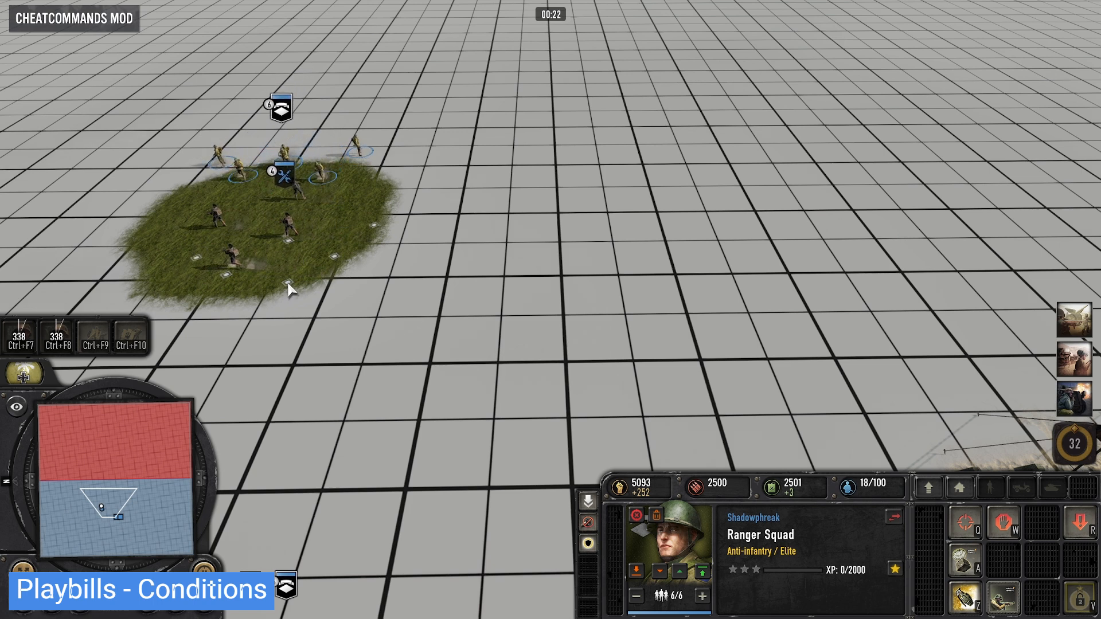
pyautogui.rightClick(424, 283)
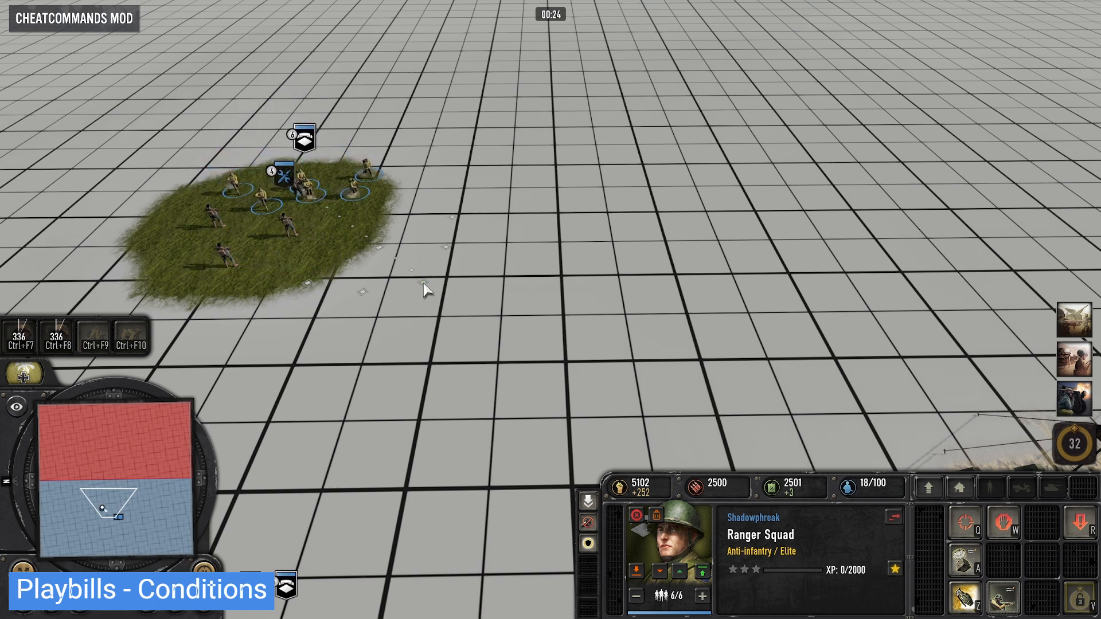
pyautogui.moveTo(402, 166); pyautogui.dragTo(269, 251)
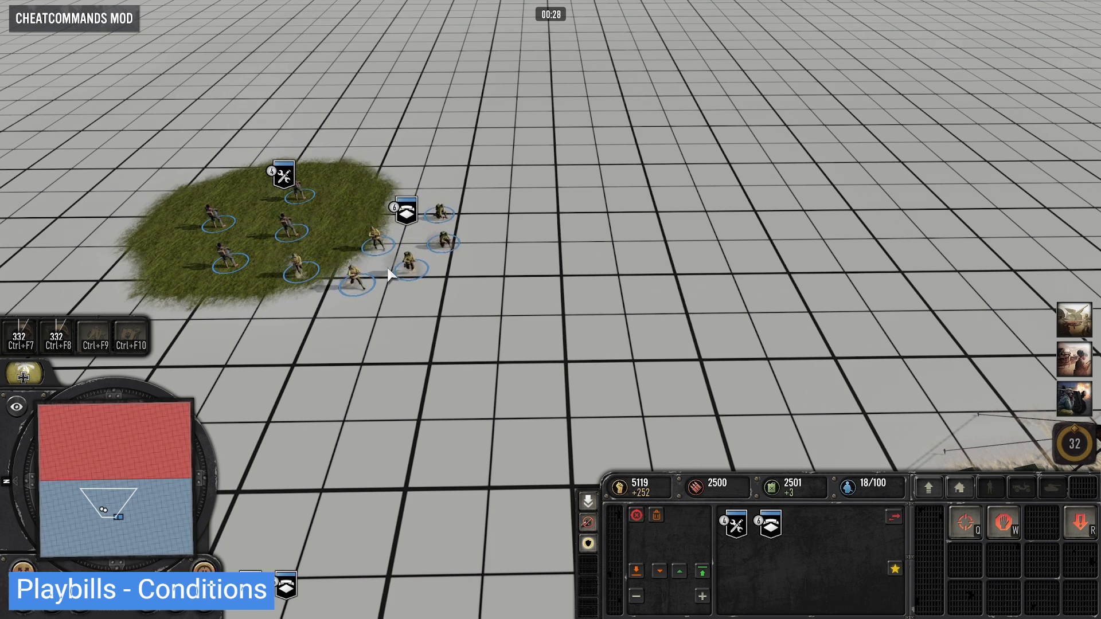
pyautogui.rightClick(525, 299)
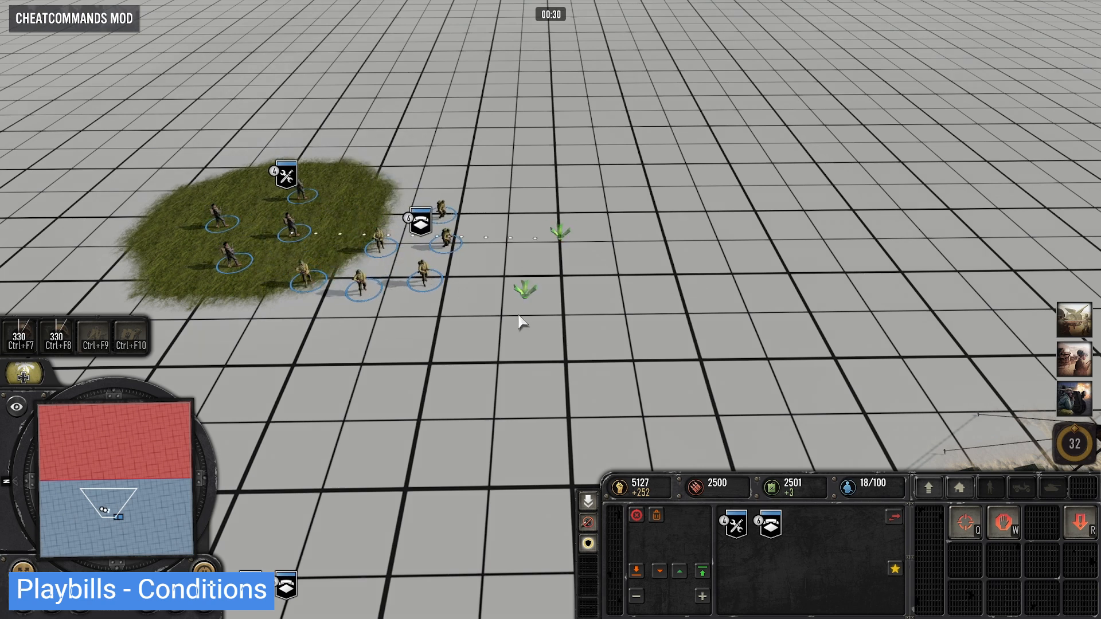
pyautogui.moveTo(484, 296); pyautogui.dragTo(579, 328)
# - Send only the Panzerpioneer Squad back onto the grass patch to retest the trigger
pyautogui.click(438, 221)
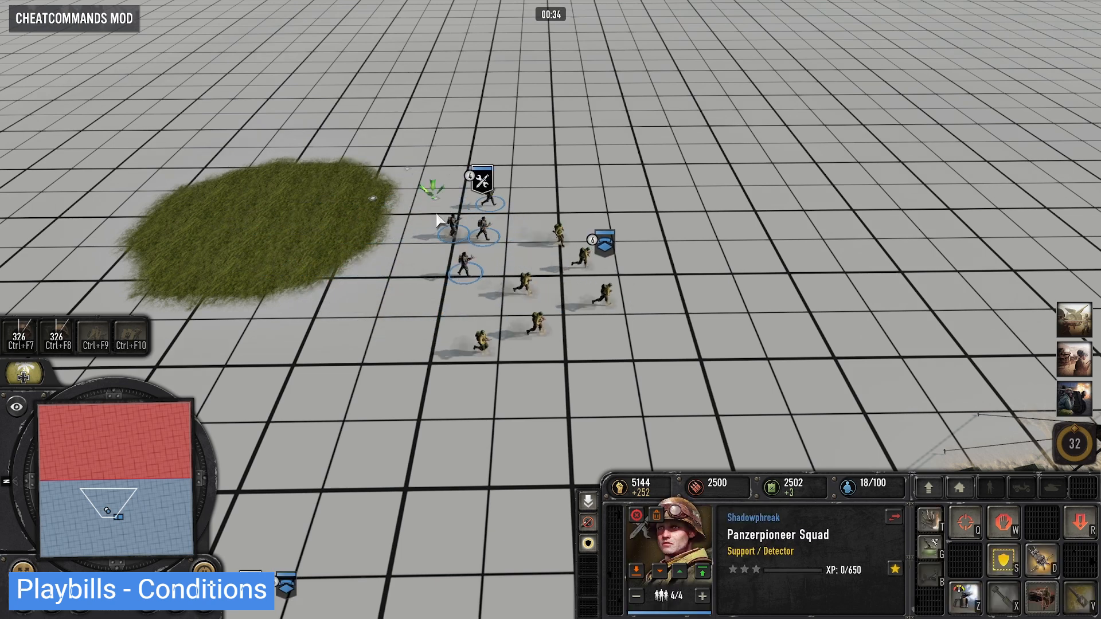
pyautogui.rightClick(330, 211)
pyautogui.rightClick(284, 211)
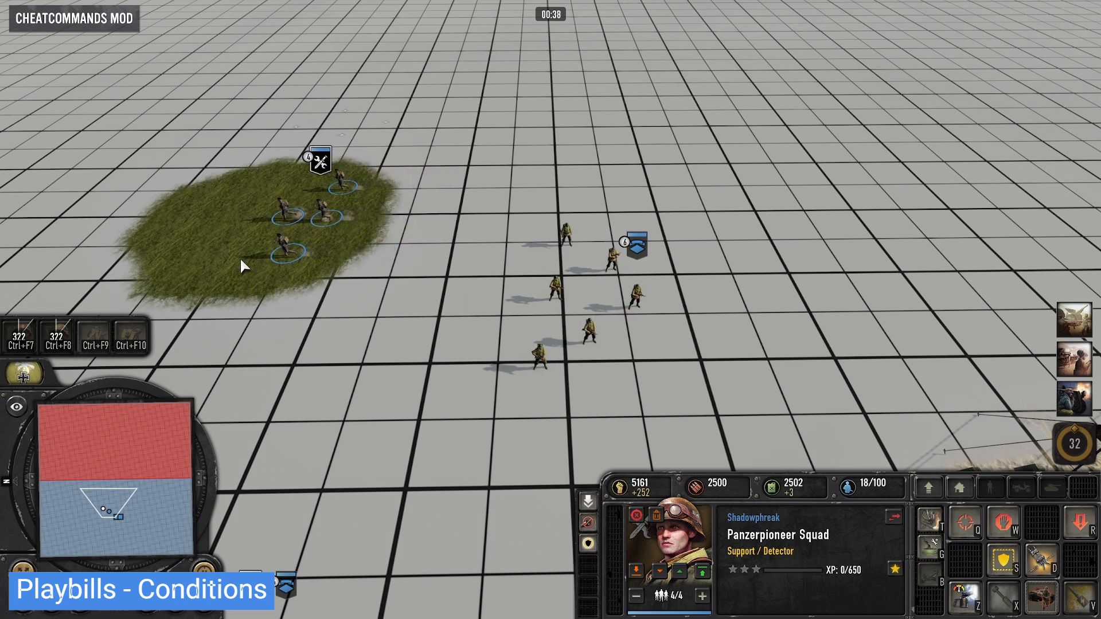
# - Move the Panzerpioneer Squad off the grass toward the rangers, deselect it, and leave the match for the Essence Editor
pyautogui.rightClick(411, 318)
pyautogui.rightClick(419, 399)
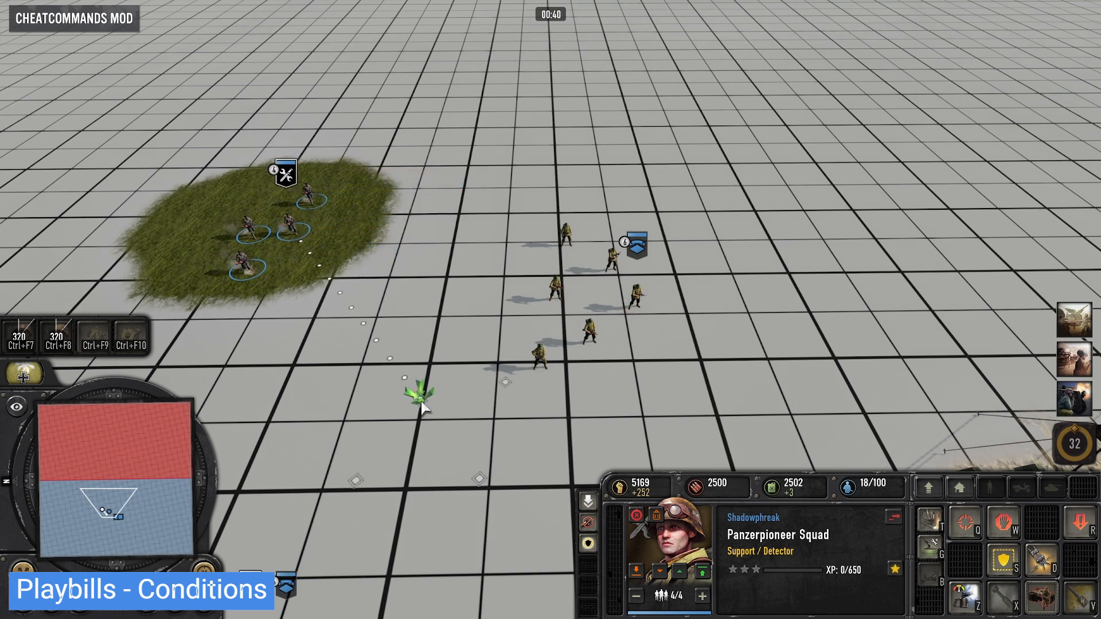
pyautogui.rightClick(425, 413)
pyautogui.rightClick(352, 384)
pyautogui.rightClick(520, 332)
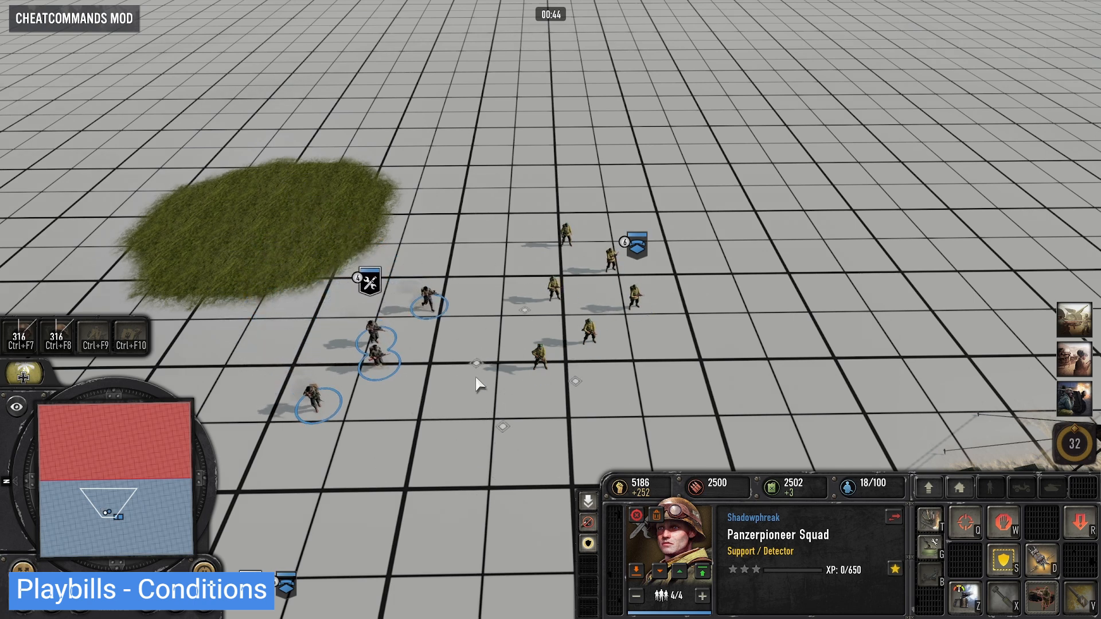
pyautogui.click(476, 387)
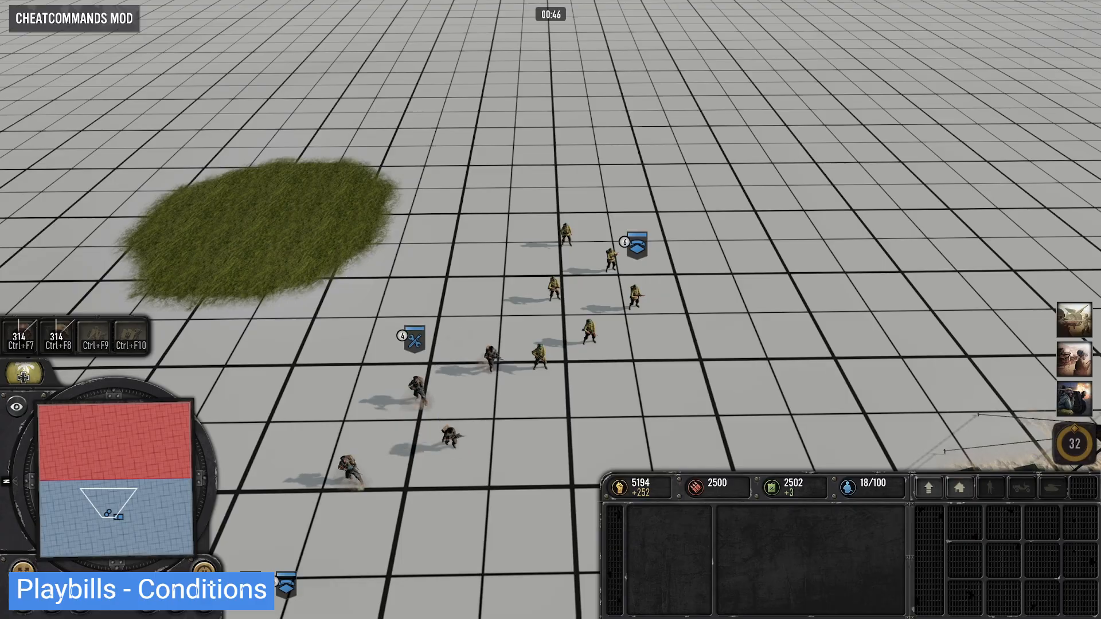
pyautogui.press('m')
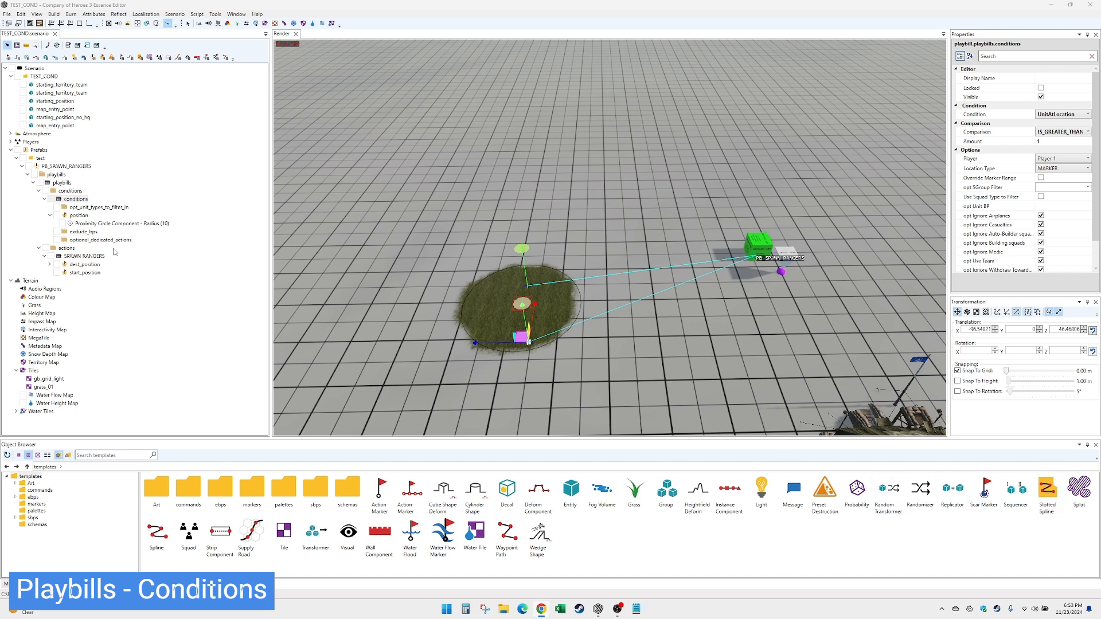
# - Add a second playbill to the playbills group of PB_SPAWN_RANGERS
pyautogui.click(72, 200)
pyautogui.click(50, 215)
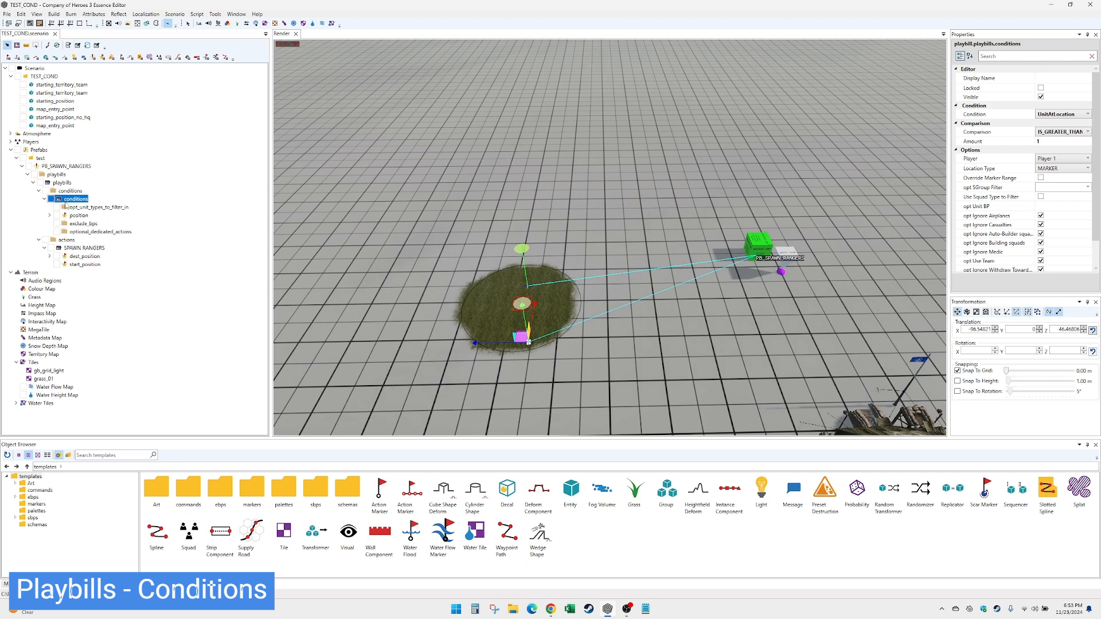
pyautogui.rightClick(66, 166)
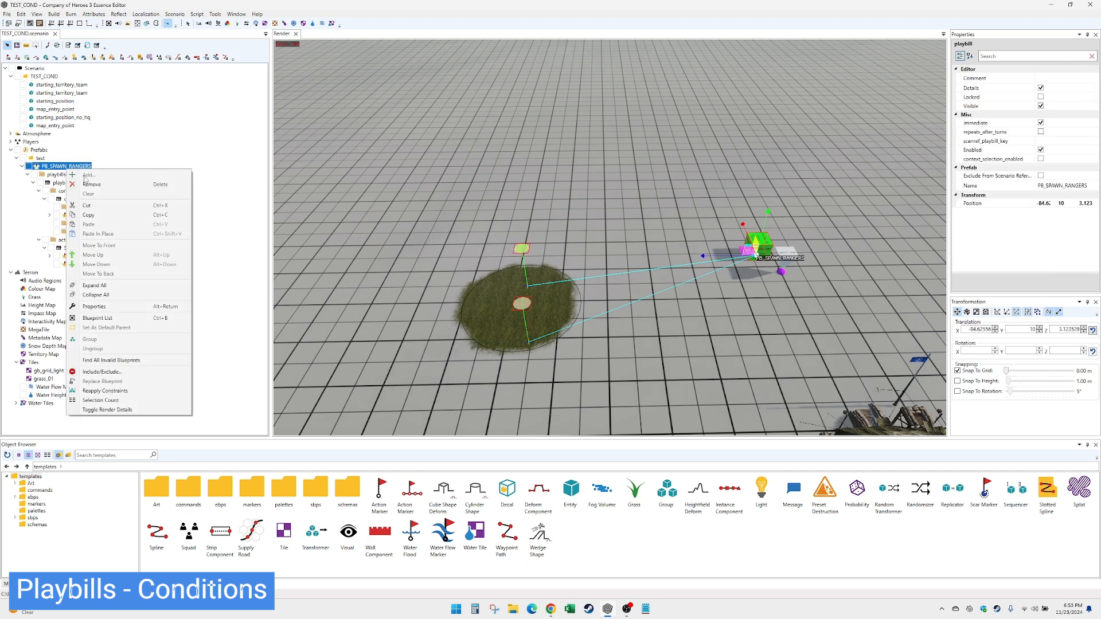
pyautogui.rightClick(57, 175)
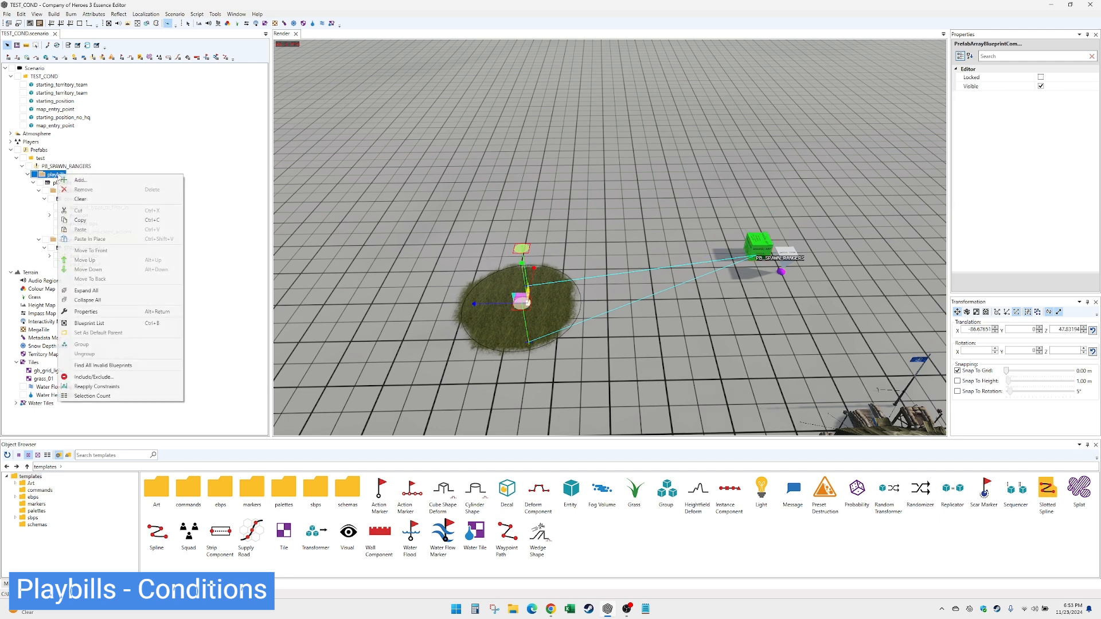
pyautogui.click(79, 180)
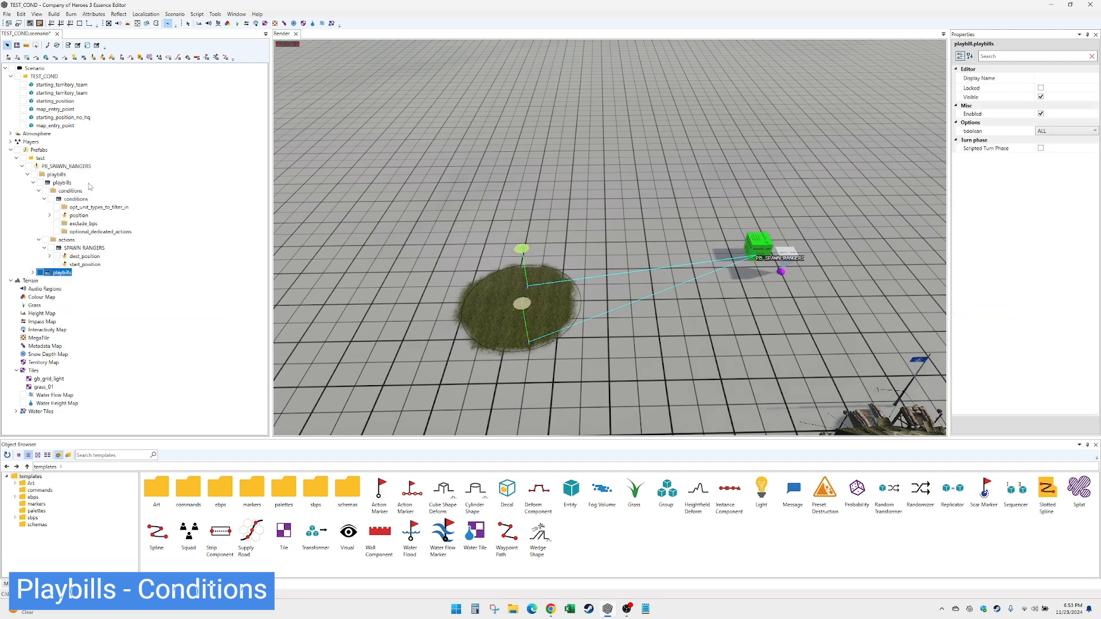
# - Expand the new playbill, add a condition to its conditions group, and expand that condition
pyautogui.doubleClick(55, 273)
pyautogui.rightClick(69, 281)
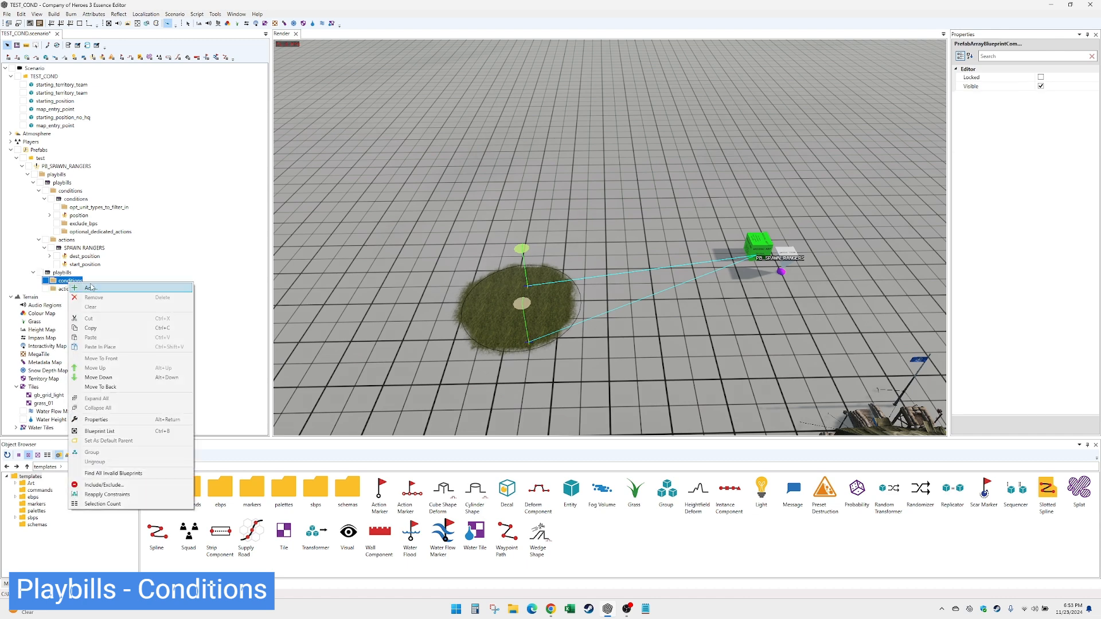
pyautogui.click(90, 287)
pyautogui.doubleClick(84, 290)
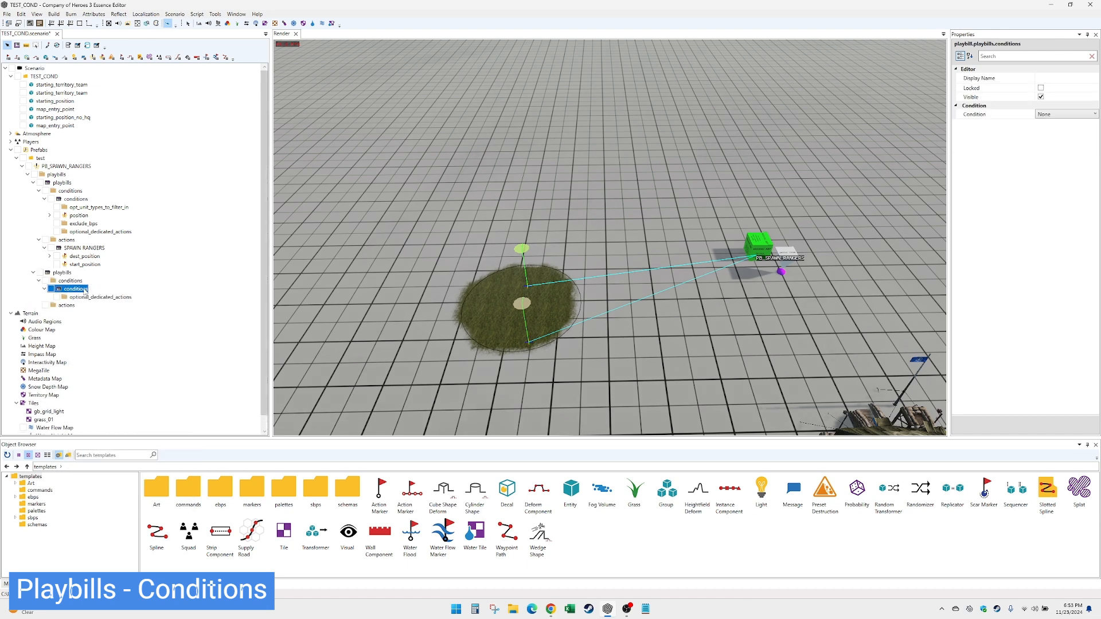
# - Look through the available condition types and set the new playbill's condition to HealthPercentage
pyautogui.click(1068, 115)
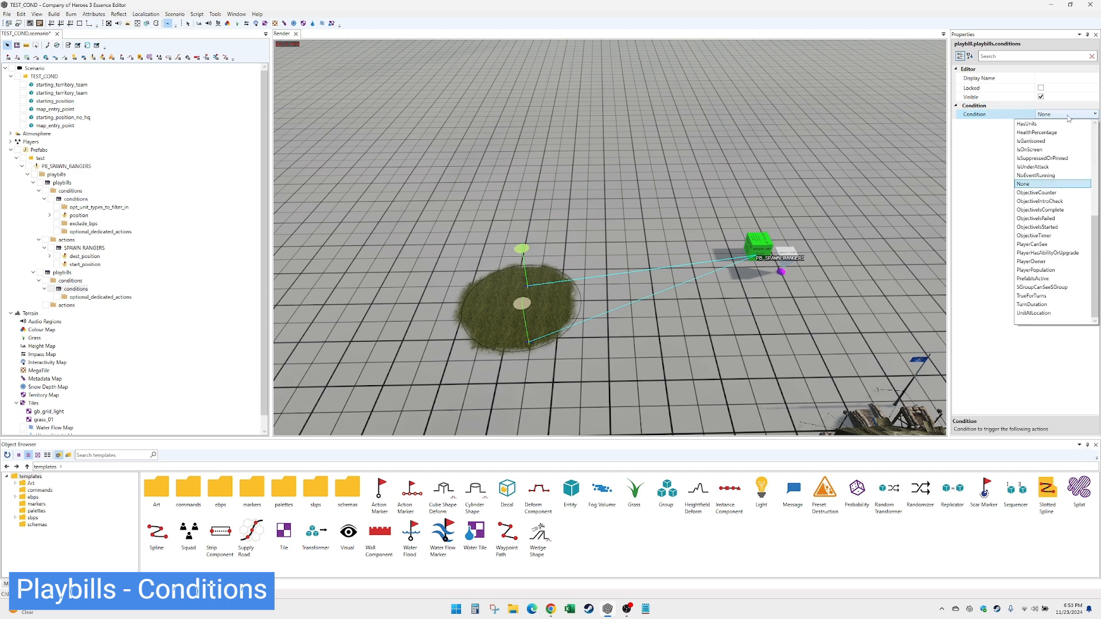
pyautogui.moveTo(1095, 275); pyautogui.dragTo(1095, 180)
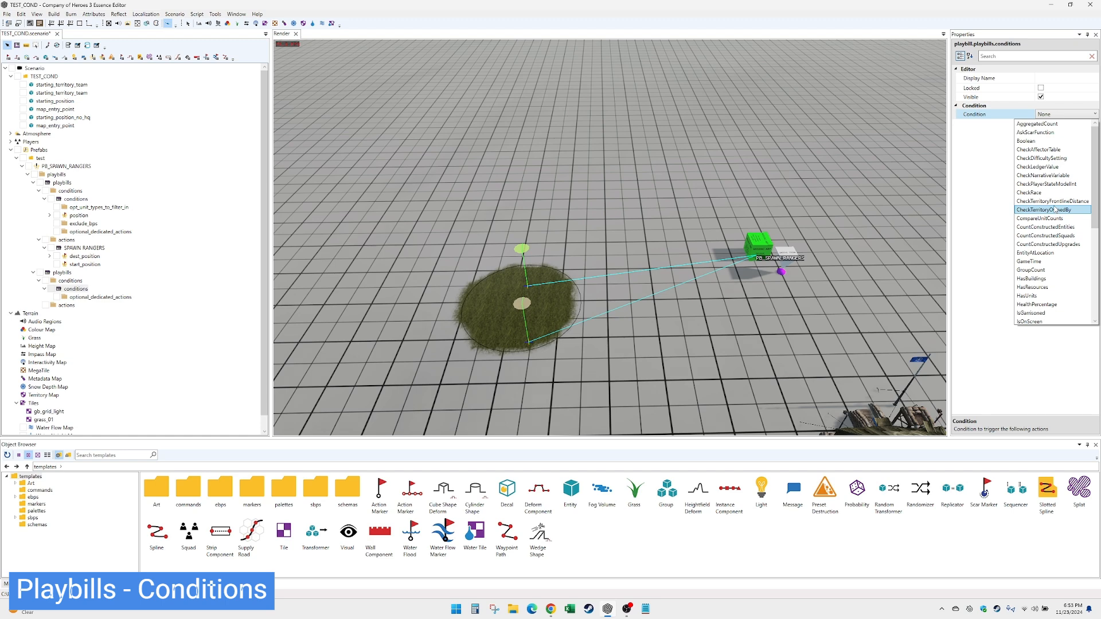
pyautogui.scroll(-5, 1053, 230)
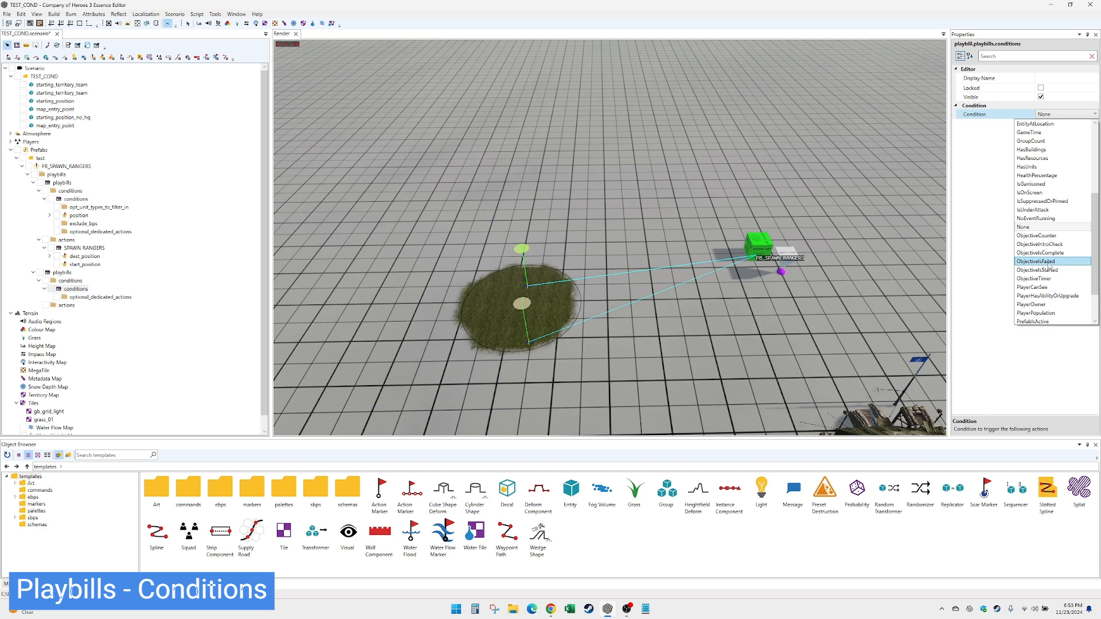
pyautogui.scroll(-1, 1069, 297)
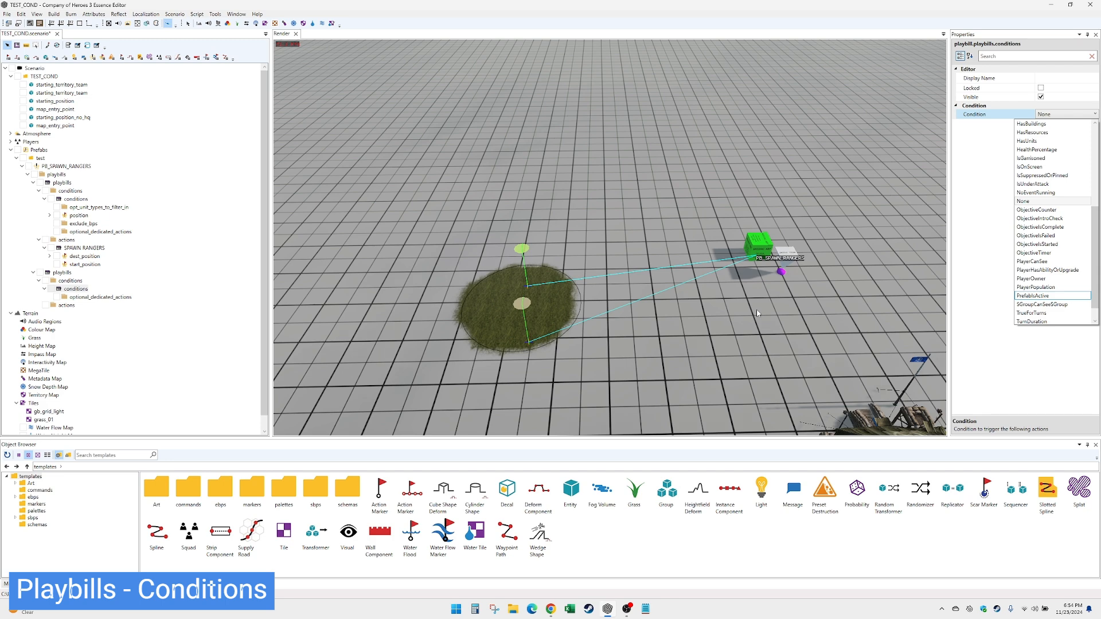
pyautogui.scroll(2, 1049, 229)
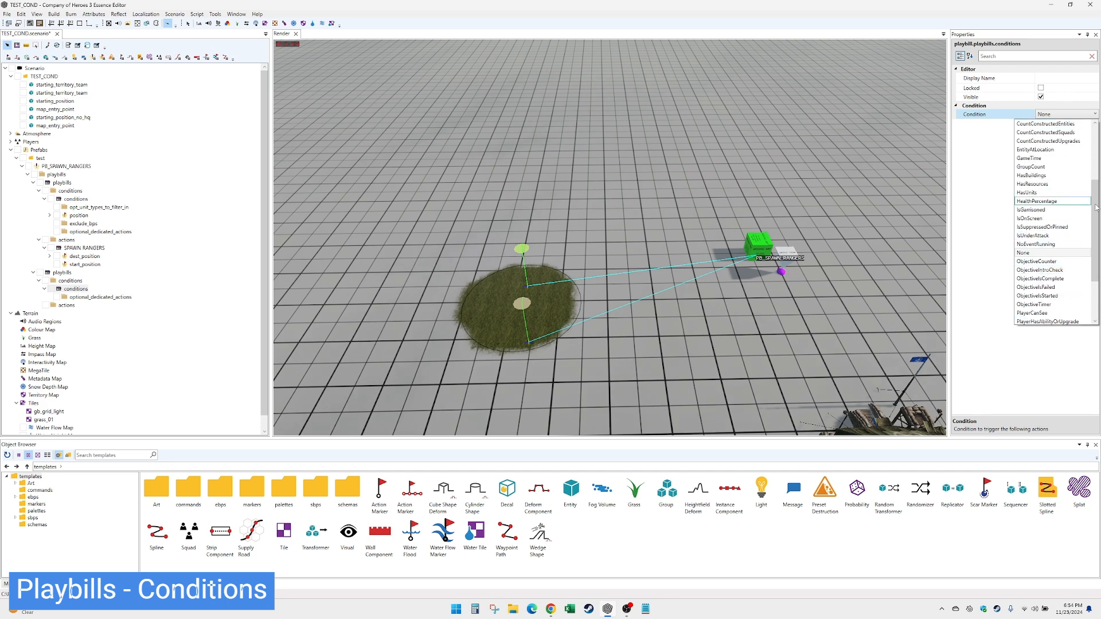
pyautogui.scroll(1, 1075, 260)
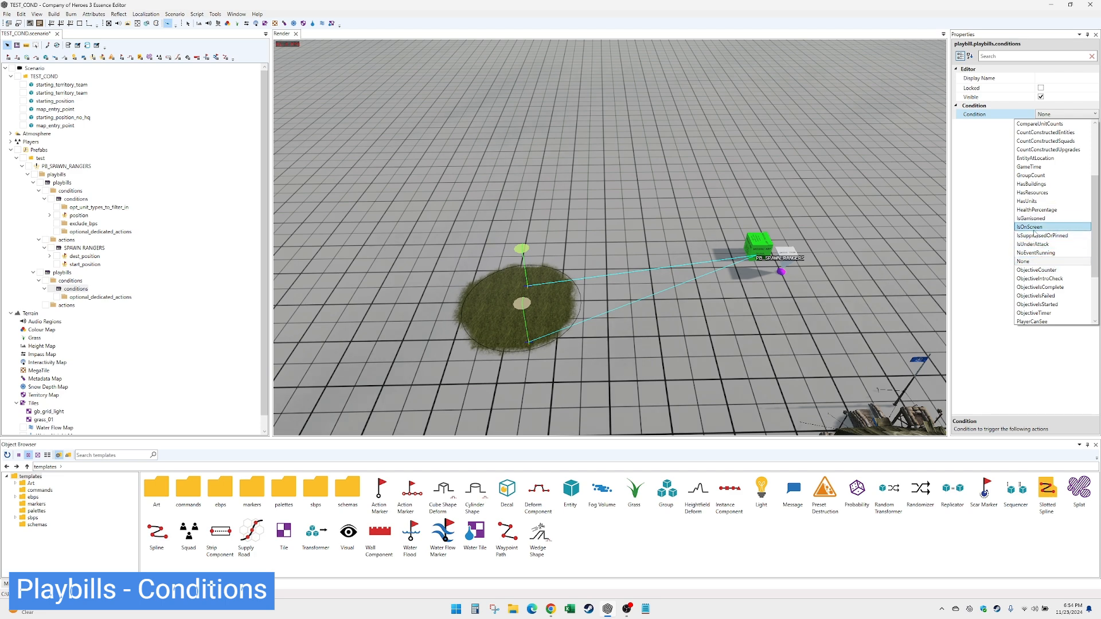
pyautogui.scroll(-3, 1037, 275)
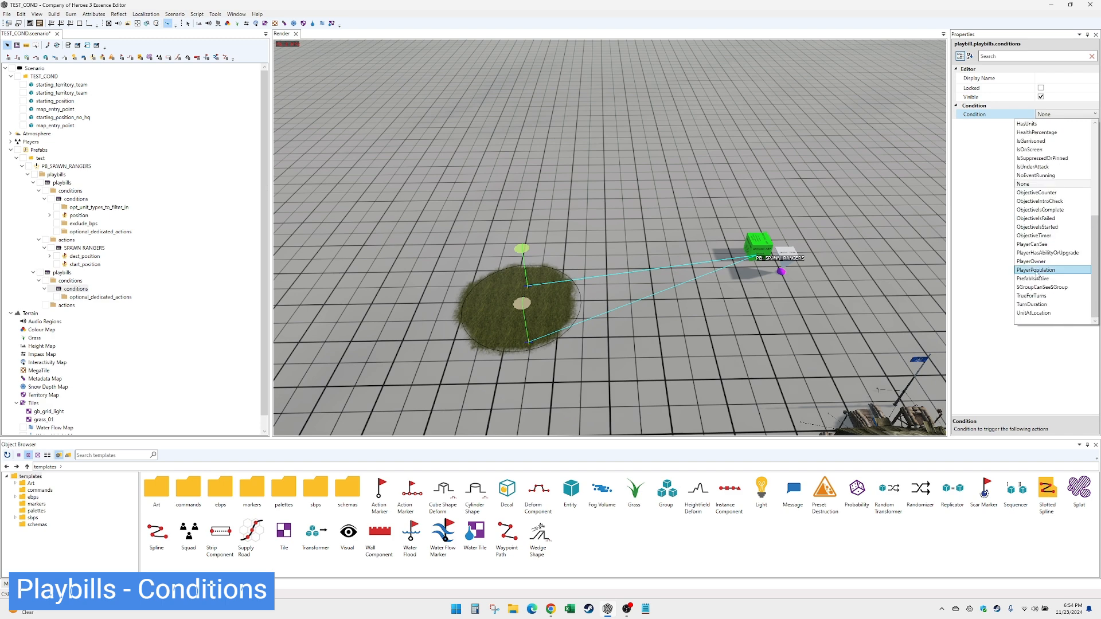
pyautogui.scroll(1, 1047, 296)
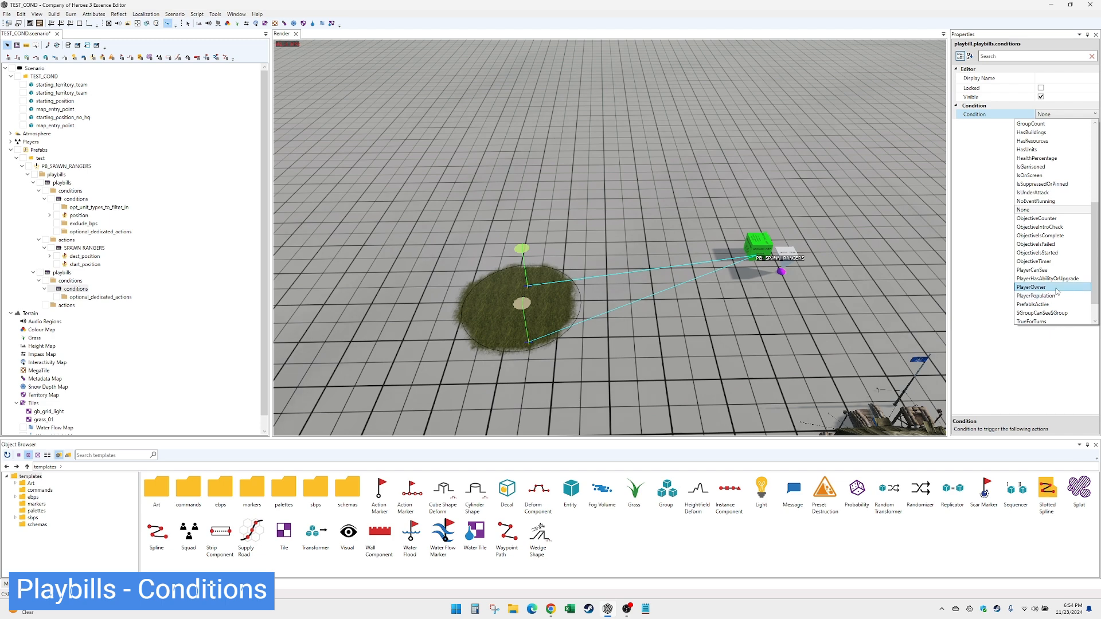
pyautogui.scroll(1, 1057, 290)
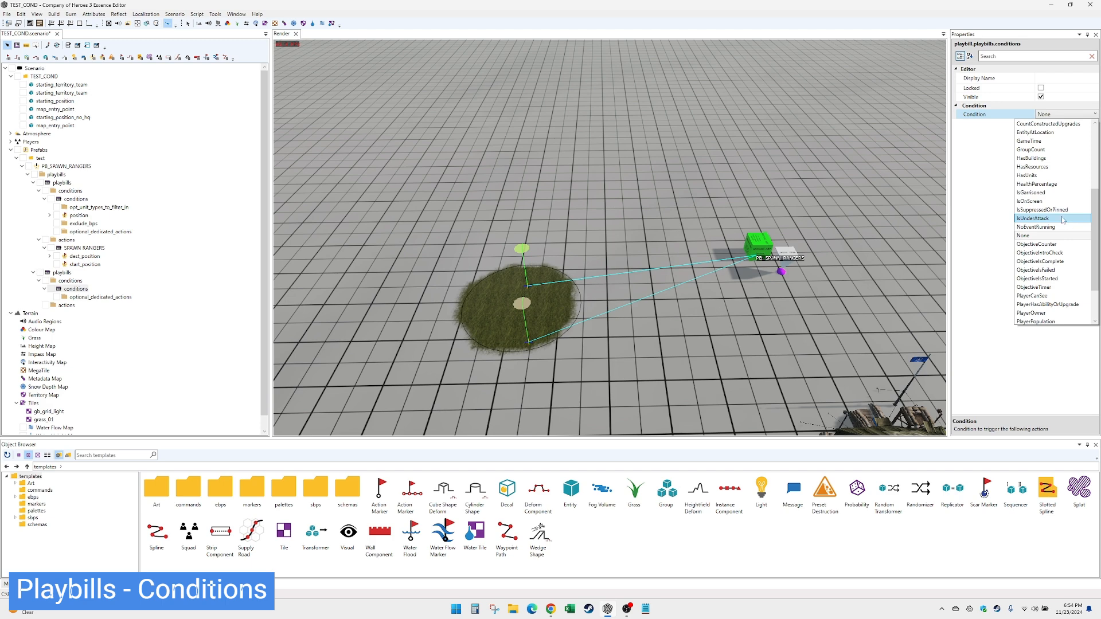
pyautogui.scroll(1, 1051, 214)
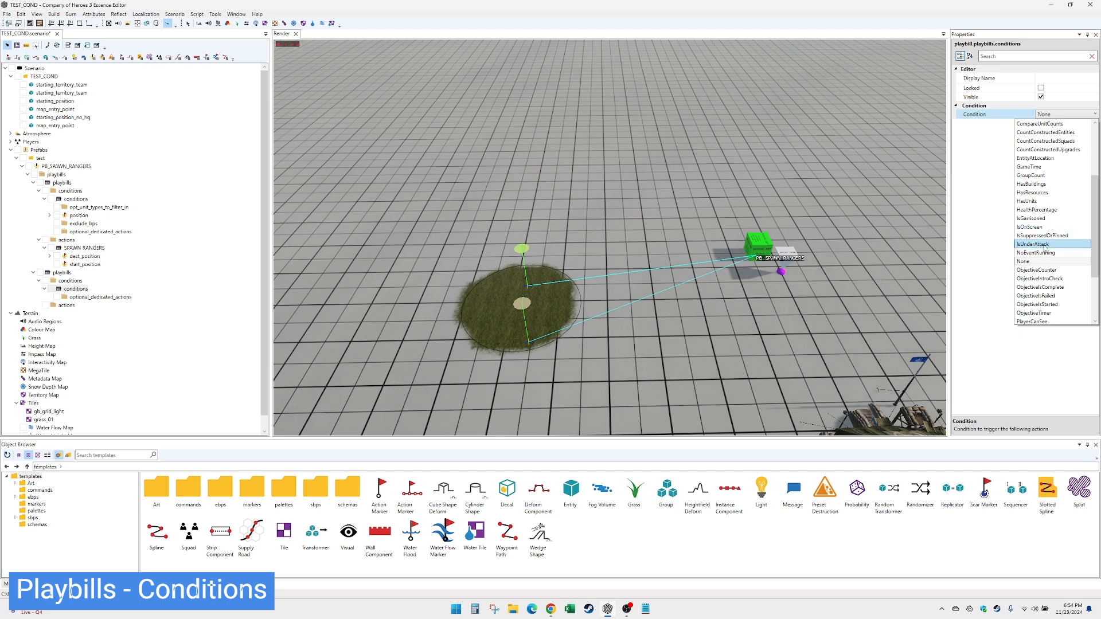
pyautogui.scroll(1, 1053, 223)
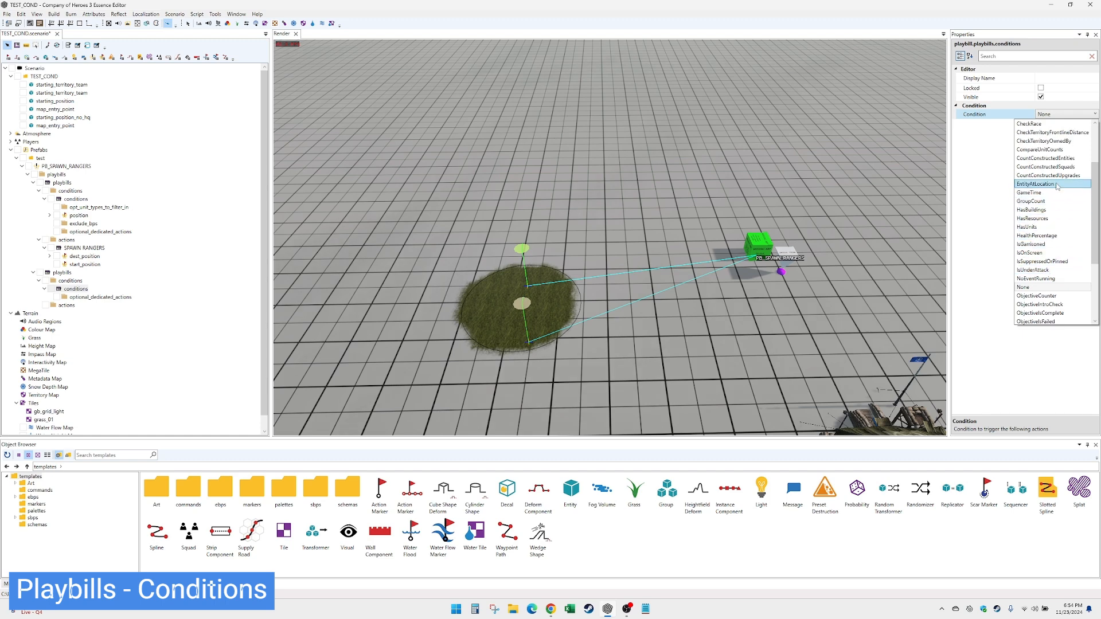
pyautogui.scroll(1, 1060, 244)
pyautogui.scroll(2, 1061, 239)
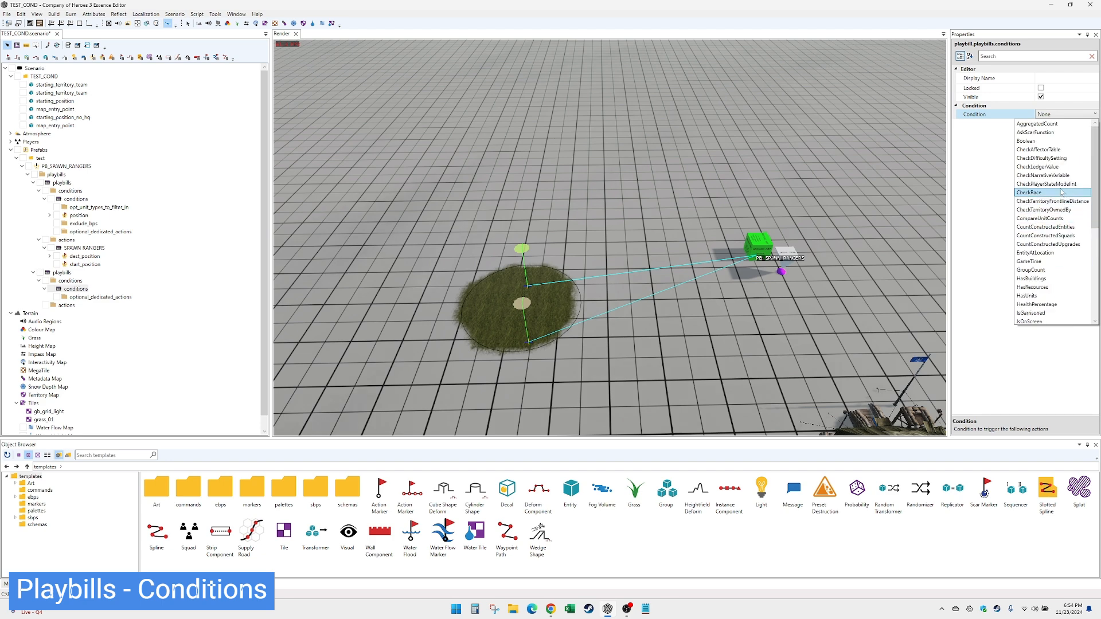
pyautogui.scroll(-4, 1050, 269)
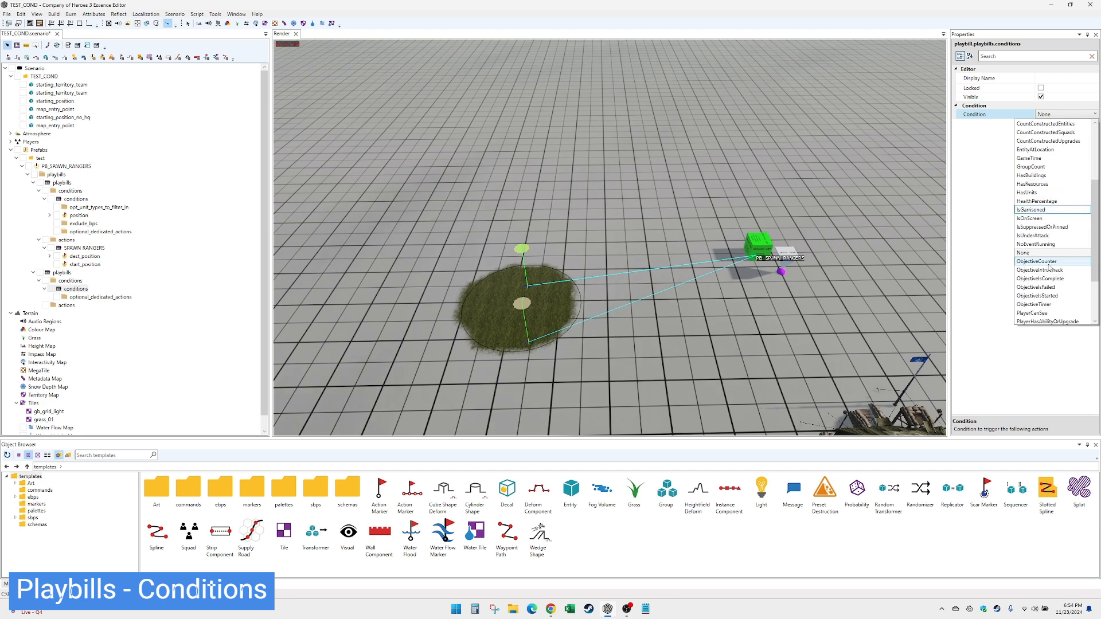
pyautogui.click(1039, 201)
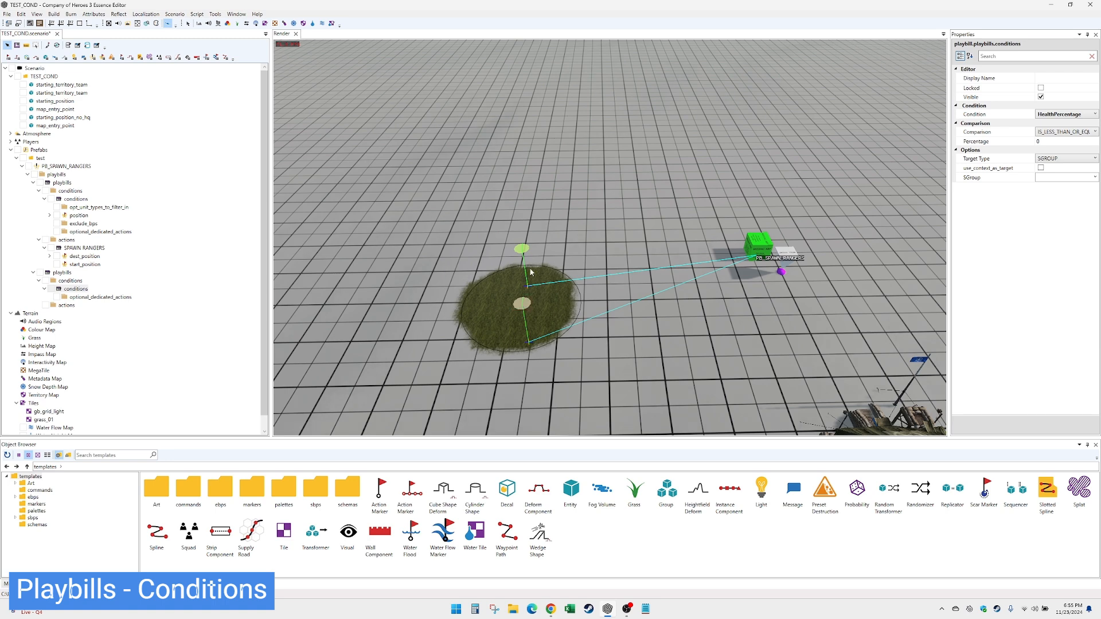
# - Check the SPAWN RANGERS action's settings for its SGroup name and return to the HealthPercentage condition's SGroup
pyautogui.click(524, 252)
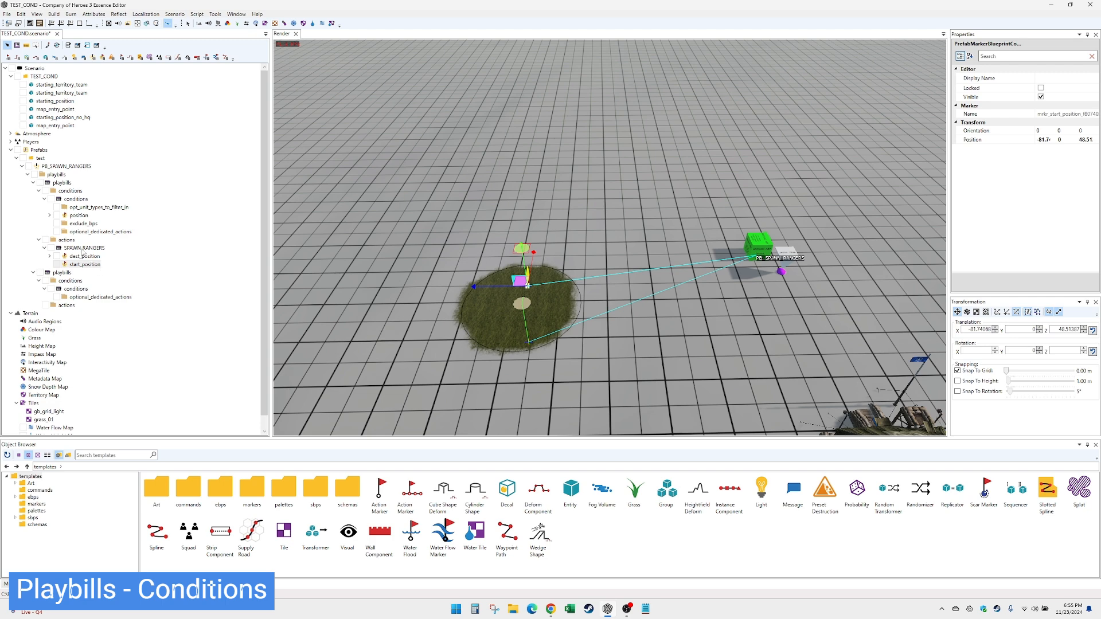
pyautogui.click(84, 248)
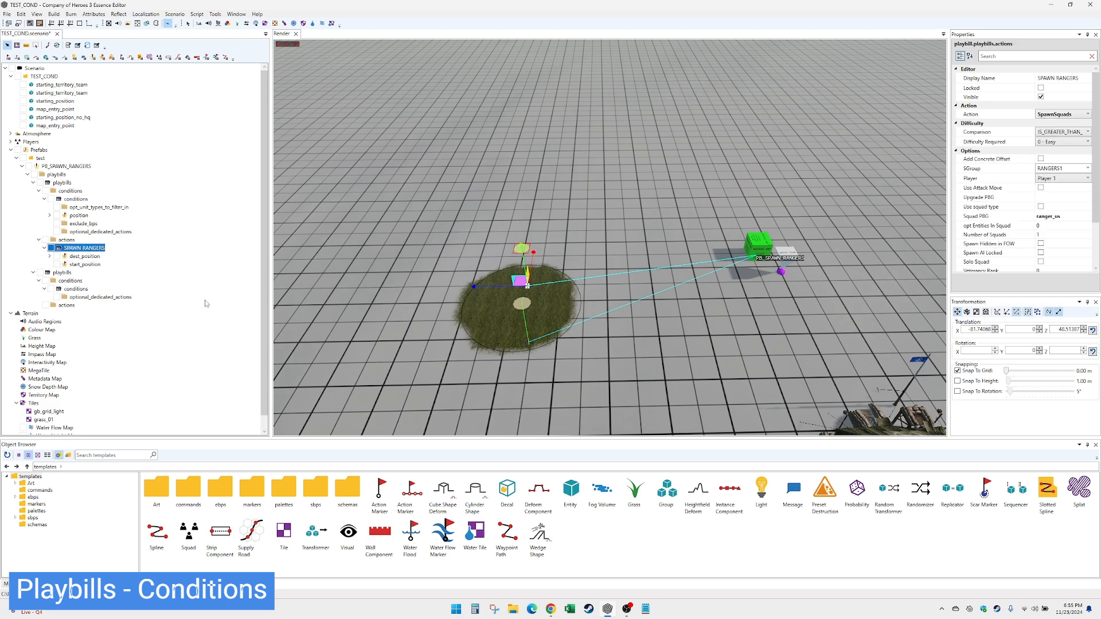
pyautogui.click(81, 290)
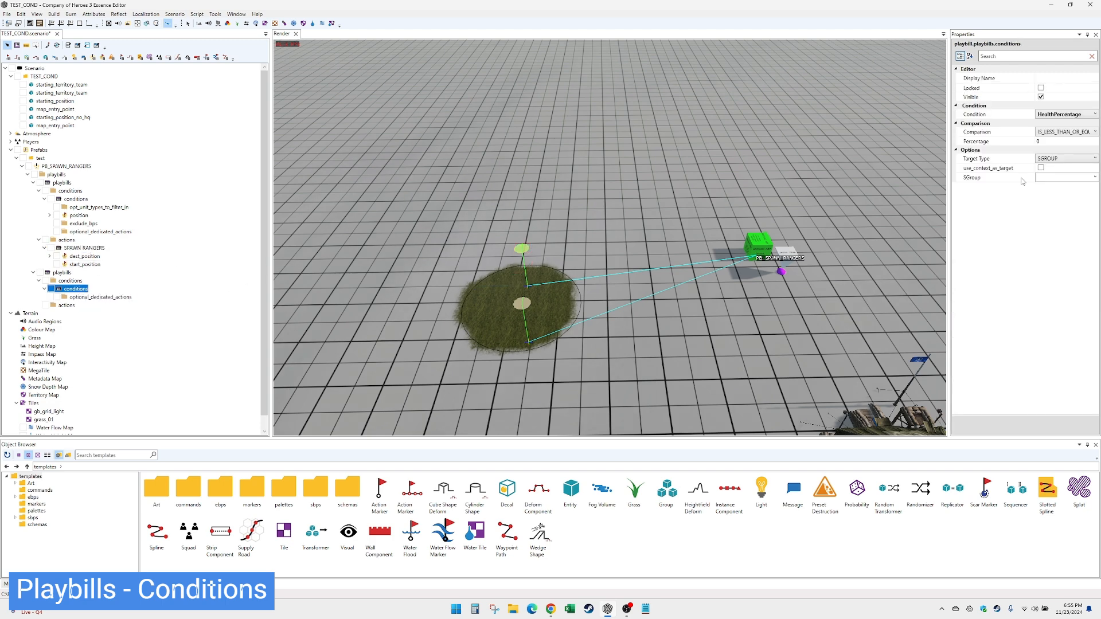
pyautogui.click(1057, 179)
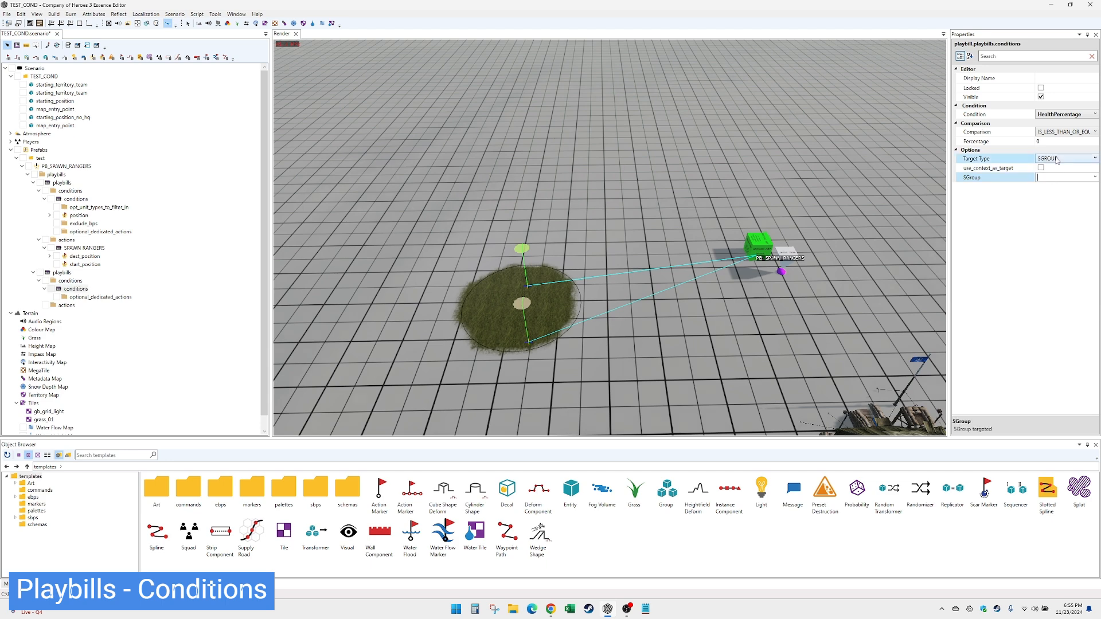
pyautogui.click(1057, 159)
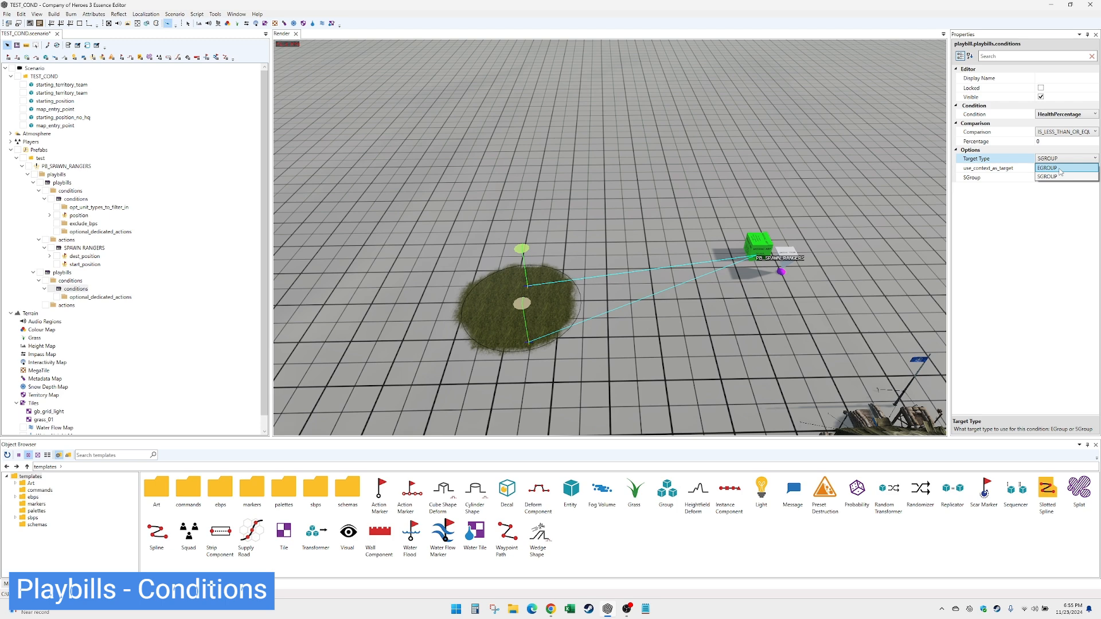
pyautogui.click(1056, 168)
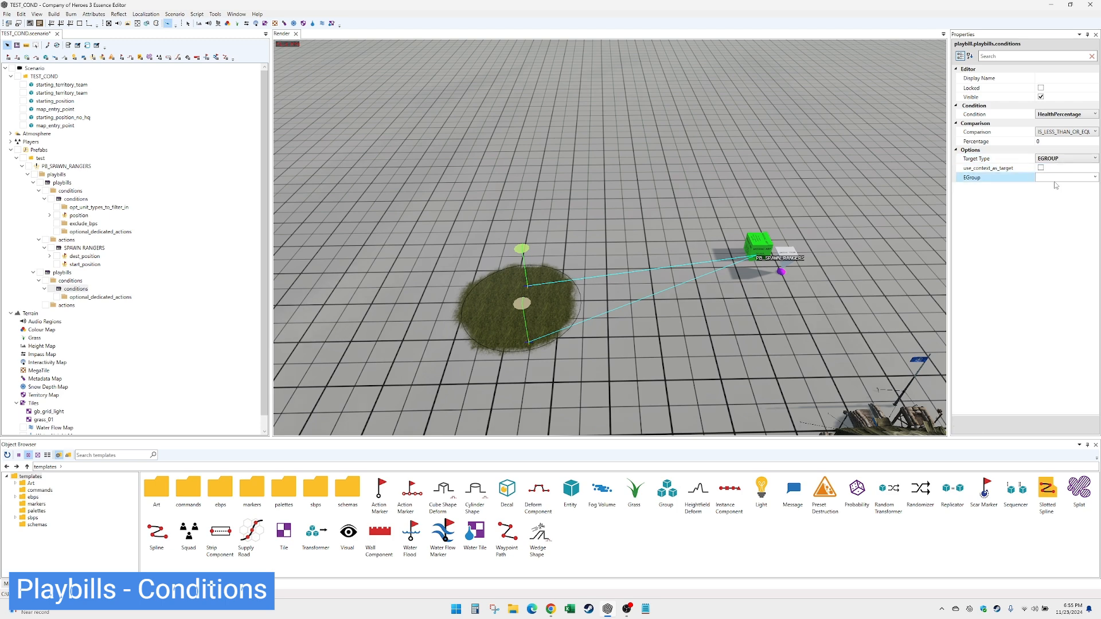
pyautogui.click(1095, 178)
pyautogui.click(1095, 178)
pyautogui.click(1094, 158)
pyautogui.click(1072, 176)
# - Set the HealthPercentage condition's SGroup to RANGERS1
pyautogui.click(1071, 177)
pyautogui.write('RANGERS1')
pyautogui.click(1054, 142)
pyautogui.click(76, 290)
# - Add an action to the second playbill and set its type to UseAbility
pyautogui.rightClick(68, 307)
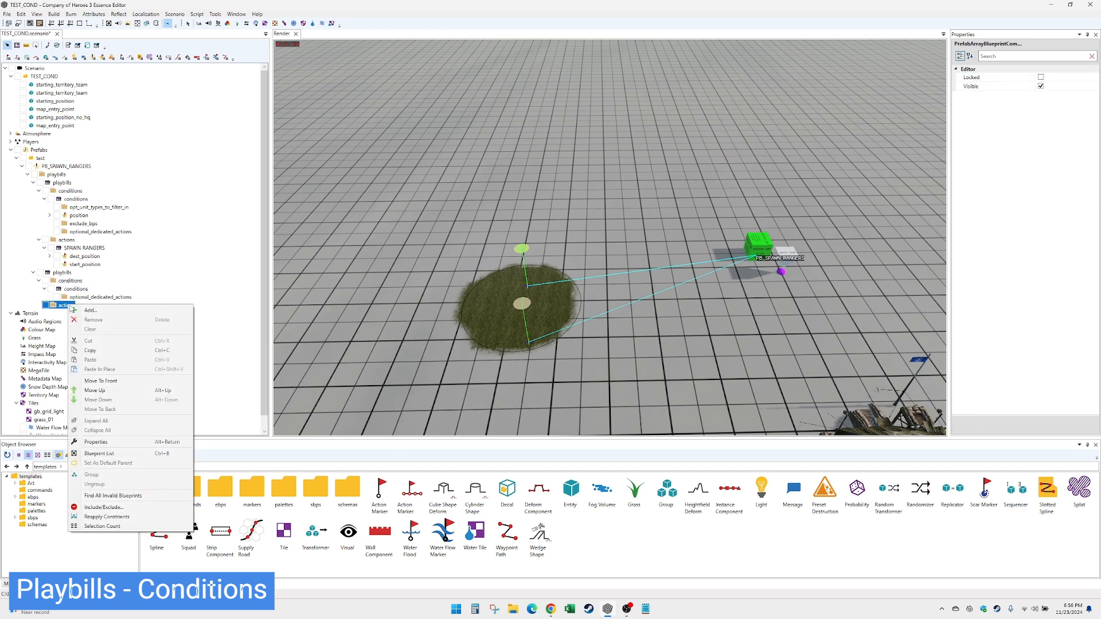
pyautogui.click(80, 315)
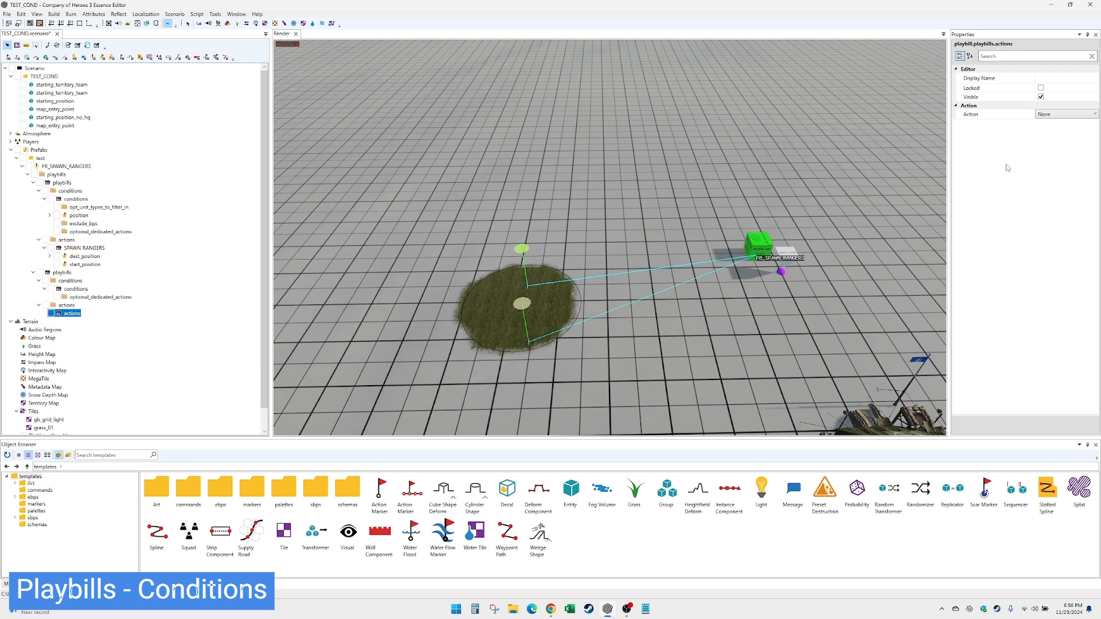
pyautogui.click(1067, 114)
pyautogui.moveTo(1097, 235); pyautogui.dragTo(1097, 313)
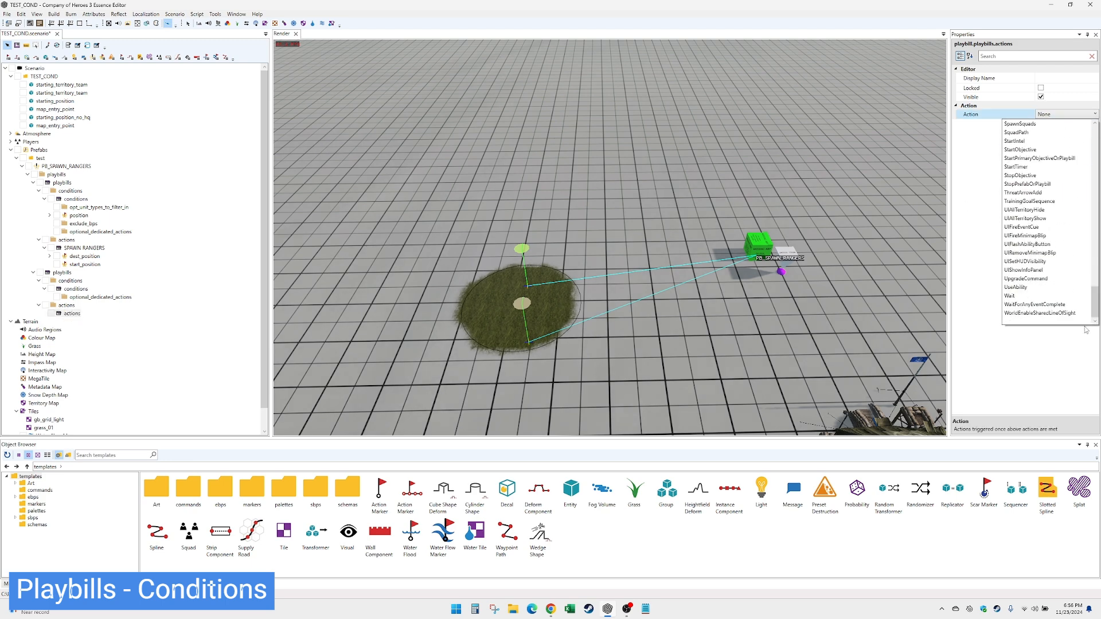
pyautogui.click(1048, 290)
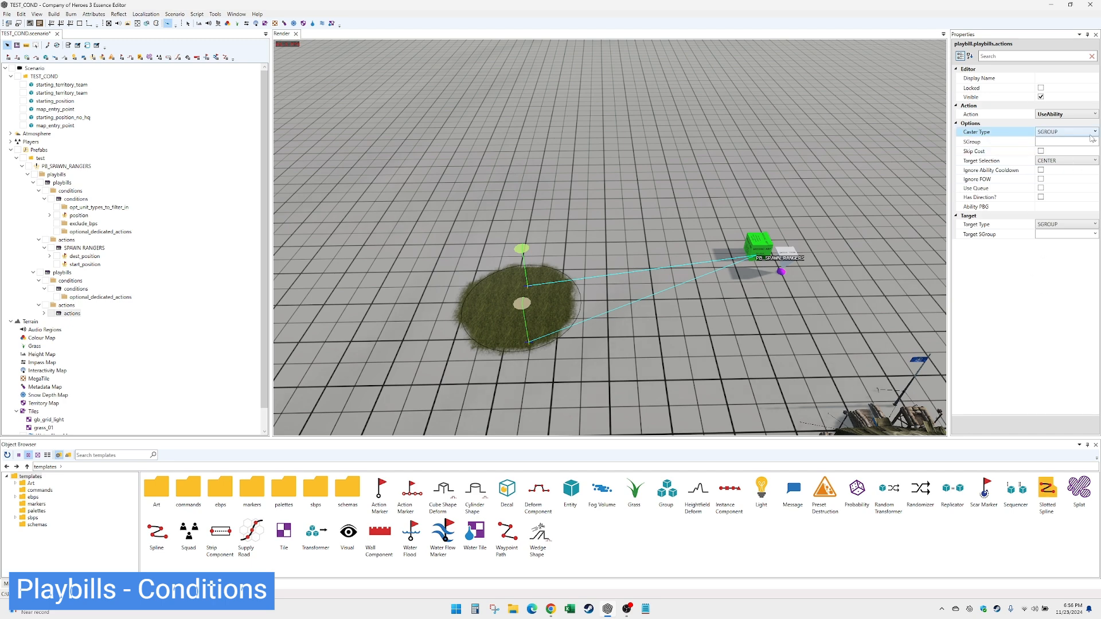
# - Set the UseAbility caster type to PLAYER and enable Ignore Ability Cooldown, Ignore FOW and Use Queue
pyautogui.click(1063, 132)
pyautogui.click(1060, 150)
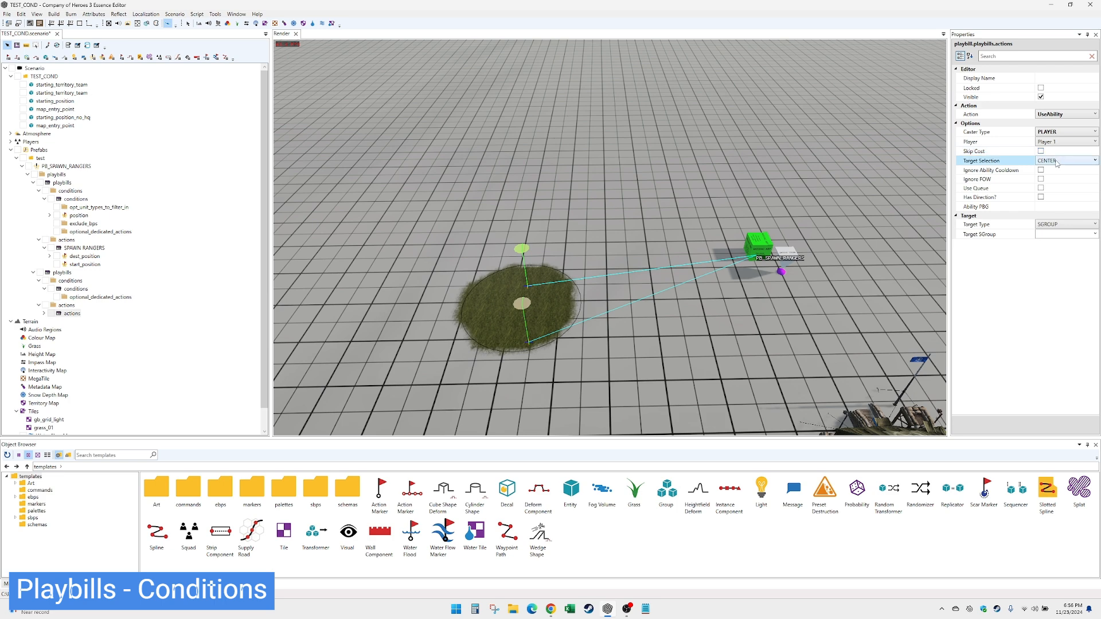
pyautogui.click(1041, 170)
pyautogui.click(1041, 179)
pyautogui.click(1041, 188)
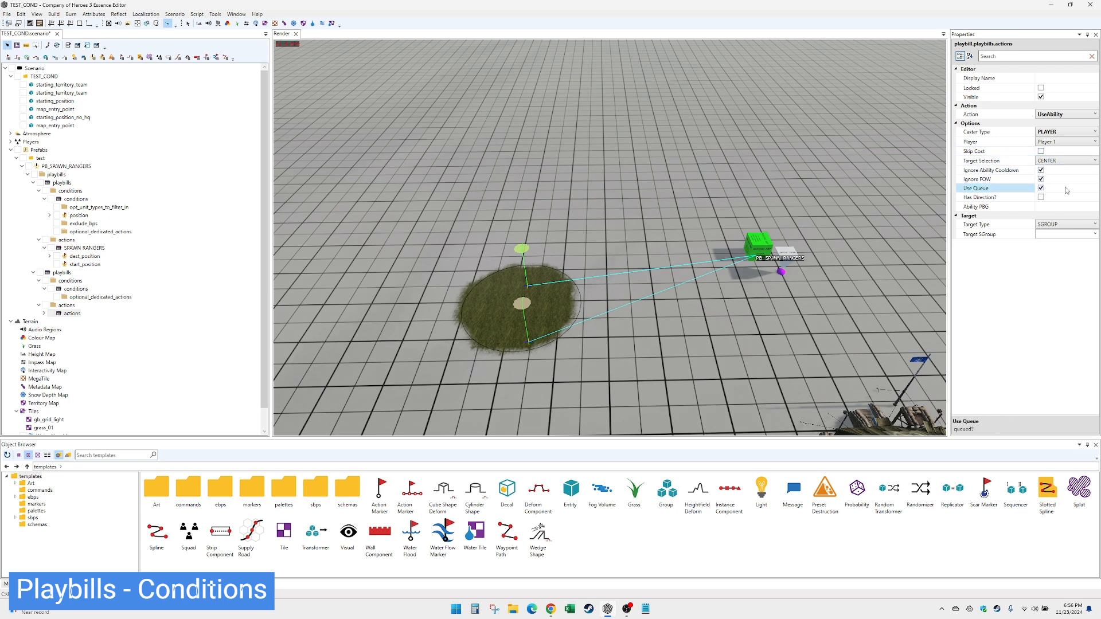
# - Keep the ability's target type as SGROUP and set its Target SGroup to RANGERS1
pyautogui.click(1079, 227)
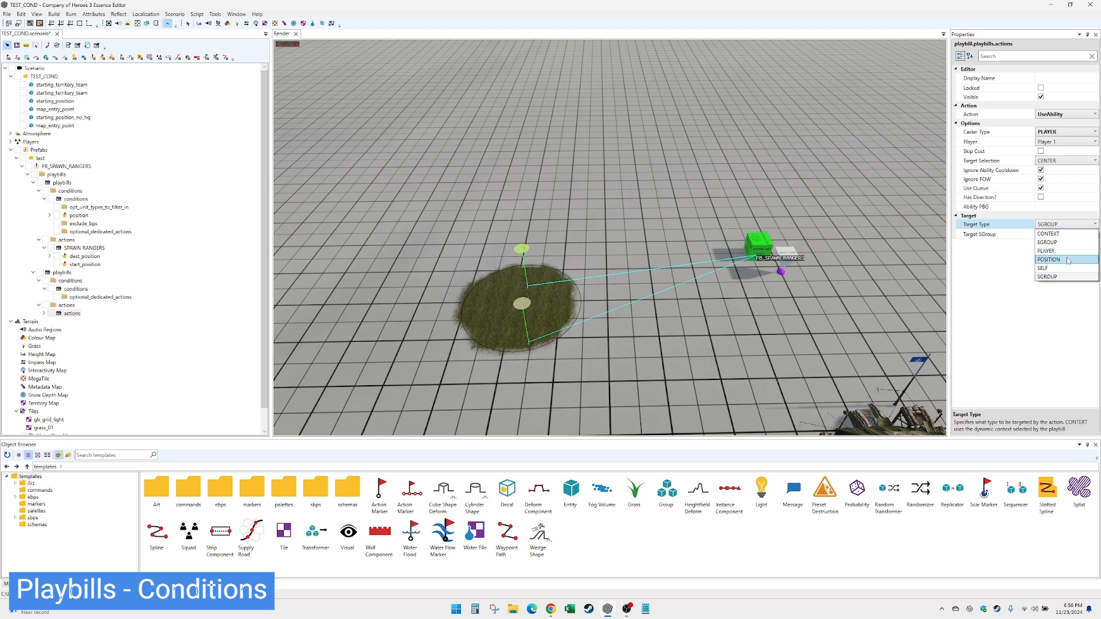
pyautogui.click(1068, 277)
pyautogui.click(1062, 234)
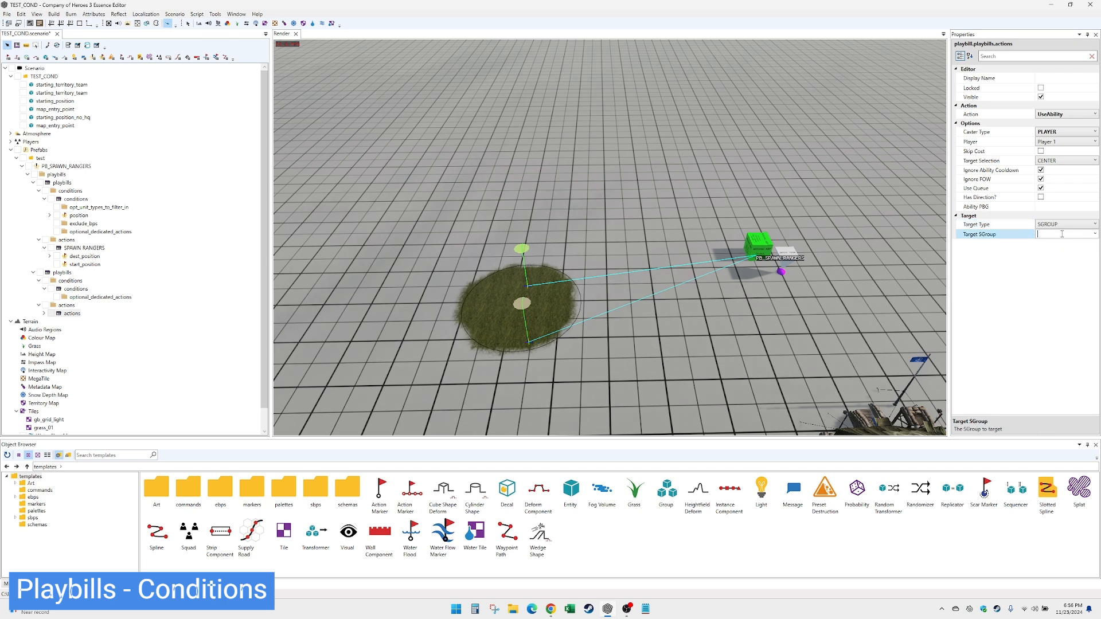
pyautogui.write('RANGERS1')
# - Open the Ability PBG selection and look through the armored_support abilities in the afrika_korps battlegroups
pyautogui.click(1094, 208)
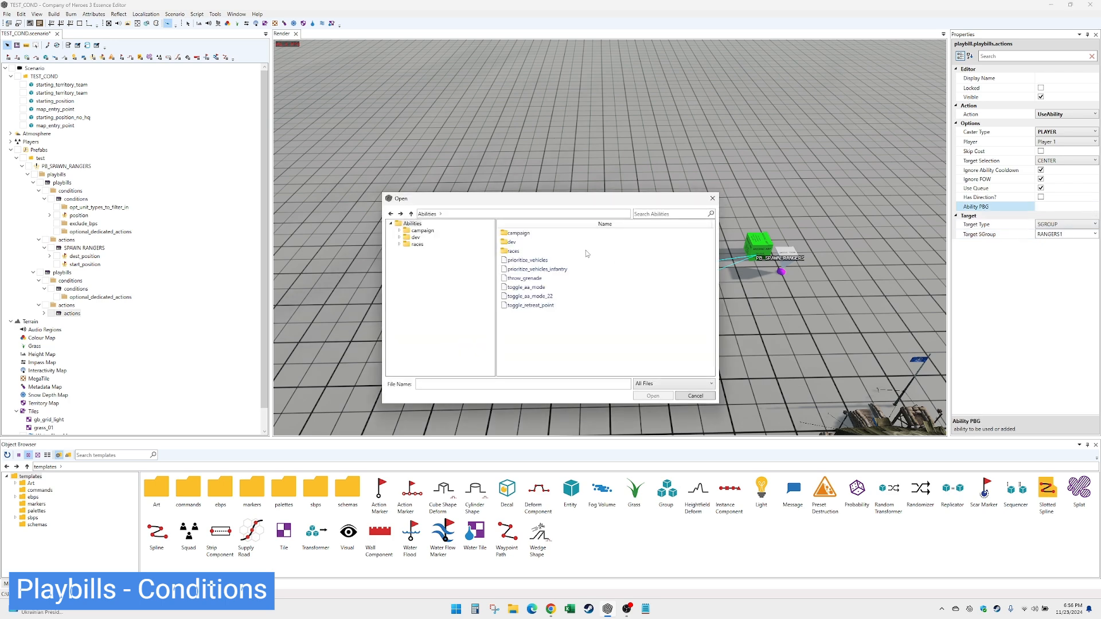
pyautogui.doubleClick(542, 251)
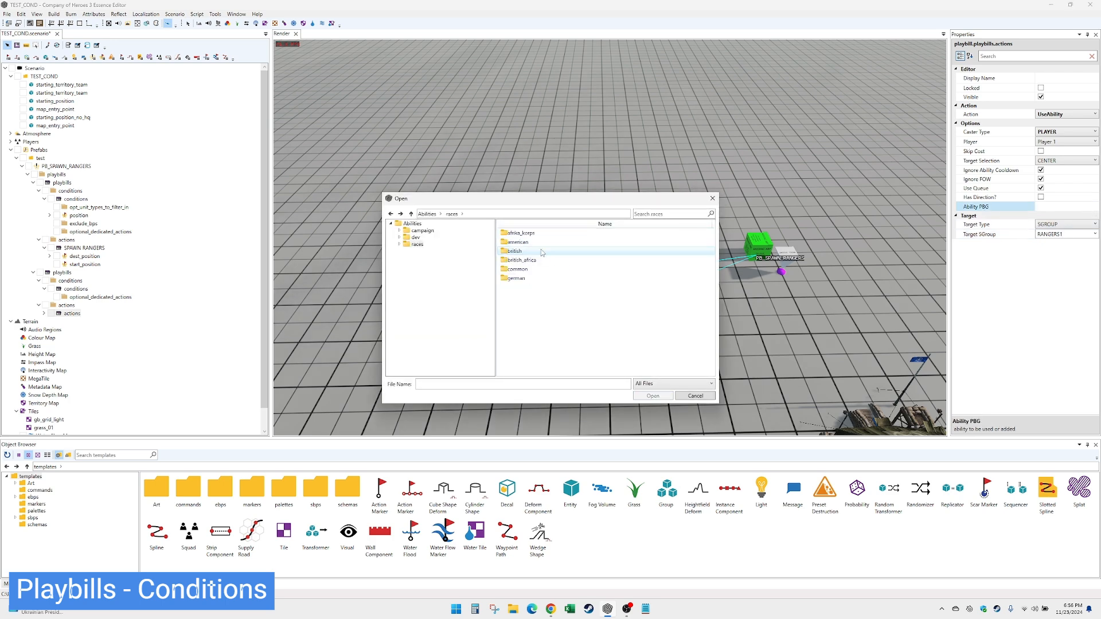
pyautogui.doubleClick(545, 234)
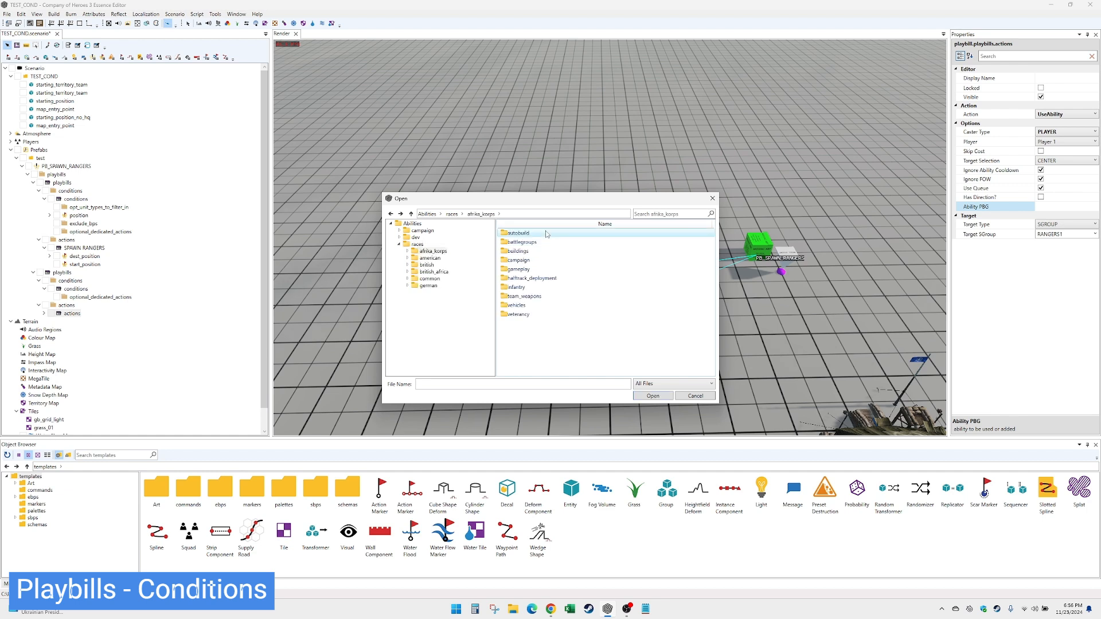
pyautogui.click(545, 233)
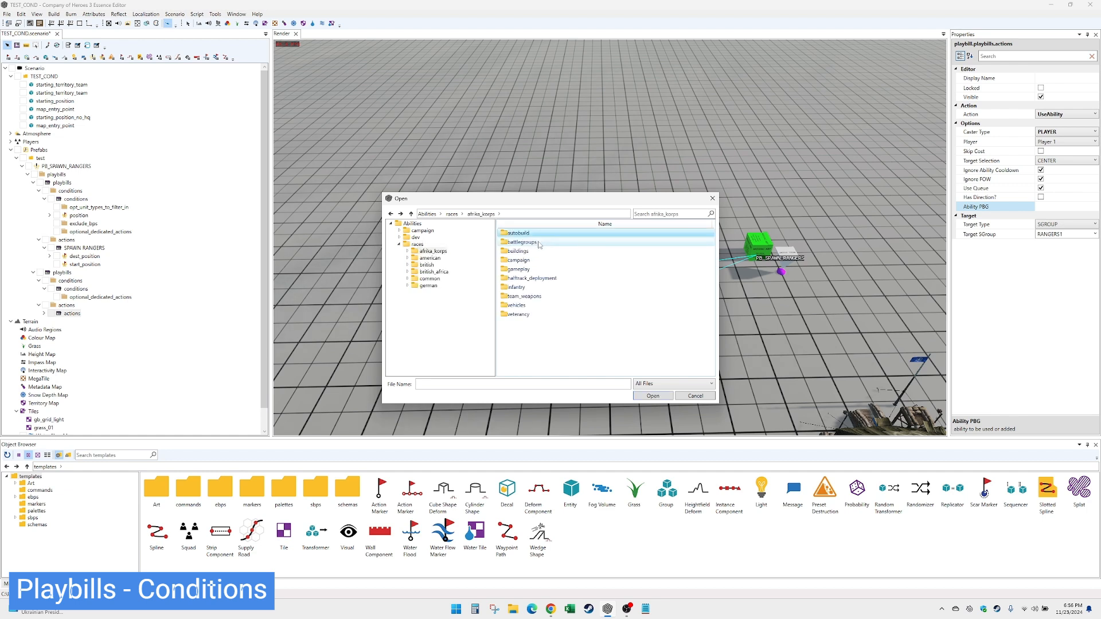
pyautogui.doubleClick(540, 242)
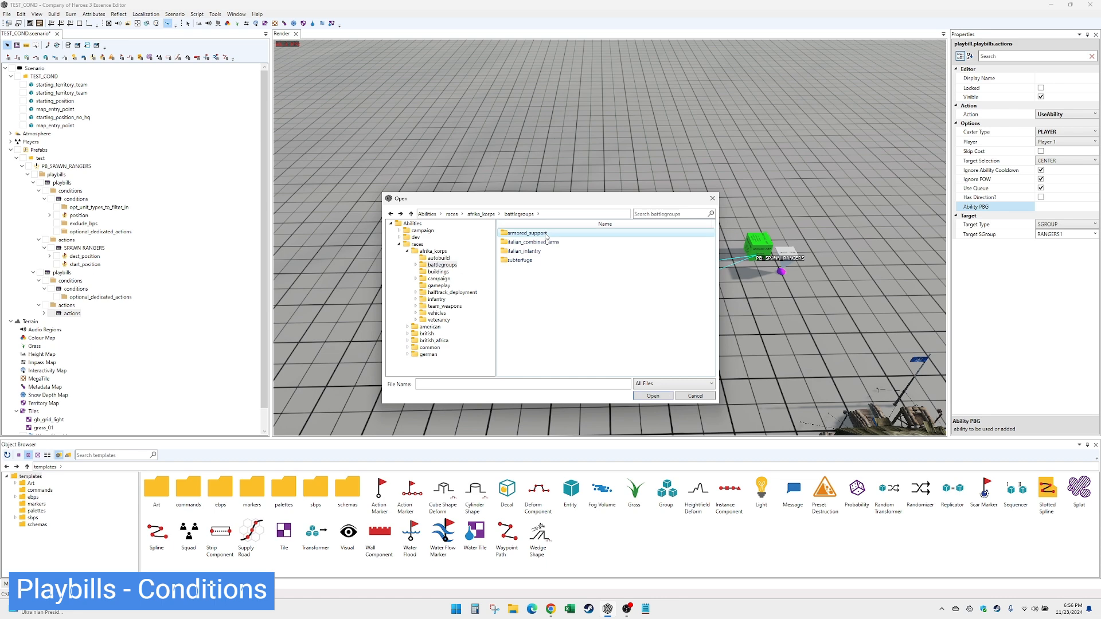
pyautogui.doubleClick(526, 234)
pyautogui.doubleClick(526, 233)
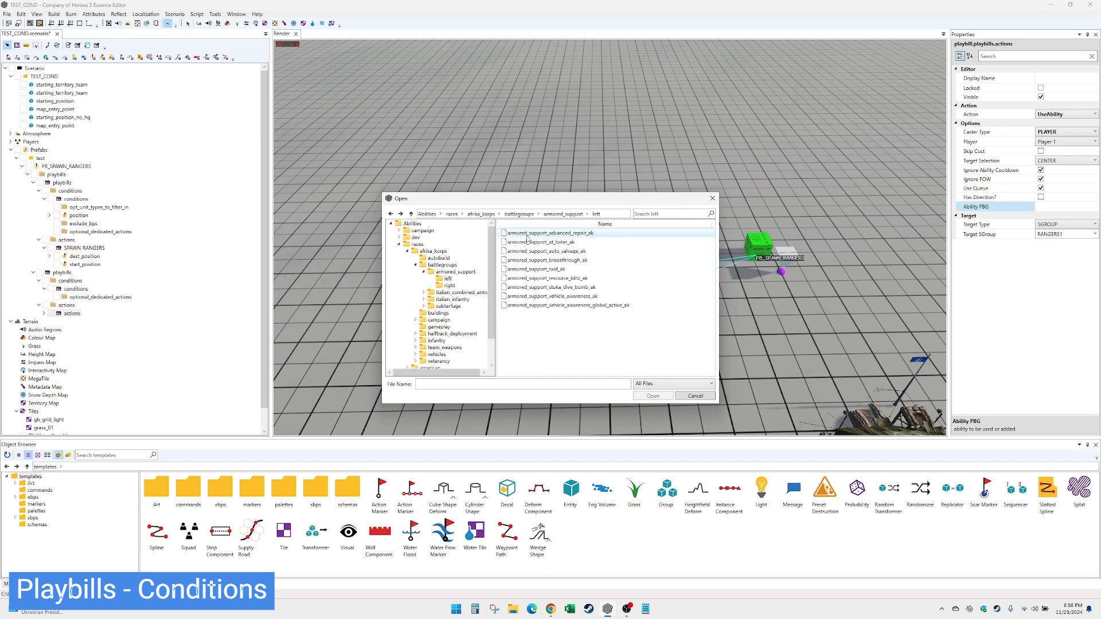
pyautogui.click(559, 215)
pyautogui.doubleClick(546, 243)
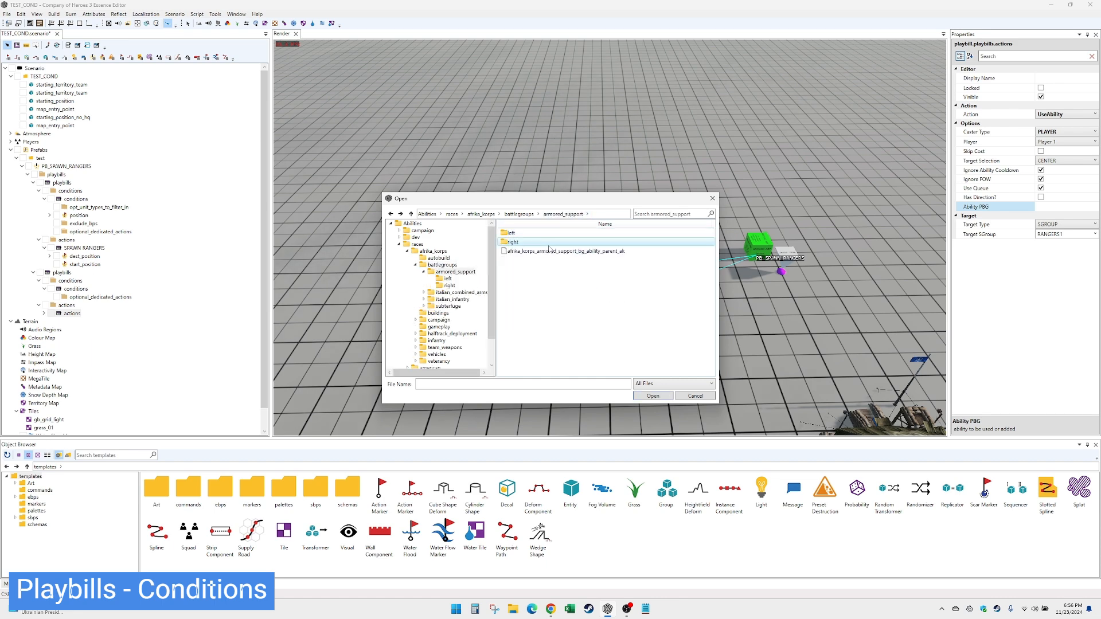
# - Examine the italian_combined_arms, italian_infantry and subterfuge battlegroup abilities for a suitable player ability
pyautogui.click(519, 215)
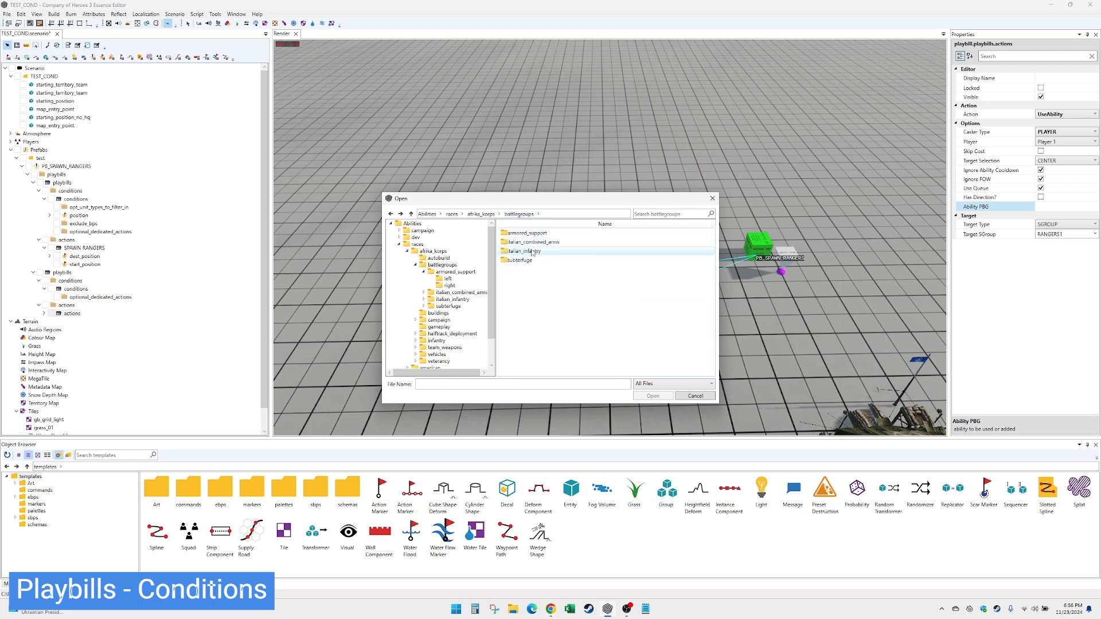
pyautogui.doubleClick(534, 242)
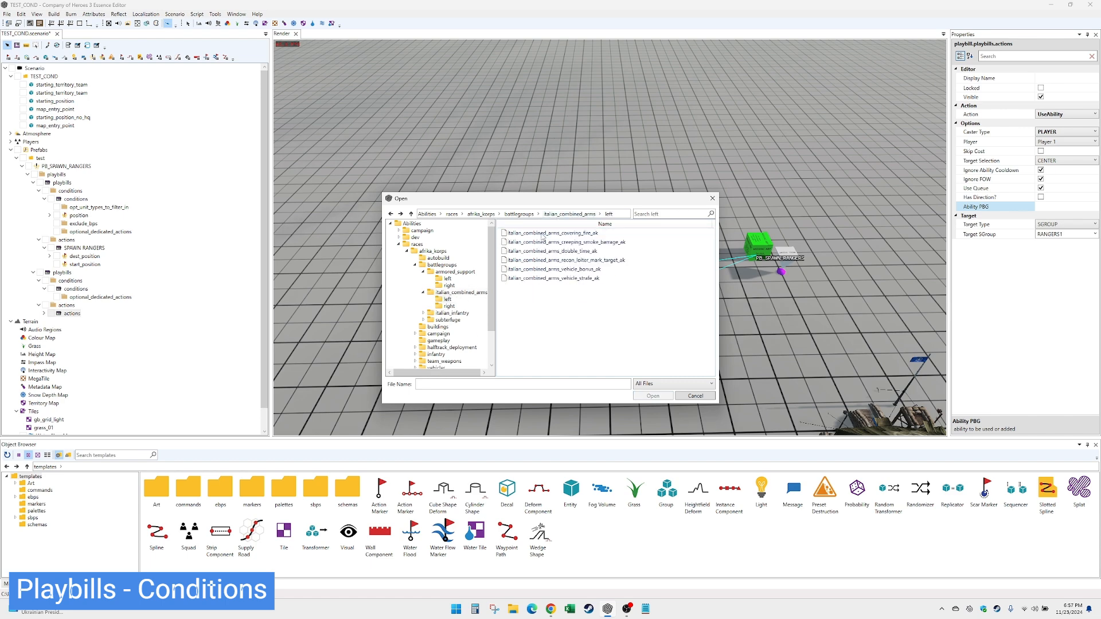
pyautogui.click(519, 214)
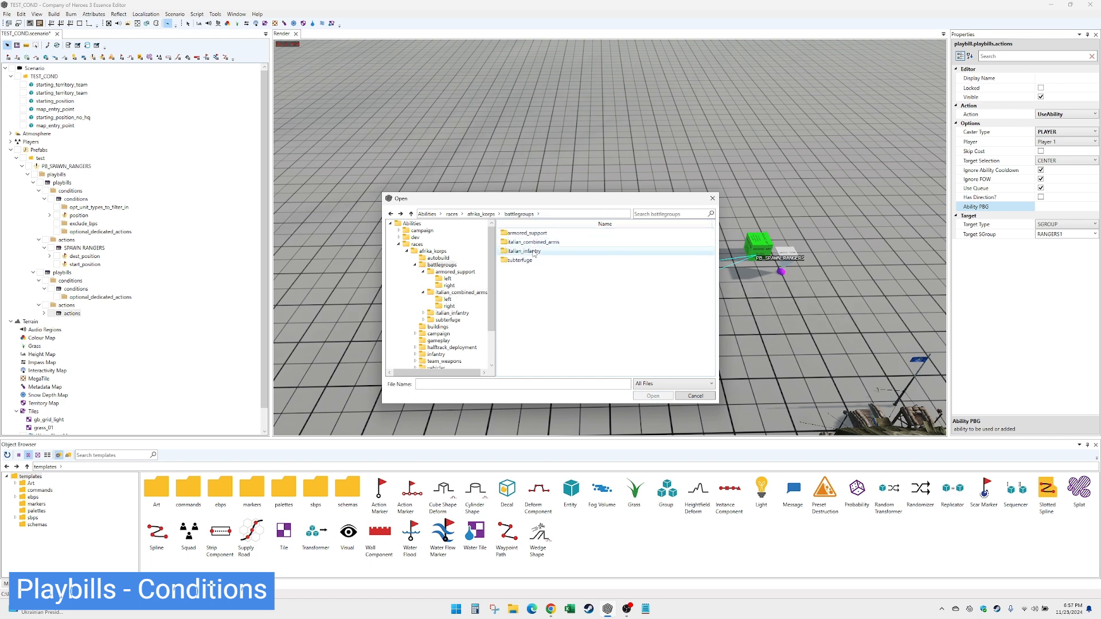
pyautogui.doubleClick(533, 253)
pyautogui.doubleClick(527, 234)
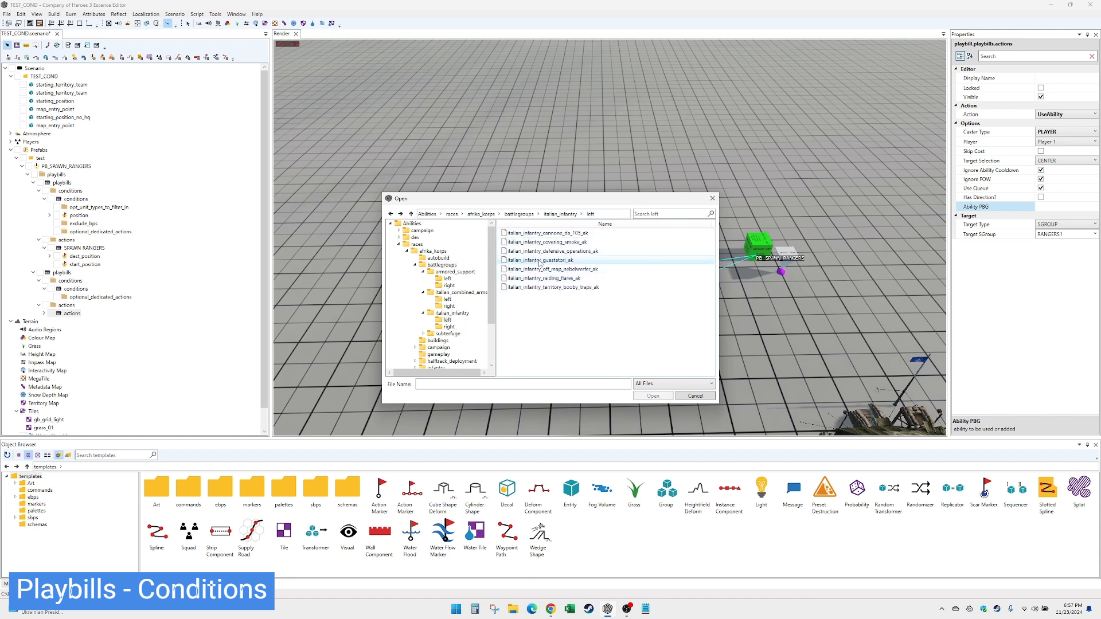
pyautogui.click(556, 214)
pyautogui.doubleClick(545, 242)
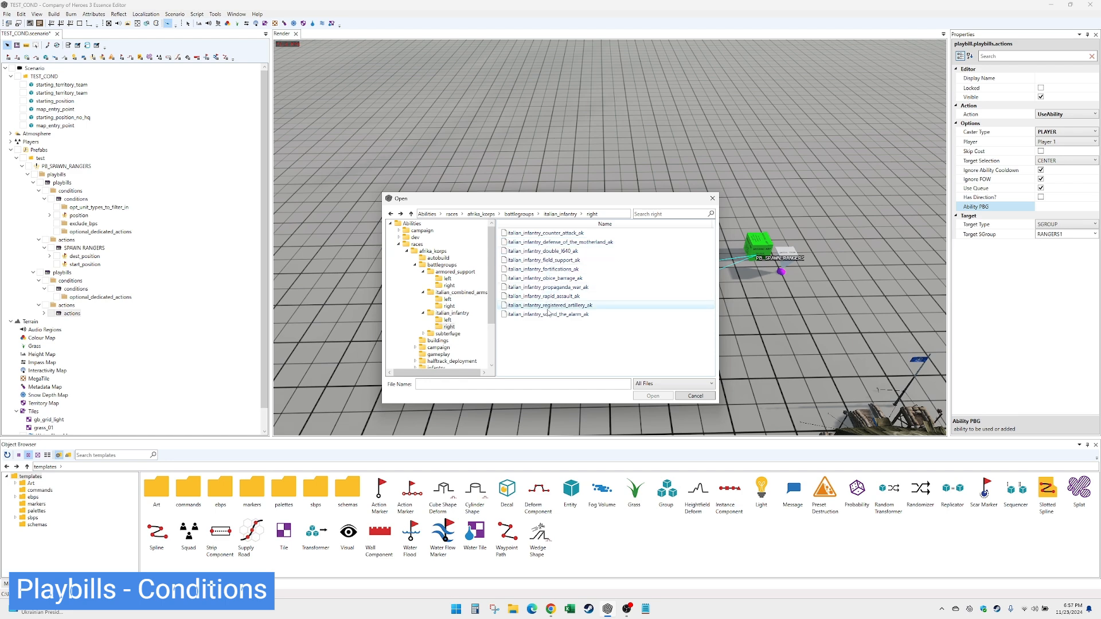
pyautogui.click(522, 215)
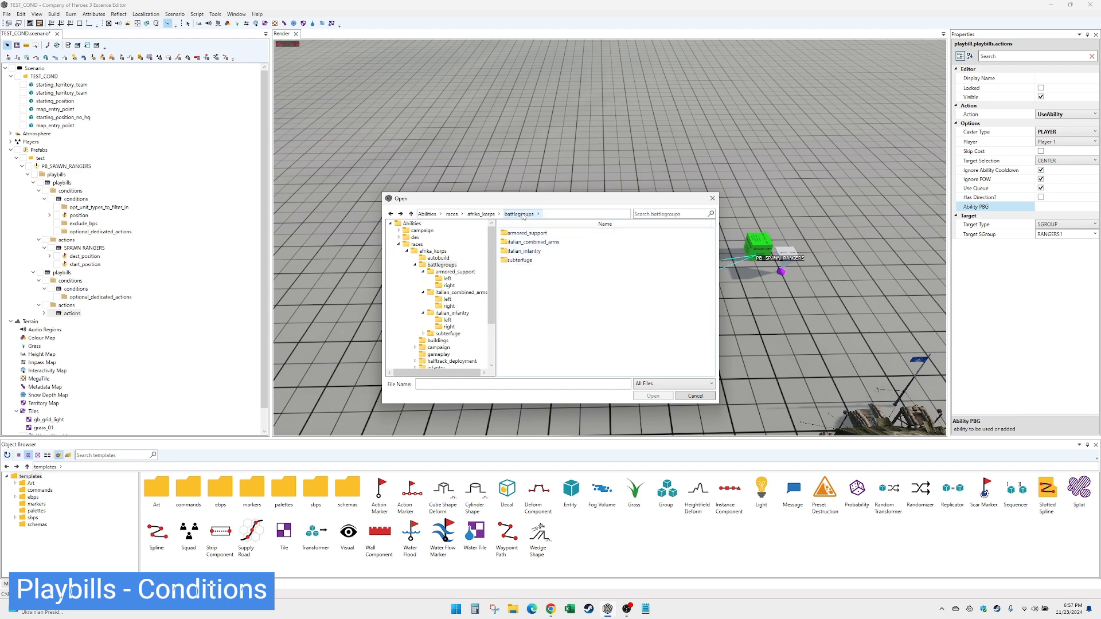
pyautogui.doubleClick(520, 260)
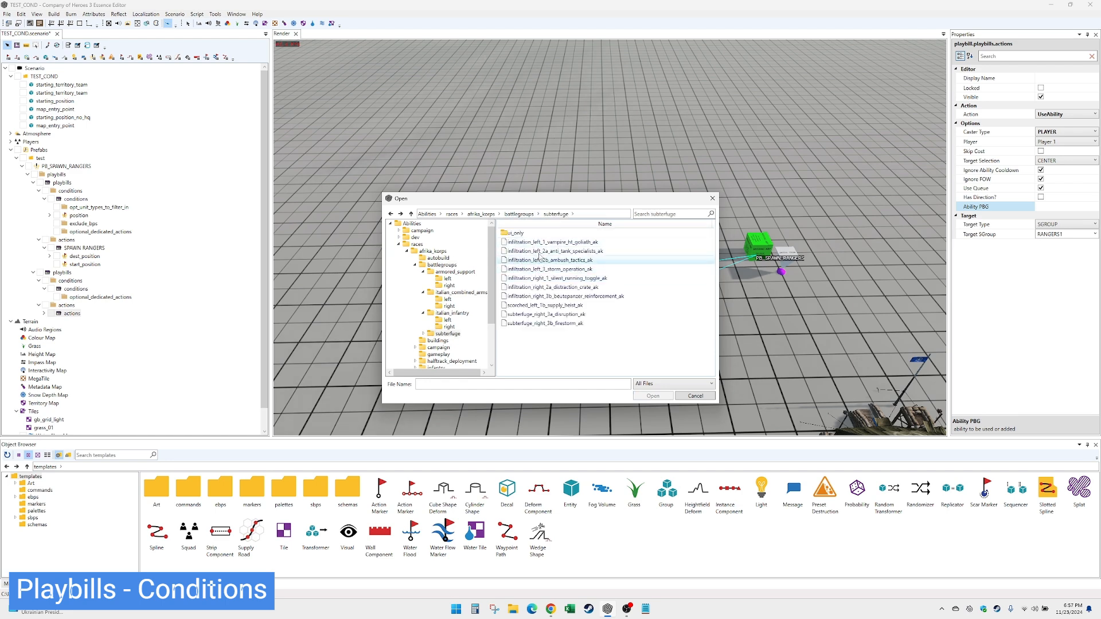
# - Set the UseAbility action's Ability PBG to armored_support_stuka_dive_bomb_ak from the armored_support left folder
pyautogui.click(519, 215)
pyautogui.doubleClick(531, 234)
pyautogui.doubleClick(532, 241)
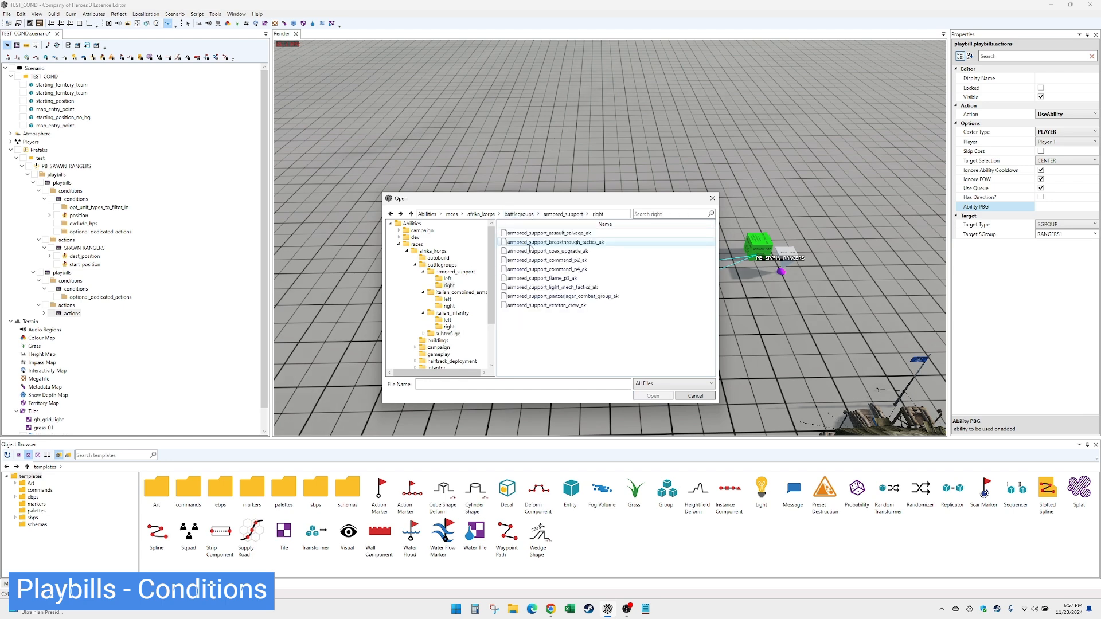
pyautogui.click(564, 214)
pyautogui.doubleClick(554, 234)
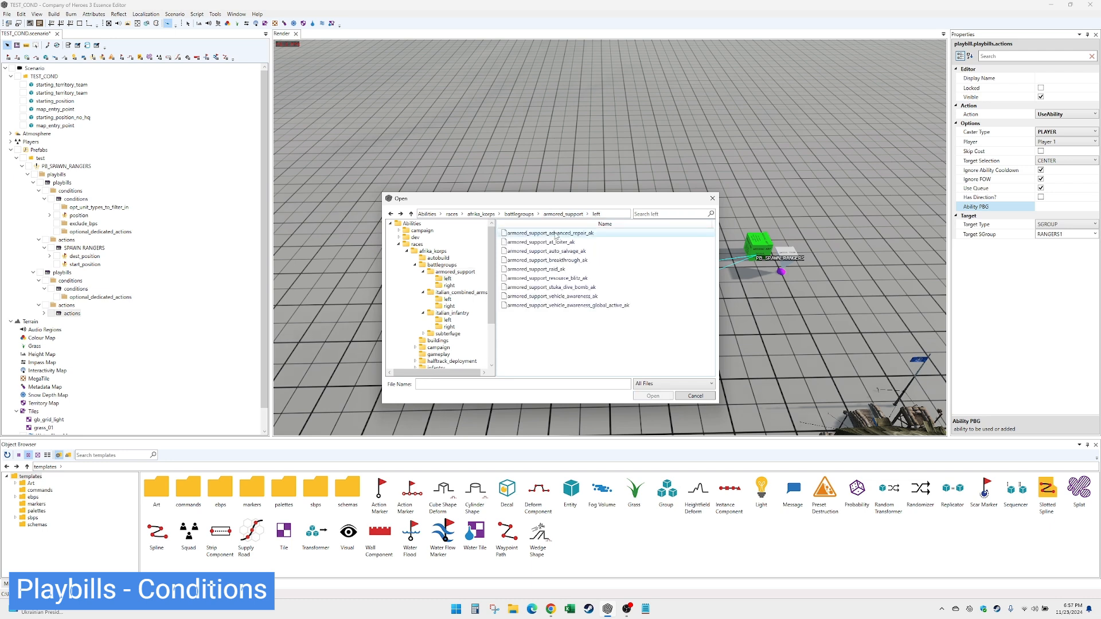
pyautogui.click(550, 288)
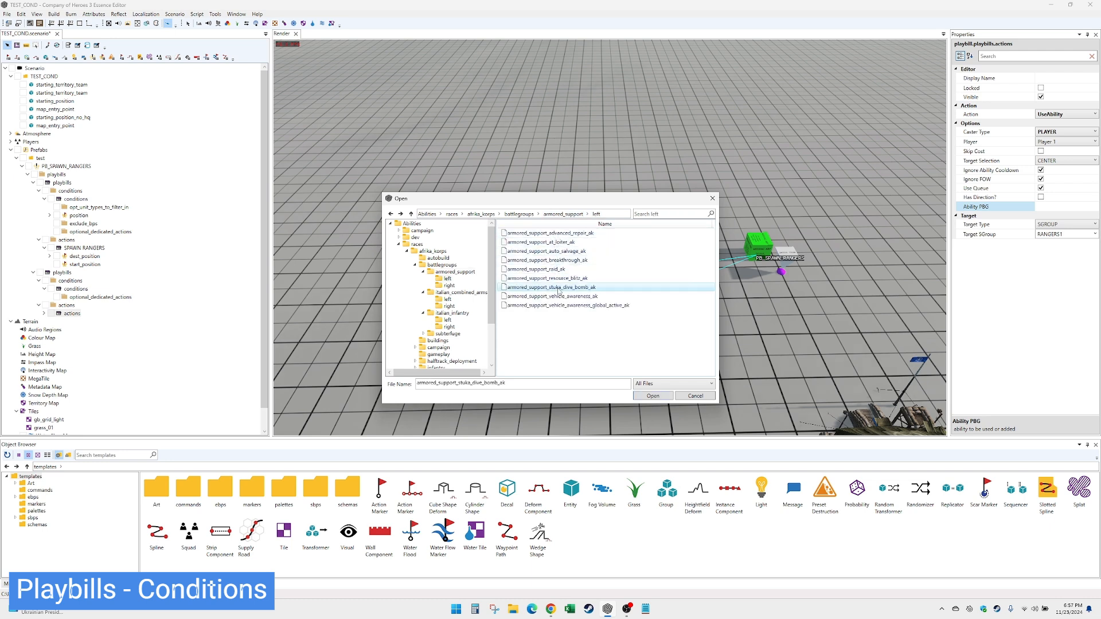
pyautogui.click(652, 396)
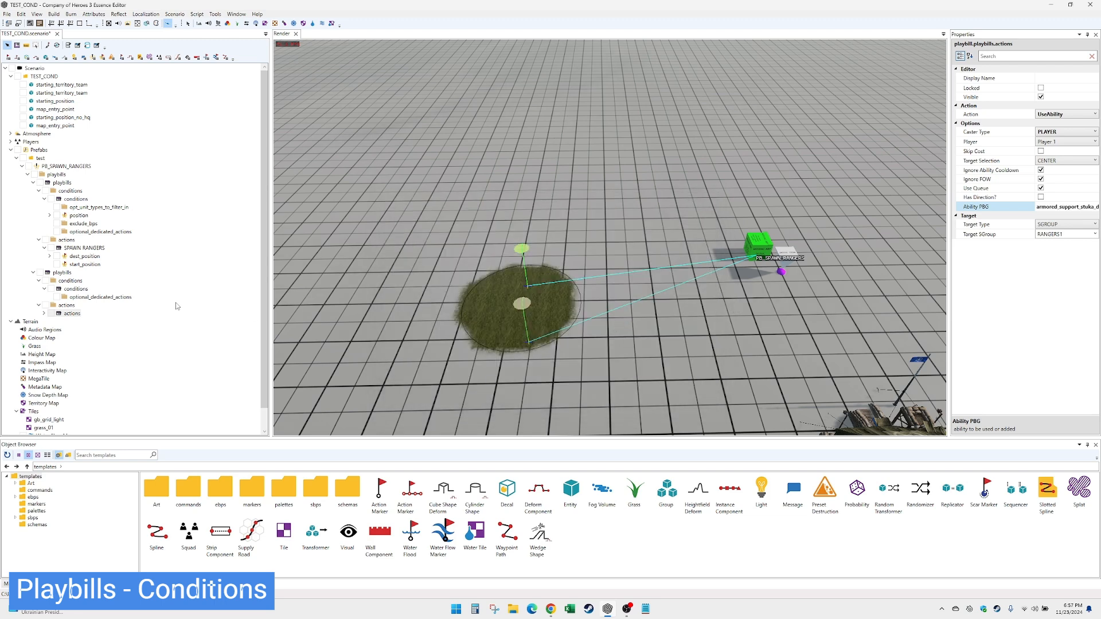
# - Review the second playbill's settings, its HealthPercentage condition and its UseAbility action
pyautogui.click(62, 273)
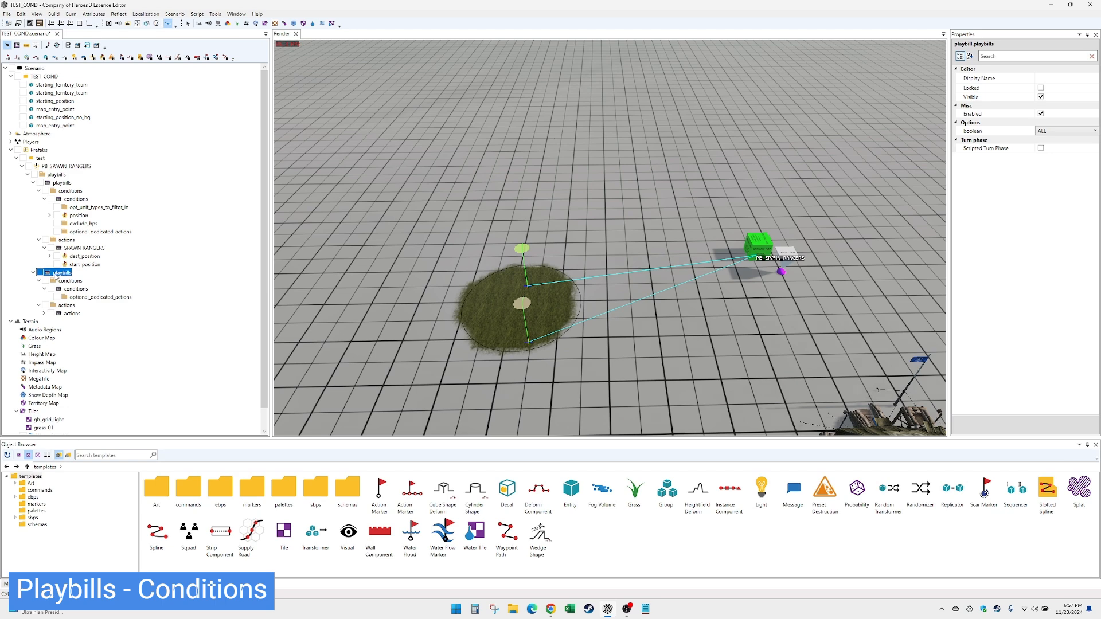
pyautogui.click(77, 290)
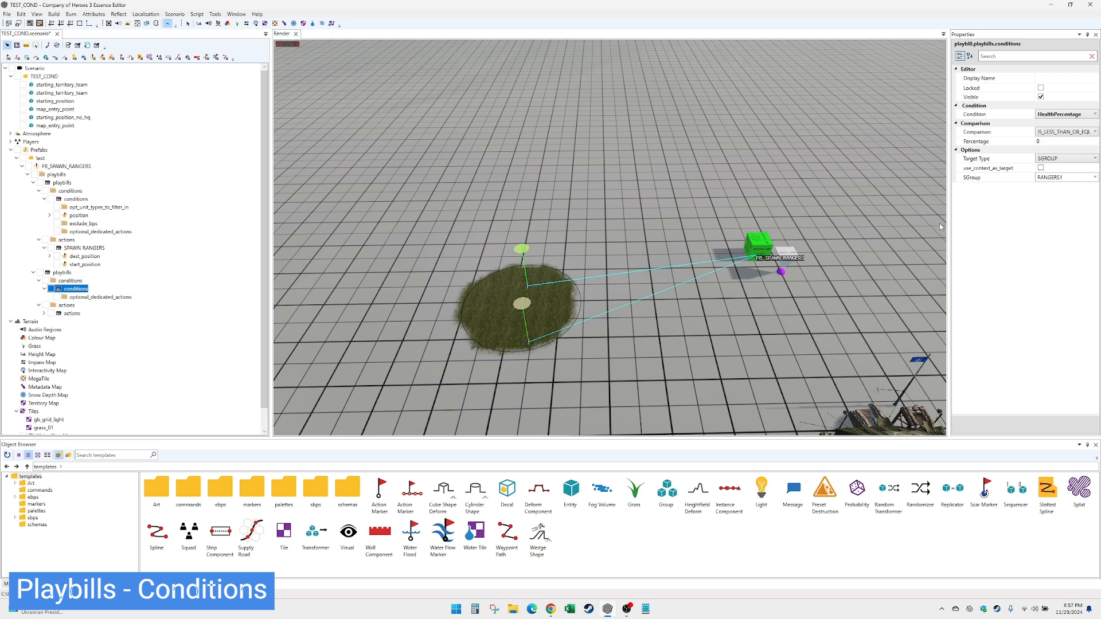
pyautogui.click(1044, 142)
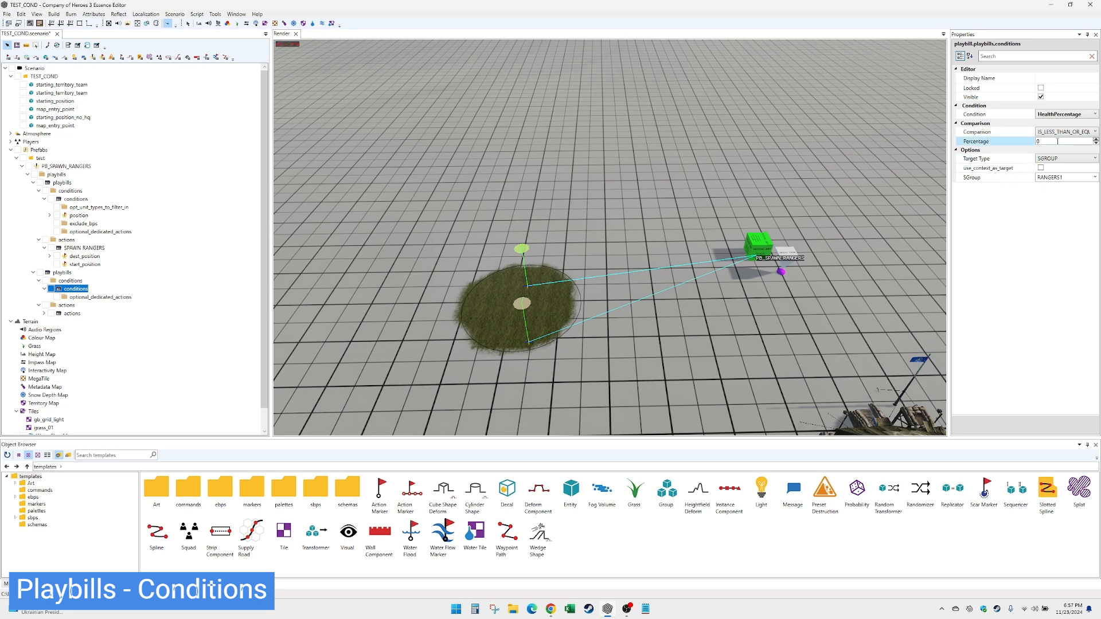
pyautogui.click(73, 314)
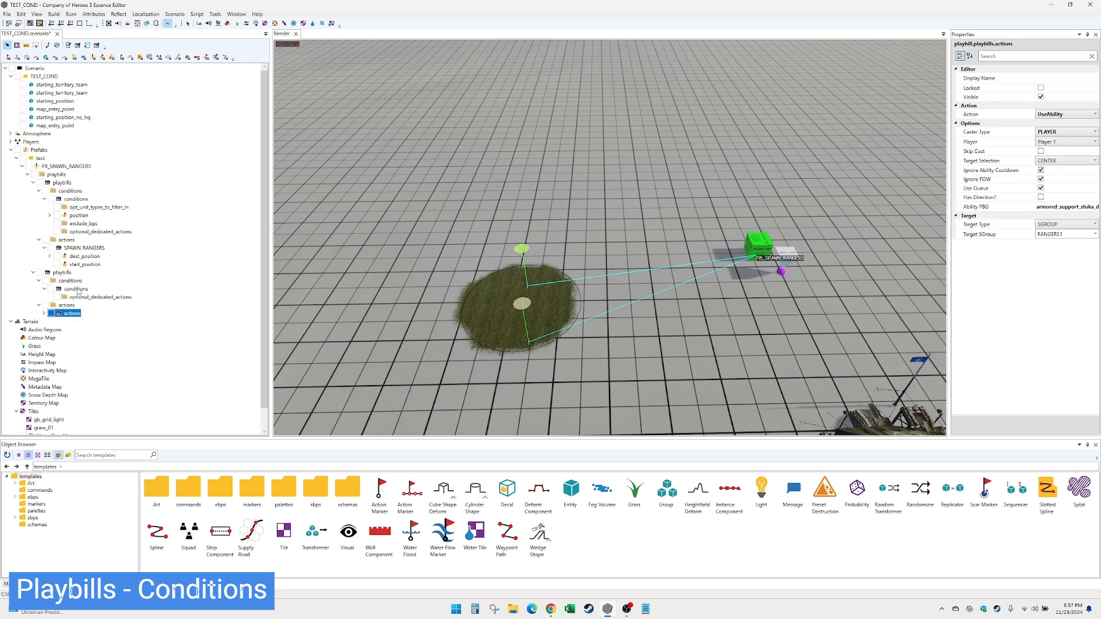
pyautogui.click(77, 290)
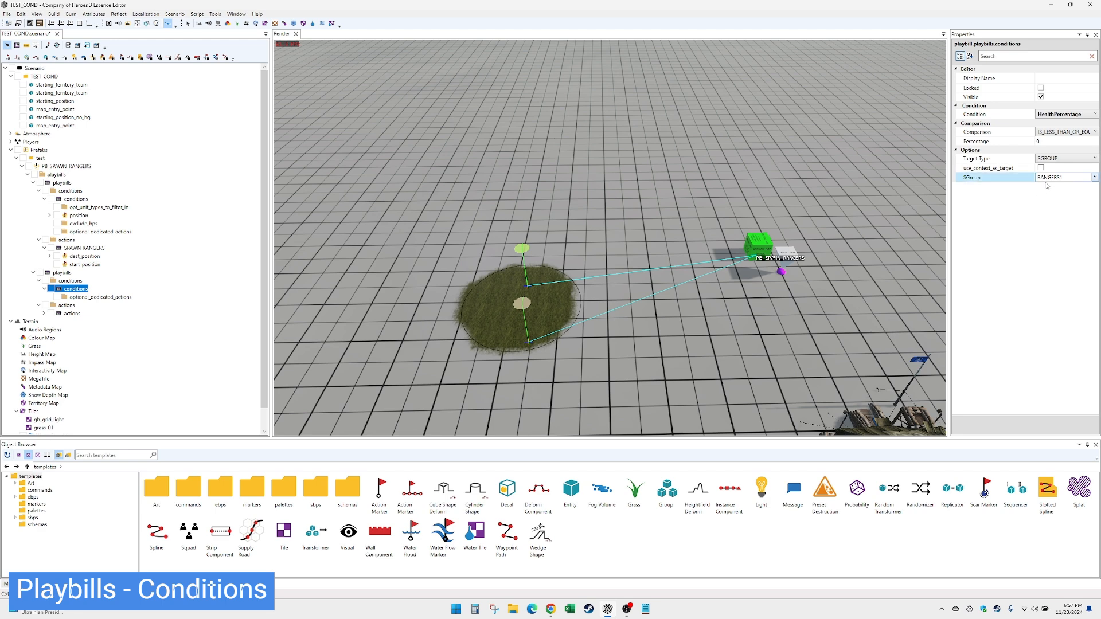
# - Change the second playbill's UseAbility target type to PLAYER
pyautogui.click(73, 314)
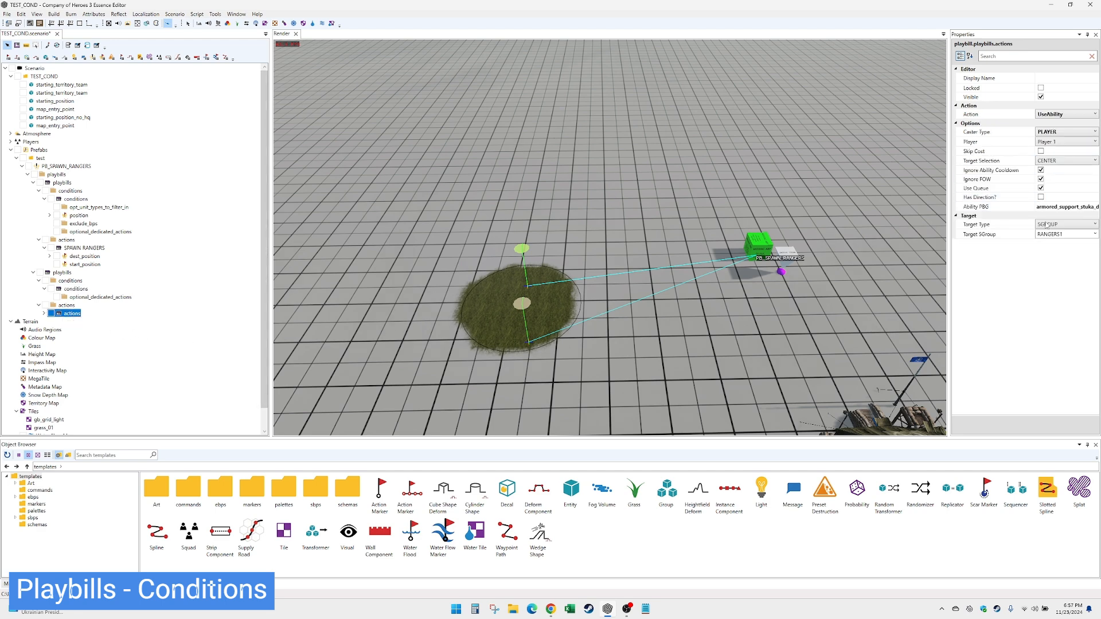
pyautogui.click(1073, 233)
pyautogui.click(1087, 225)
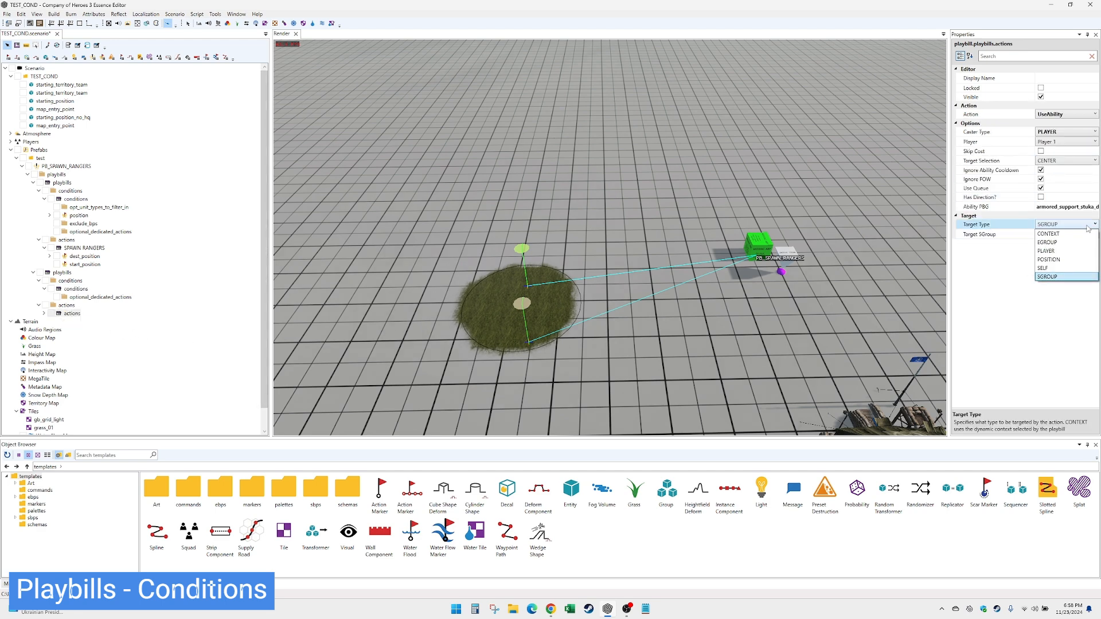
pyautogui.click(1071, 251)
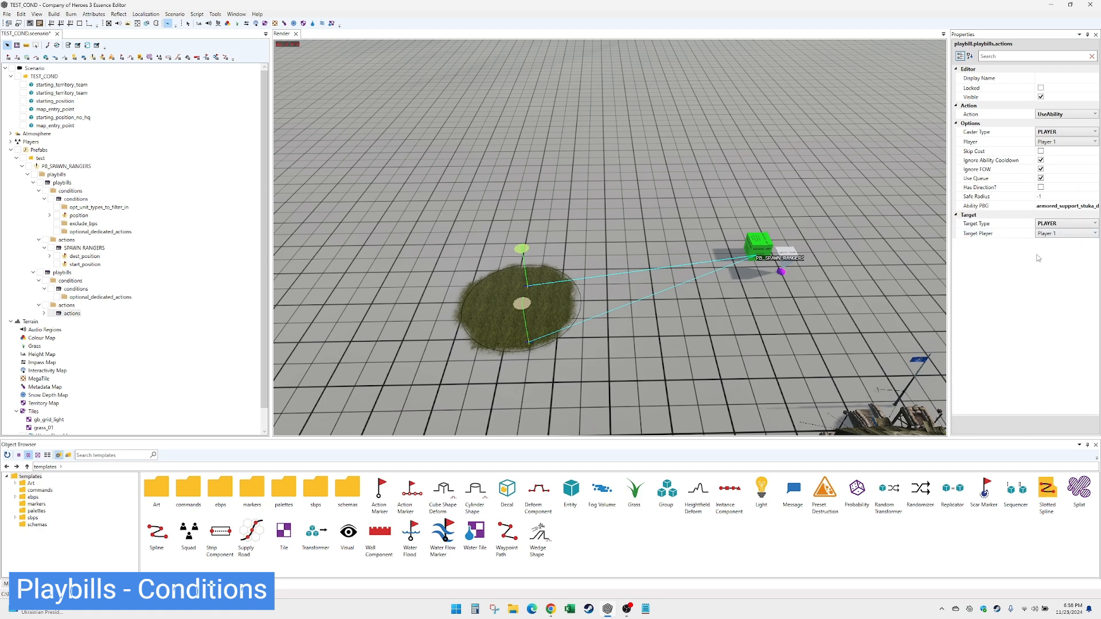
pyautogui.click(1063, 226)
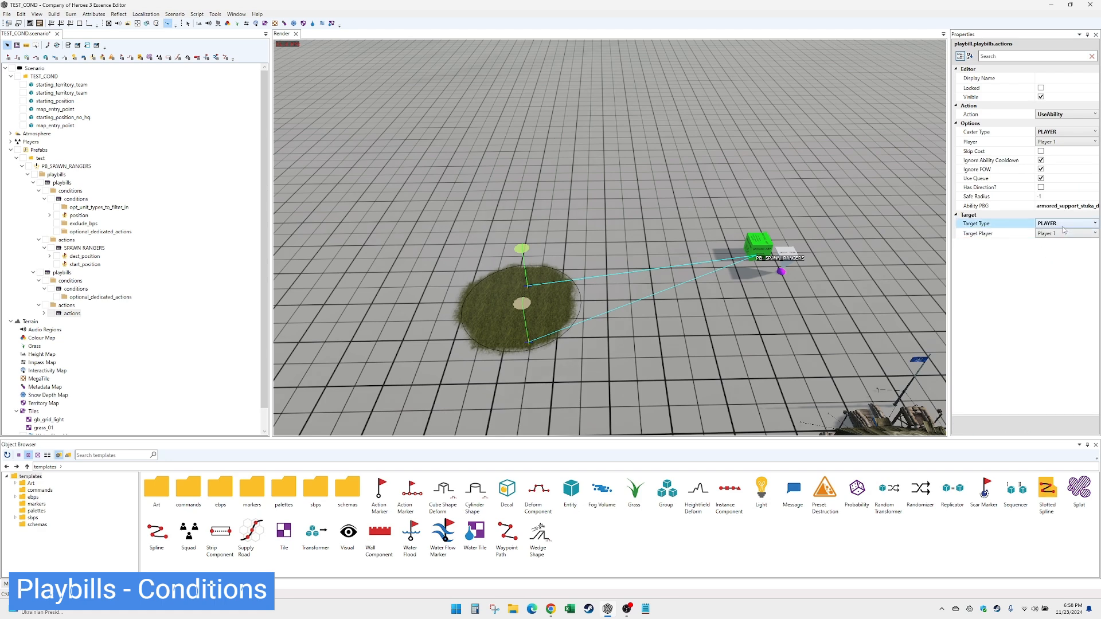
# - Expand the UseAbility action, enable Skip Cost and disable Use Queue
pyautogui.click(72, 314)
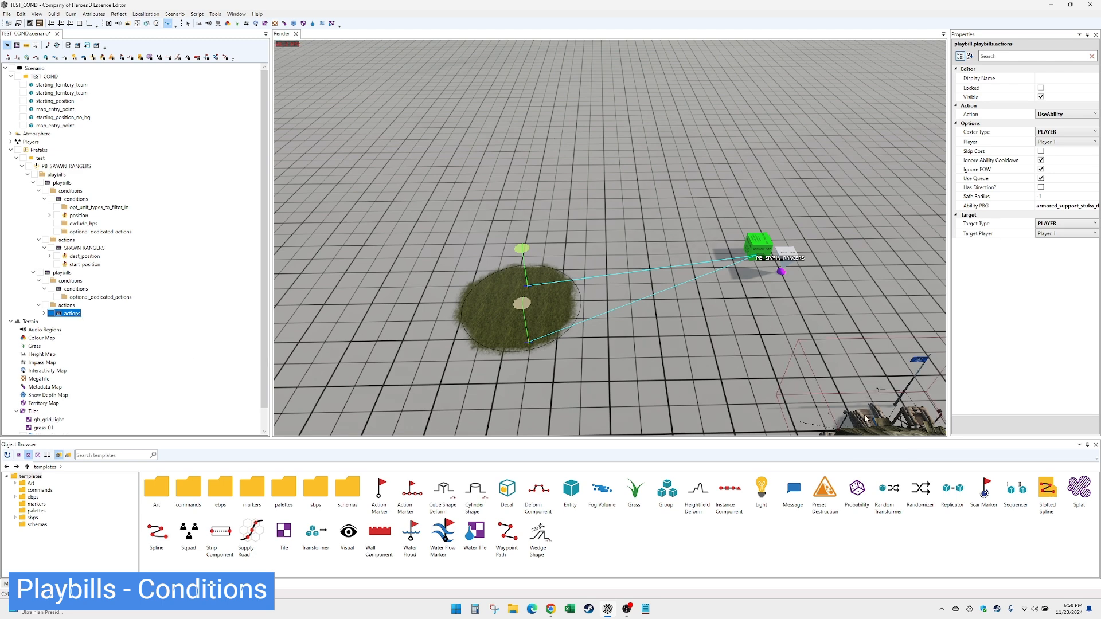
pyautogui.doubleClick(66, 315)
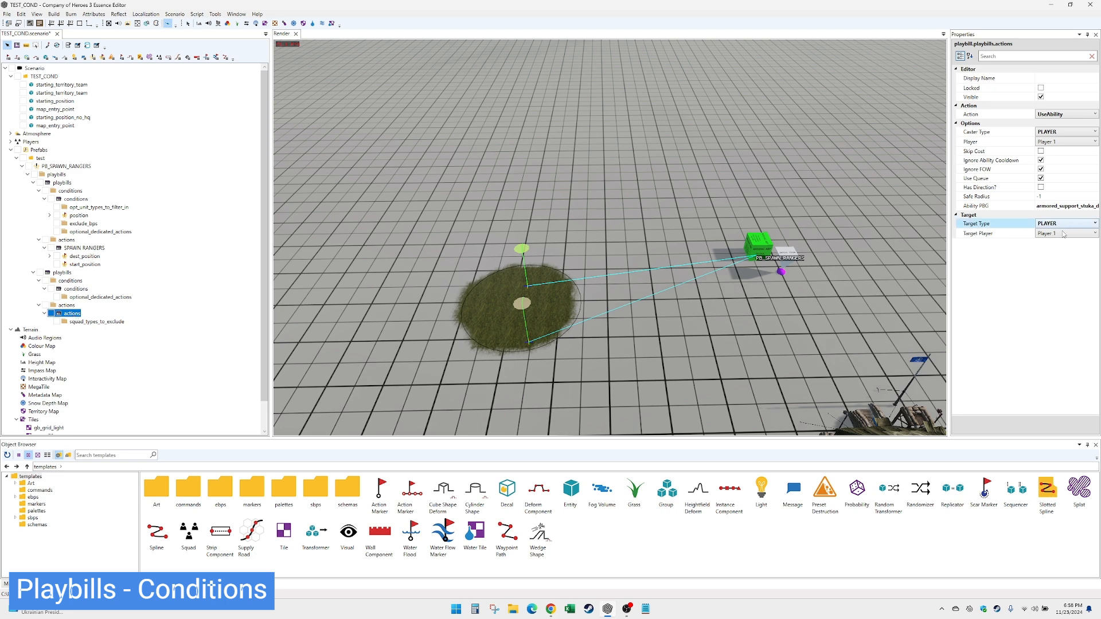
pyautogui.click(1041, 151)
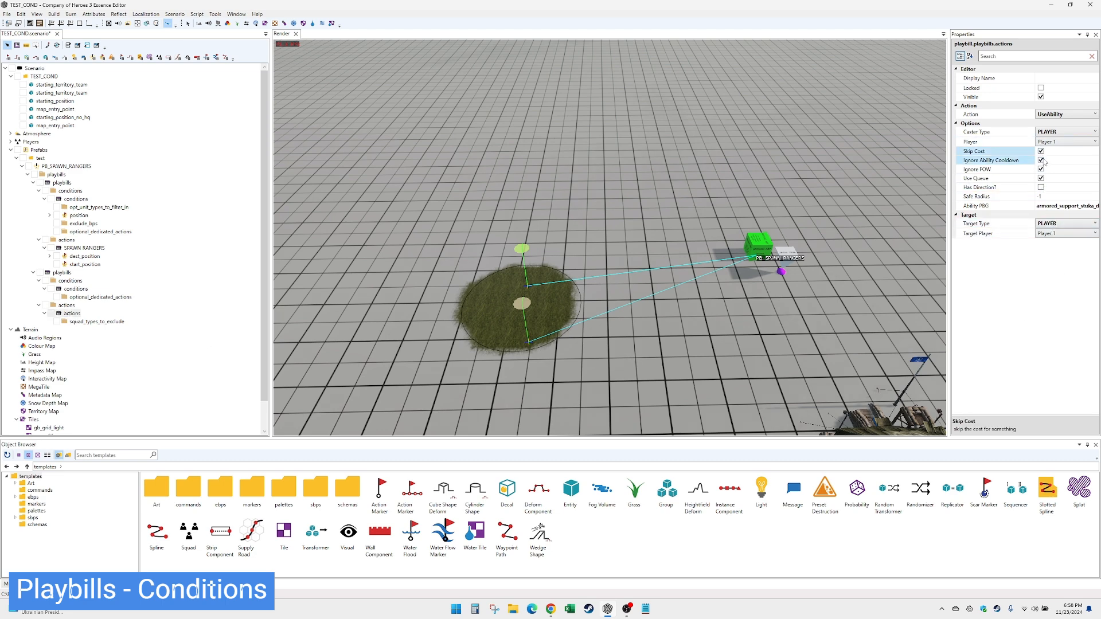
pyautogui.click(1041, 178)
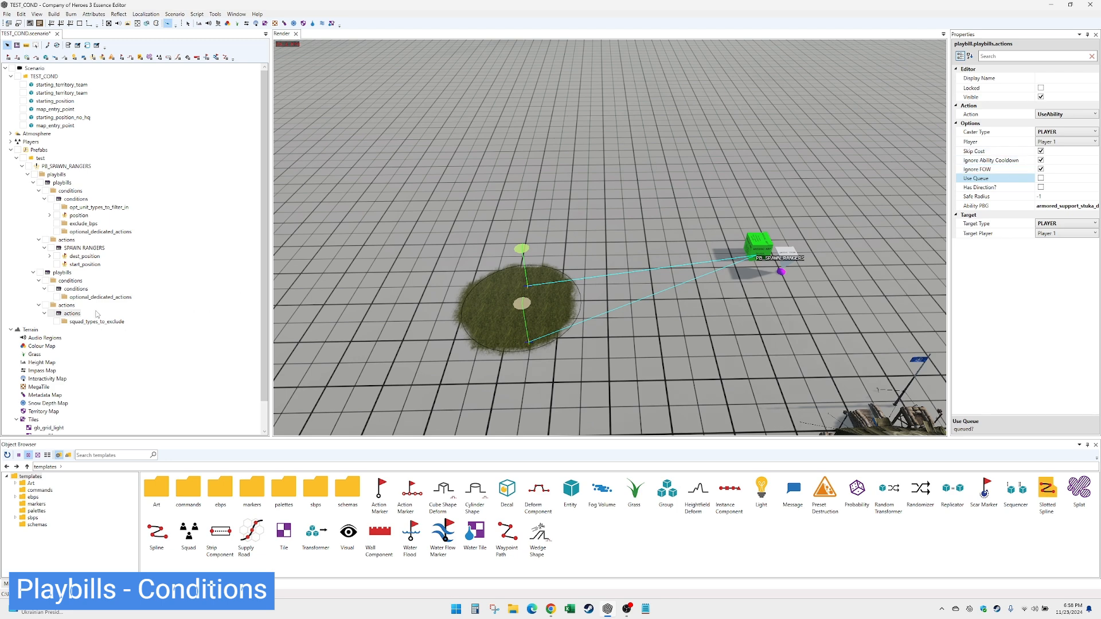
# - Add a second playbill prefab to the test layer and name it PB_RANGER_DEAD
pyautogui.click(62, 274)
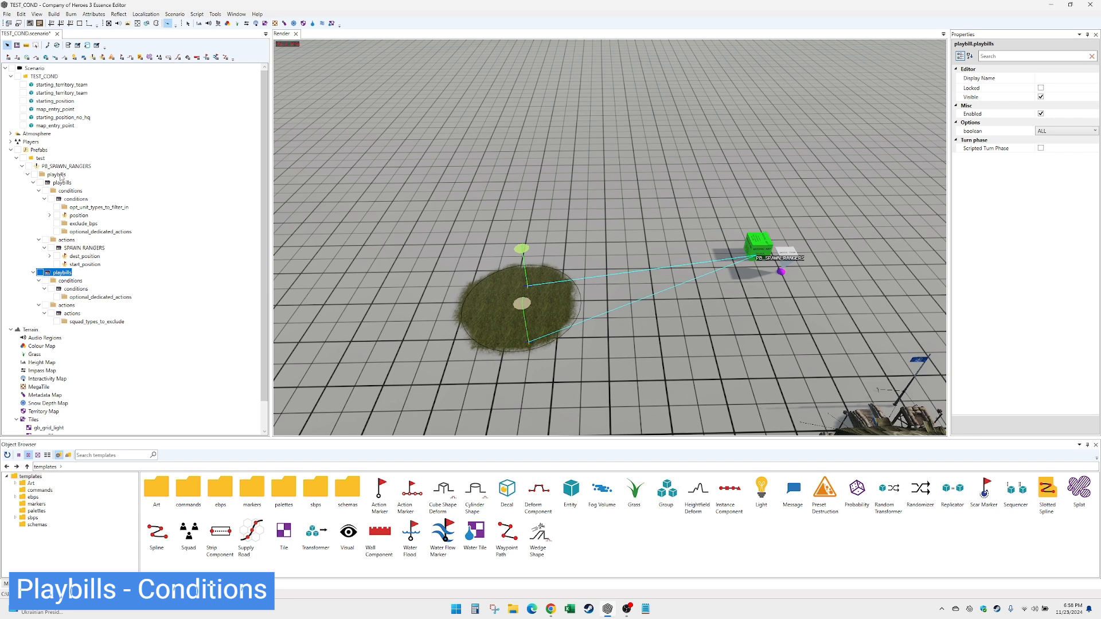
pyautogui.rightClick(41, 159)
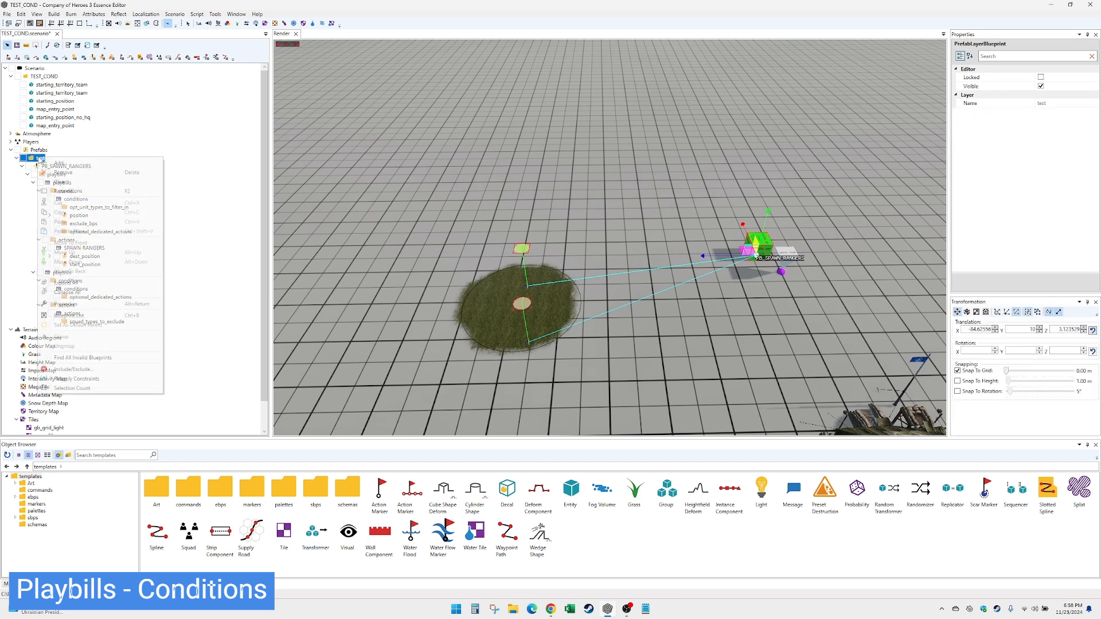
pyautogui.click(54, 165)
pyautogui.doubleClick(459, 316)
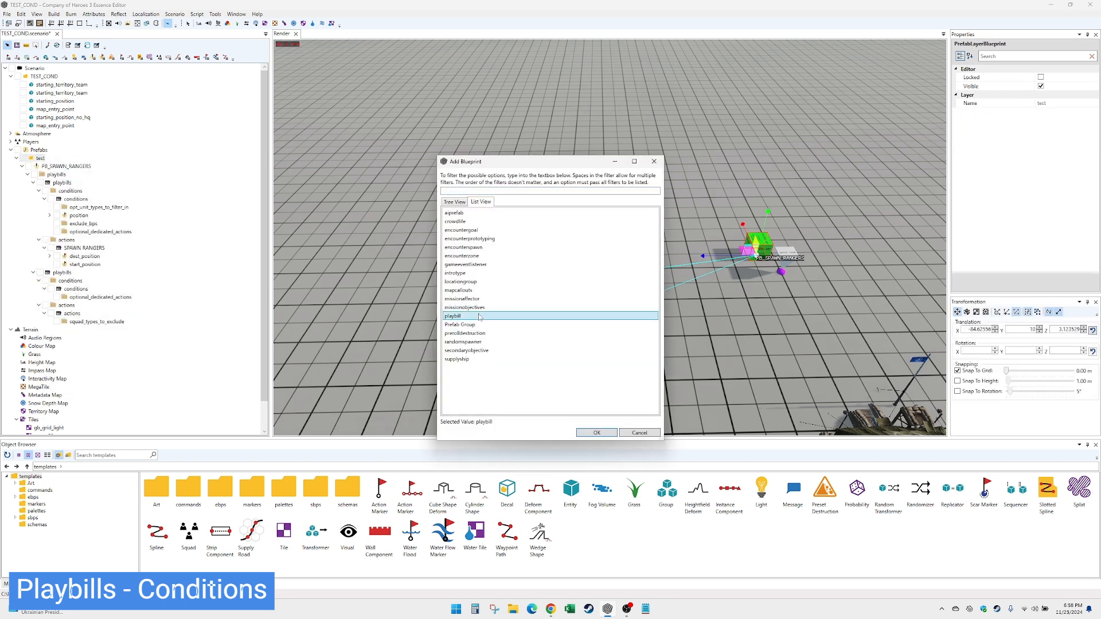
pyautogui.click(1058, 186)
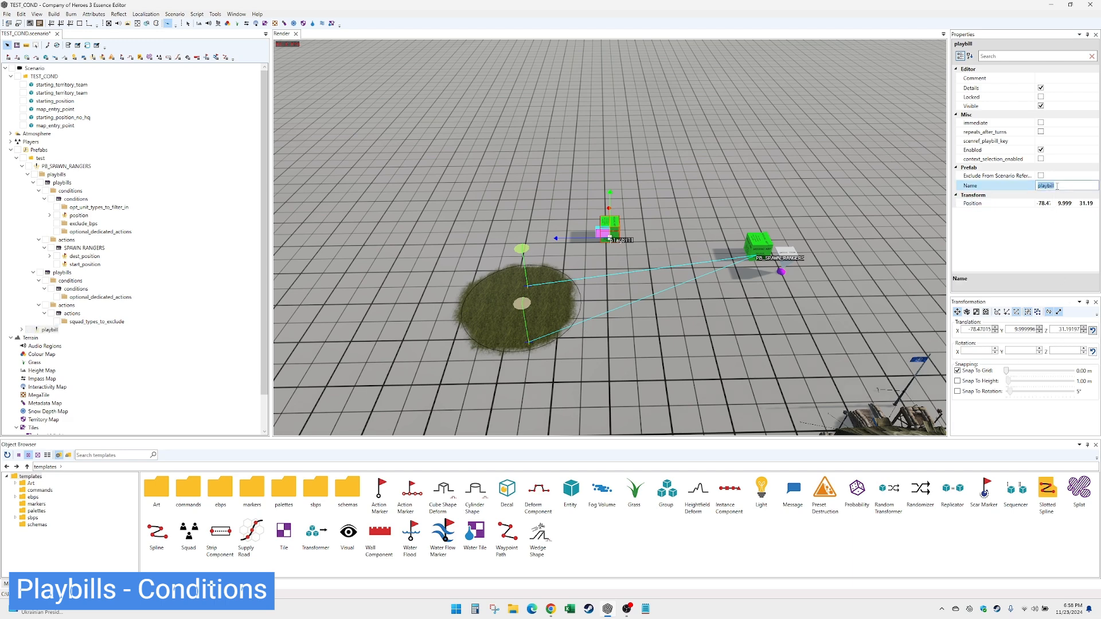
pyautogui.write('PB_RANGER_DEAD')
pyautogui.press('Return')
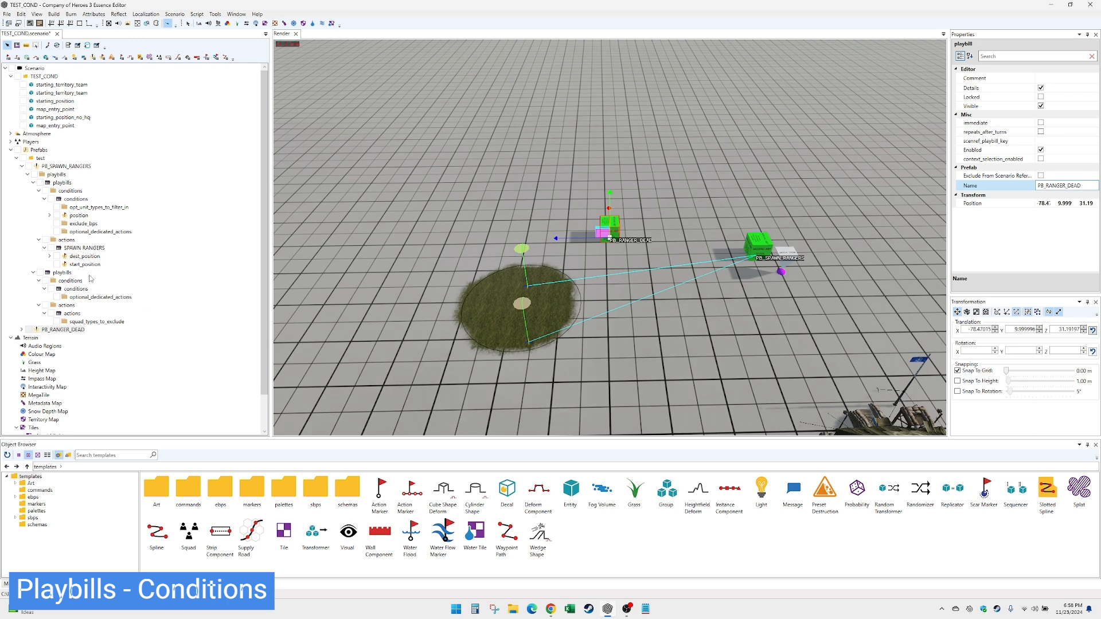
# - Add a playbill entry to the playbills array of the PB_RANGER_DEAD prefab
pyautogui.click(22, 330)
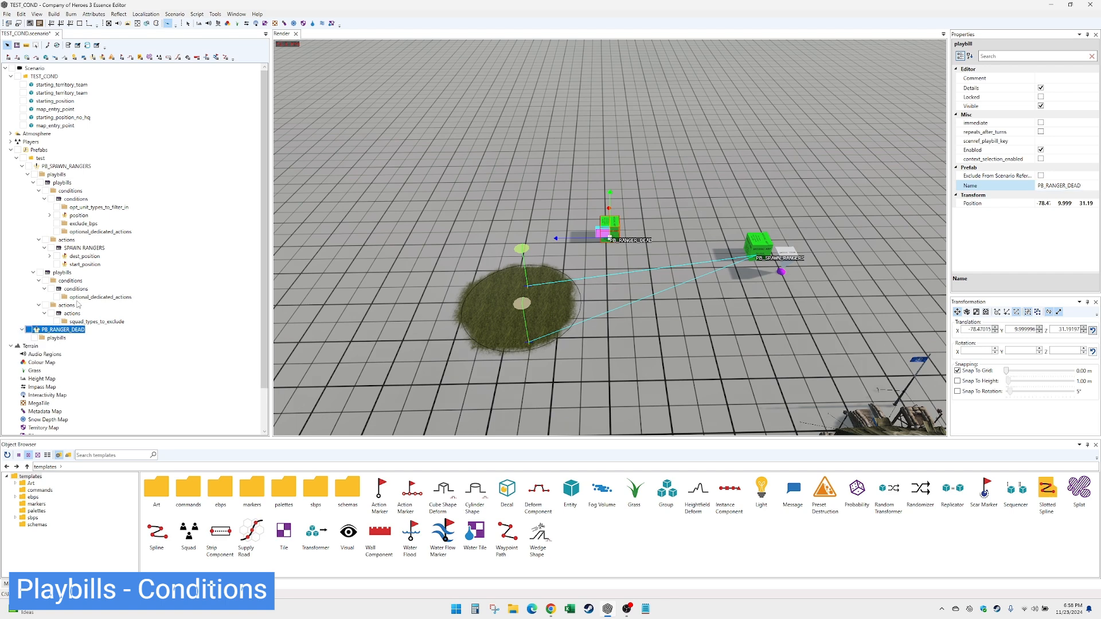
pyautogui.click(57, 340)
pyautogui.rightClick(59, 343)
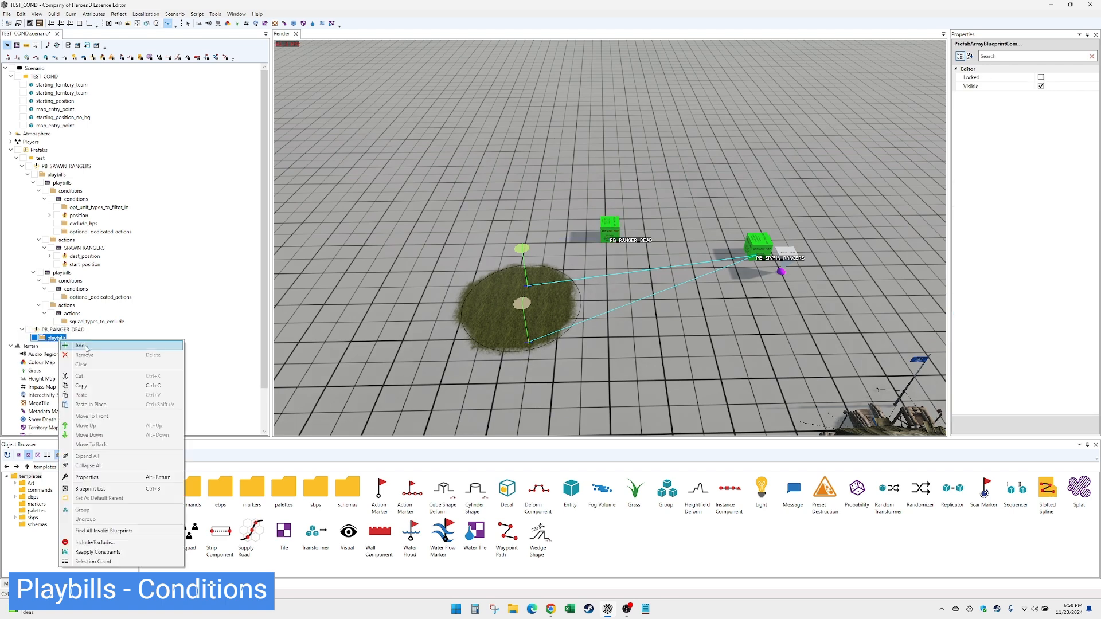
pyautogui.click(69, 347)
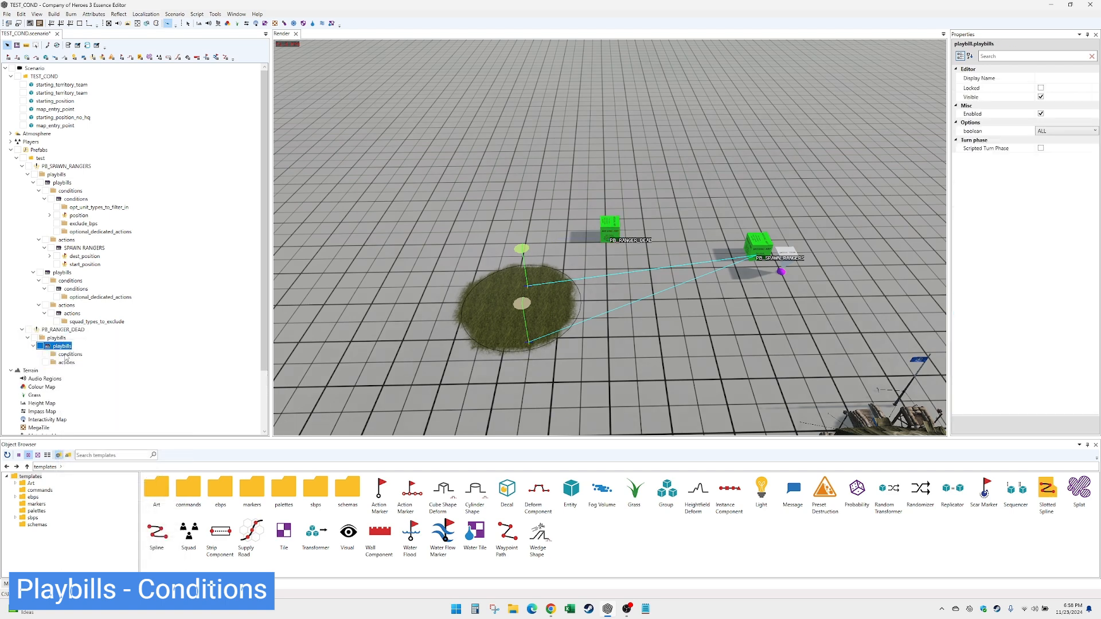
# - Move the HealthPercentage condition and UseAbility action from PB_SPAWN_RANGERS' second playbill into PB_RANGER_DEAD's playbill, and delete the emptied playbill
pyautogui.click(75, 289)
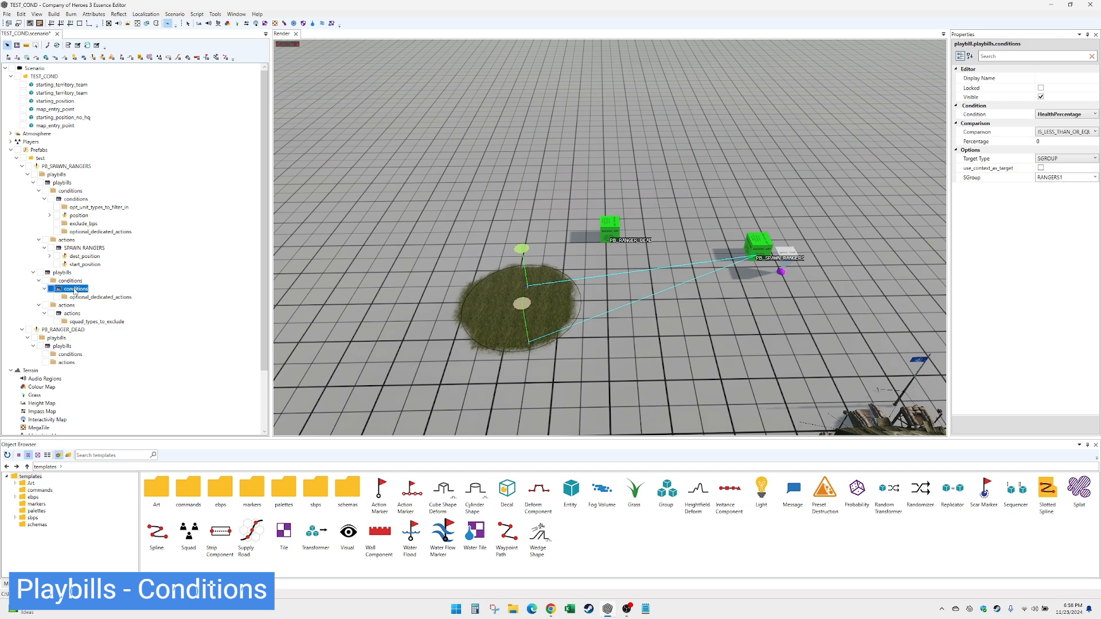
pyautogui.moveTo(75, 289); pyautogui.dragTo(70, 355)
pyautogui.moveTo(77, 299); pyautogui.dragTo(66, 362)
pyautogui.click(72, 347)
pyautogui.click(78, 330)
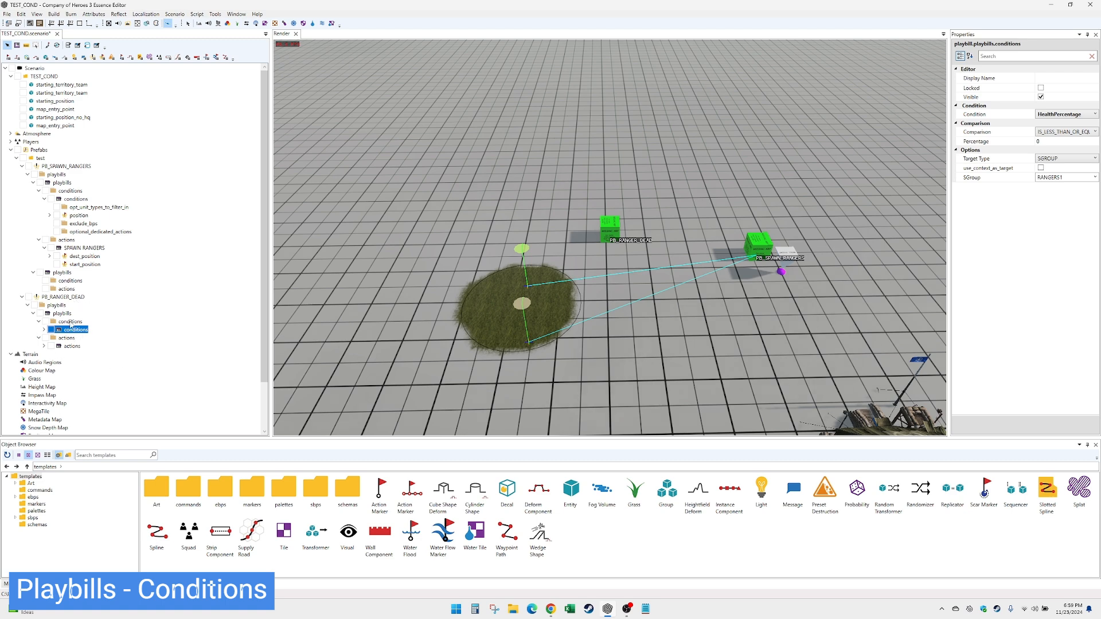
pyautogui.click(64, 274)
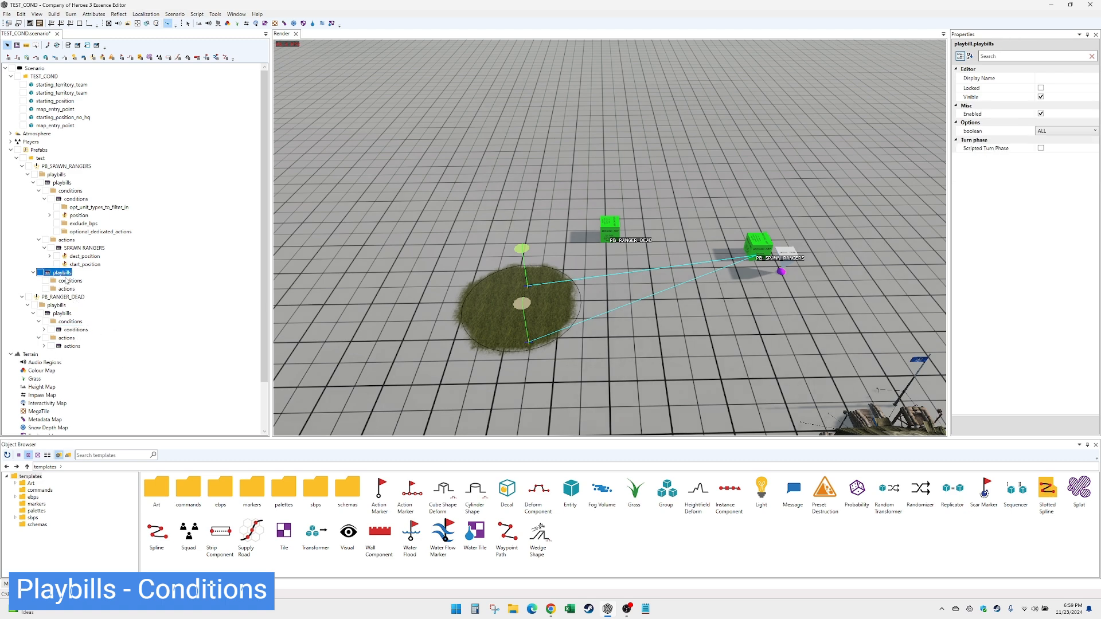
pyautogui.press('Delete')
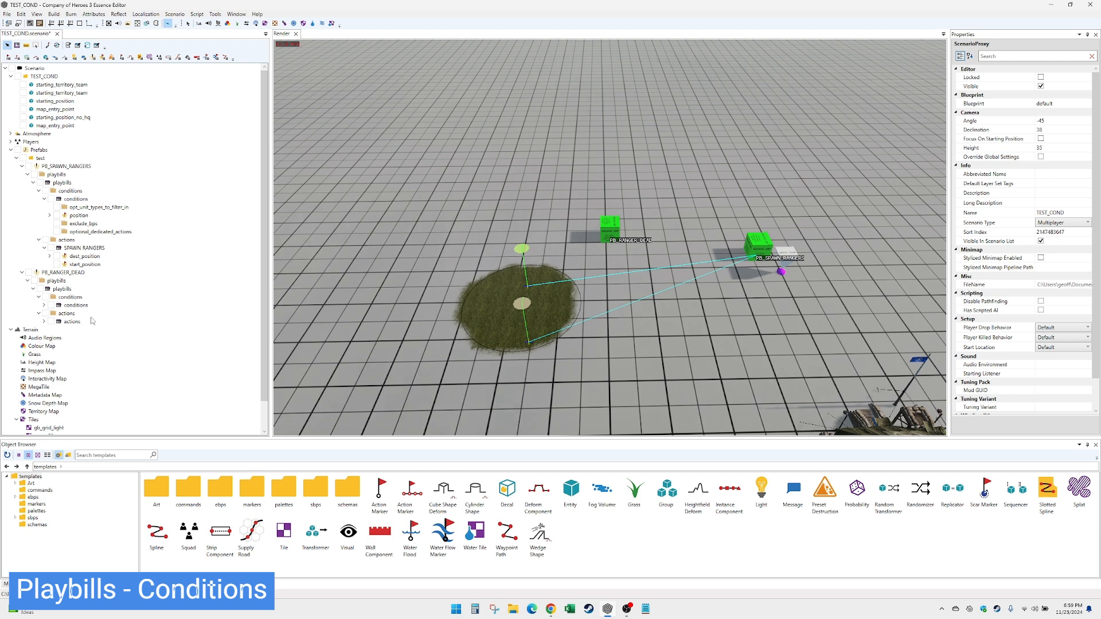
# - Set the display names in PB_RANGER_DEAD to IF RANGER1 IS DEAD for the condition and USE ABILITY DIVE BOMB P1 for the action
pyautogui.click(78, 305)
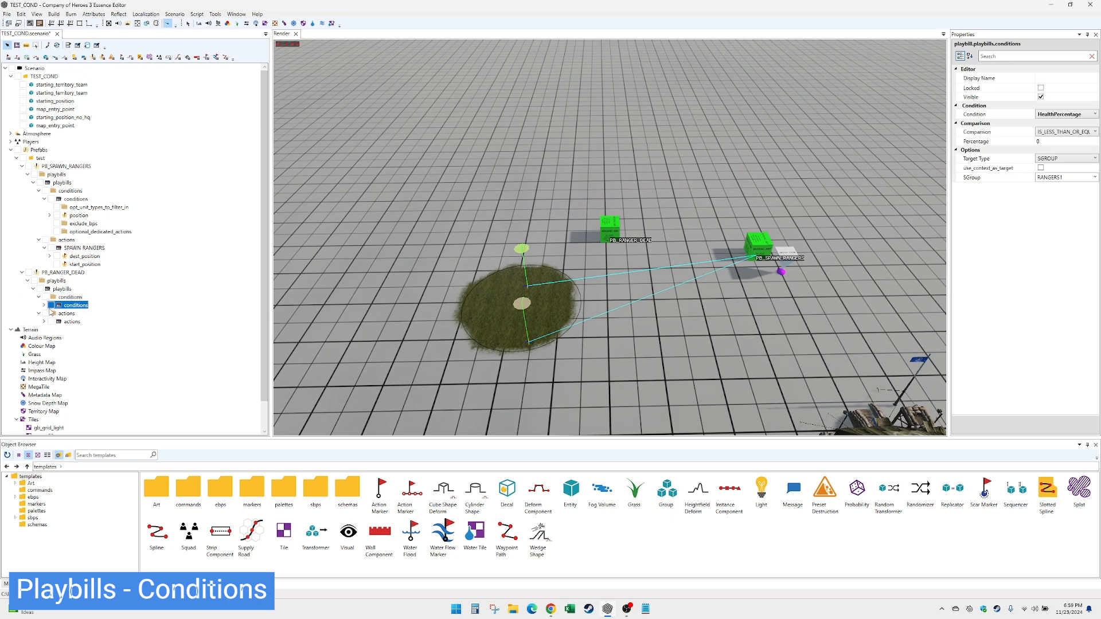
pyautogui.click(1058, 78)
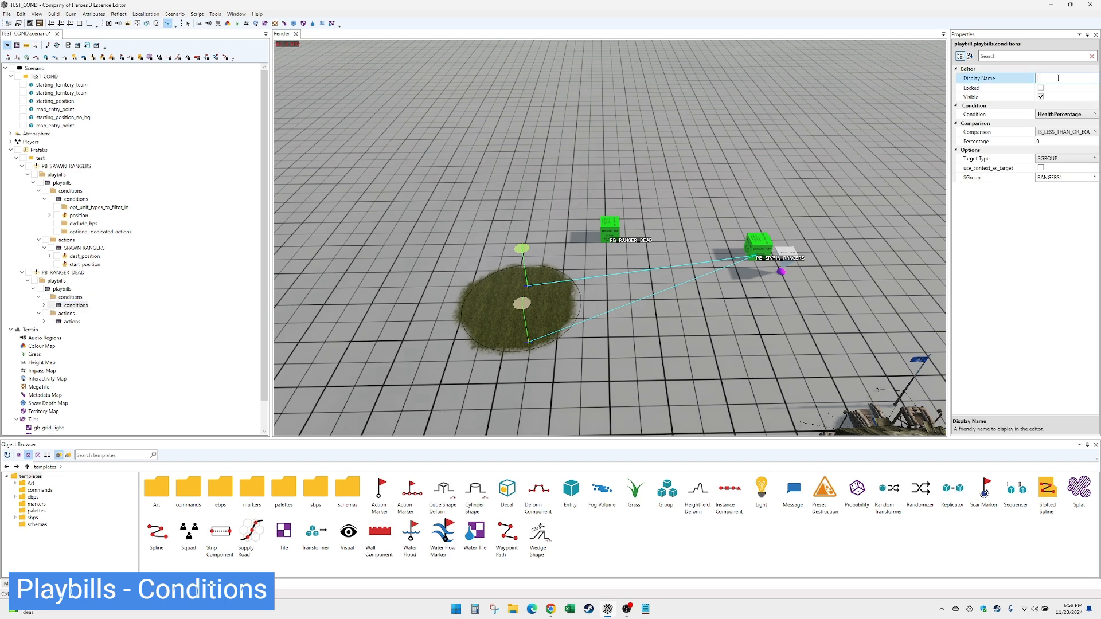
pyautogui.write('IF RANGER1 IS DEAD')
pyautogui.click(71, 322)
pyautogui.click(1058, 78)
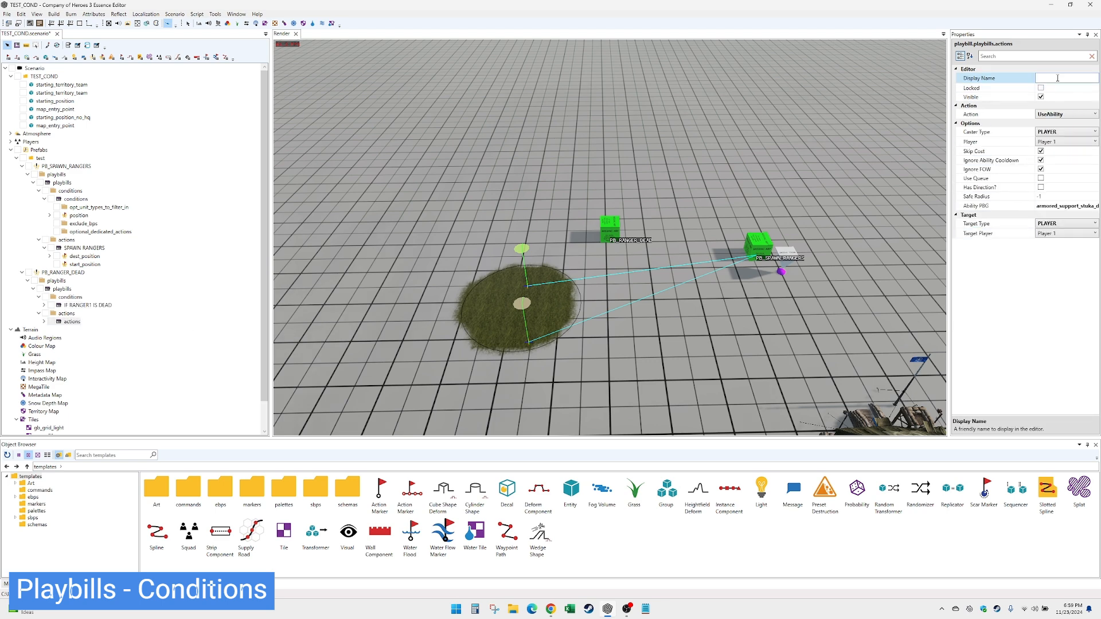
pyautogui.write('USE ABILITY DIVE BOMB P1')
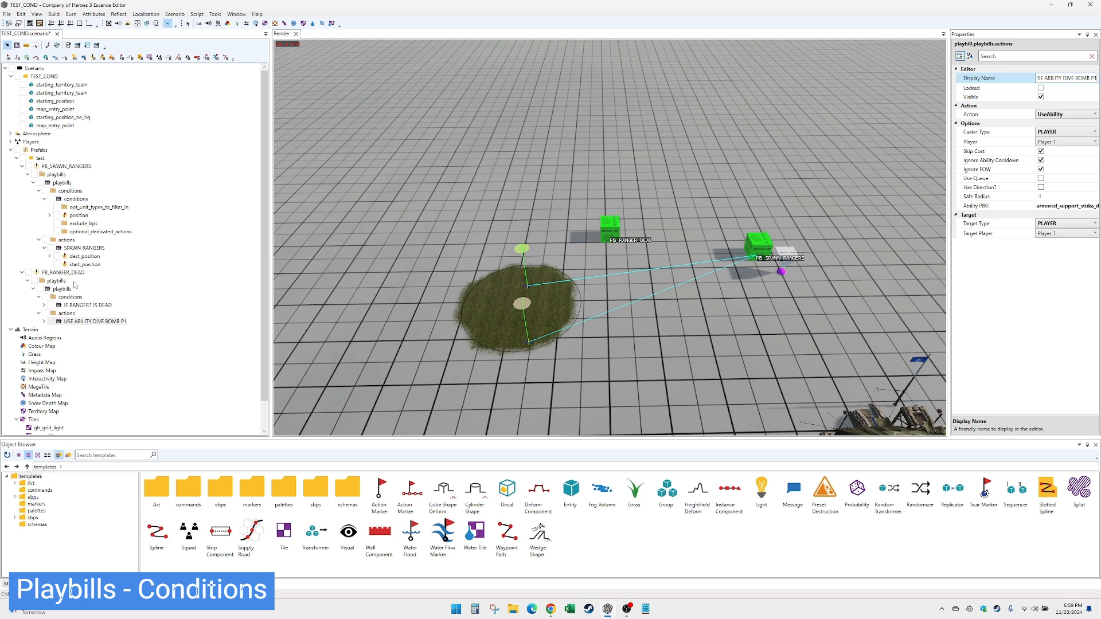
# - Review the PB_RANGER_DEAD prefab's settings, the SPAWN RANGERS action and the IF RANGER1 IS DEAD condition
pyautogui.click(71, 275)
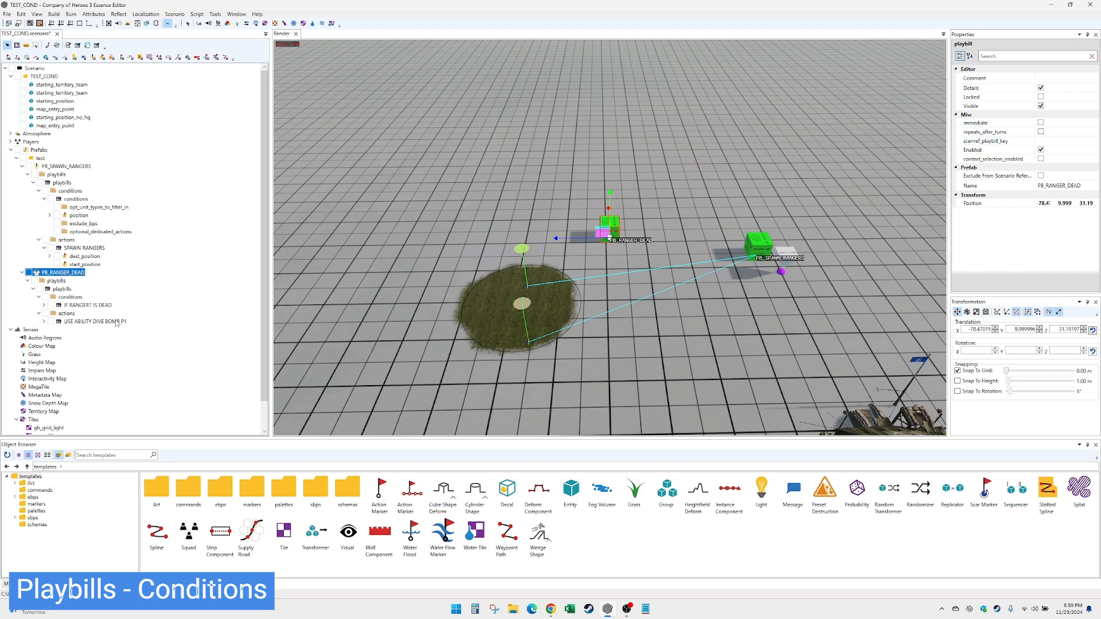
pyautogui.click(101, 249)
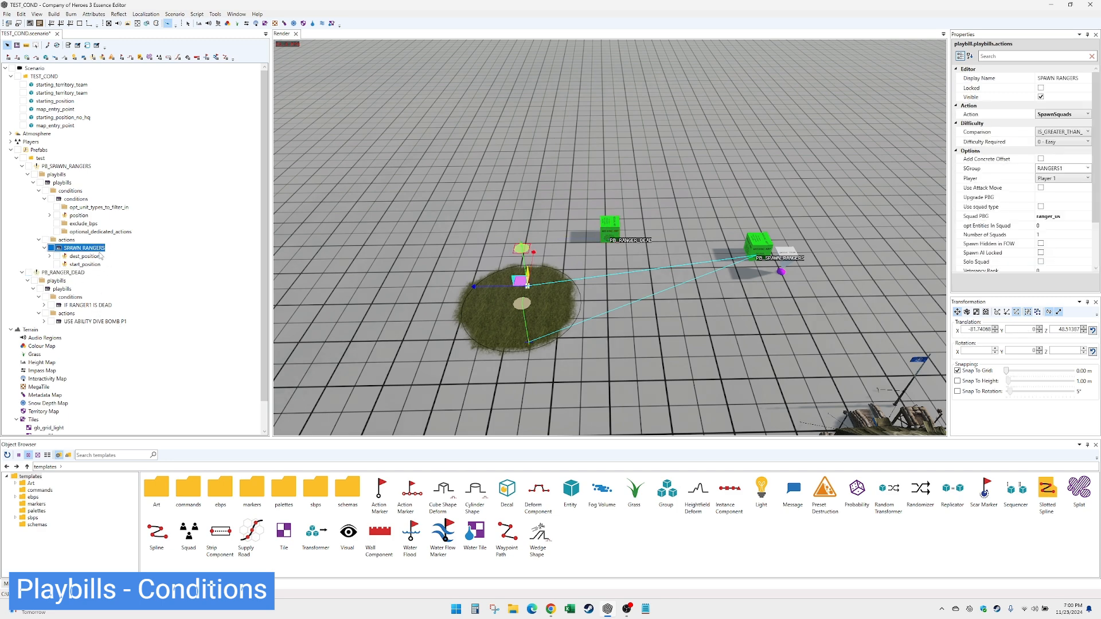
pyautogui.click(78, 273)
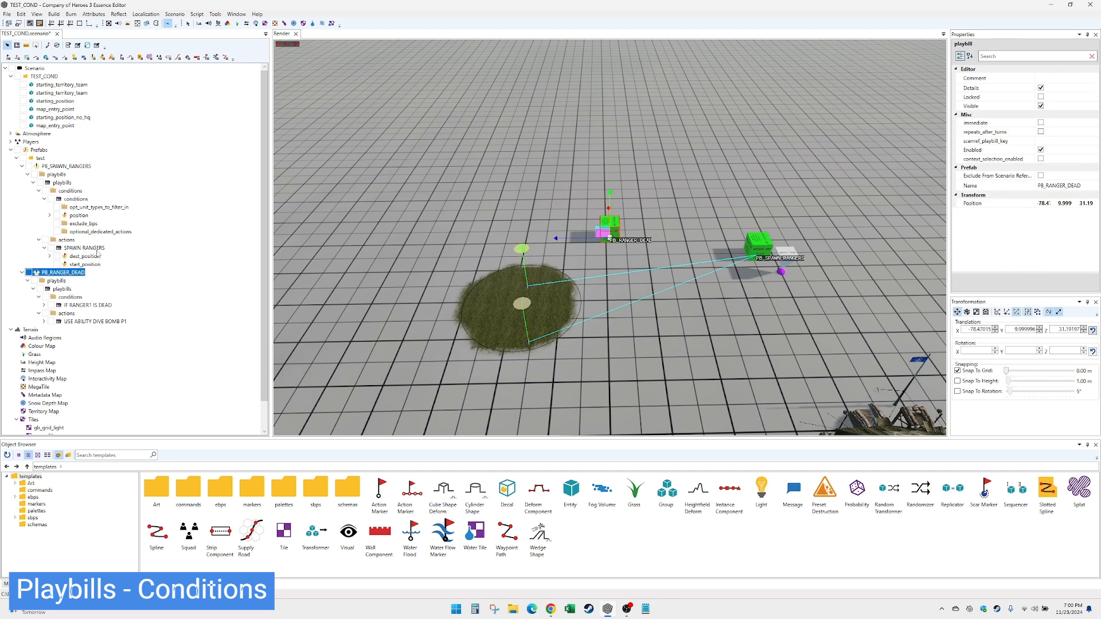
pyautogui.click(81, 306)
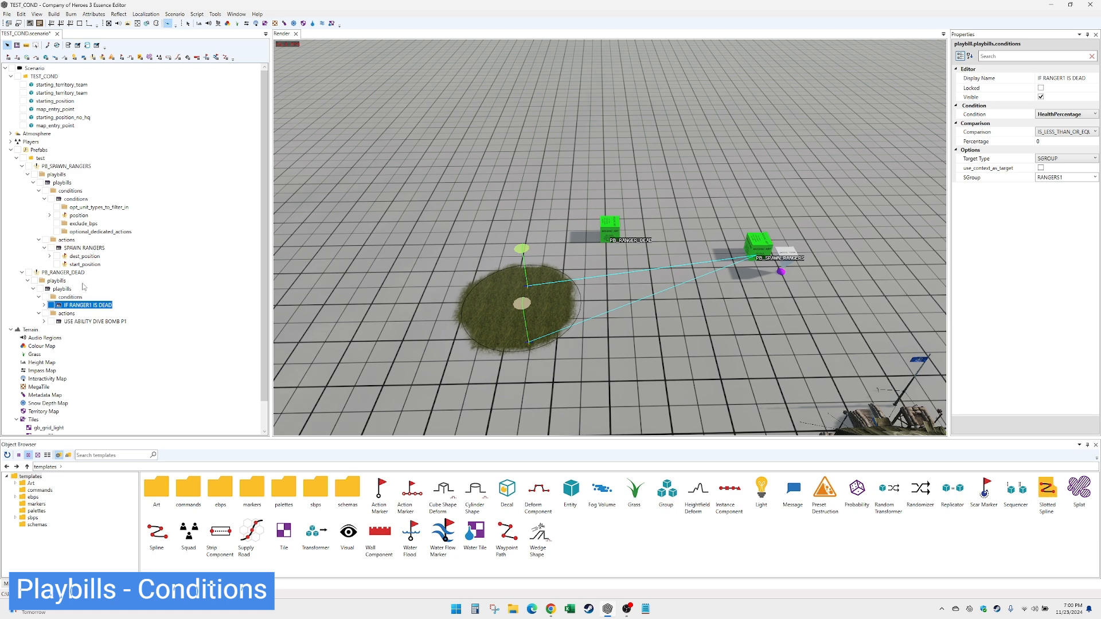
pyautogui.click(77, 273)
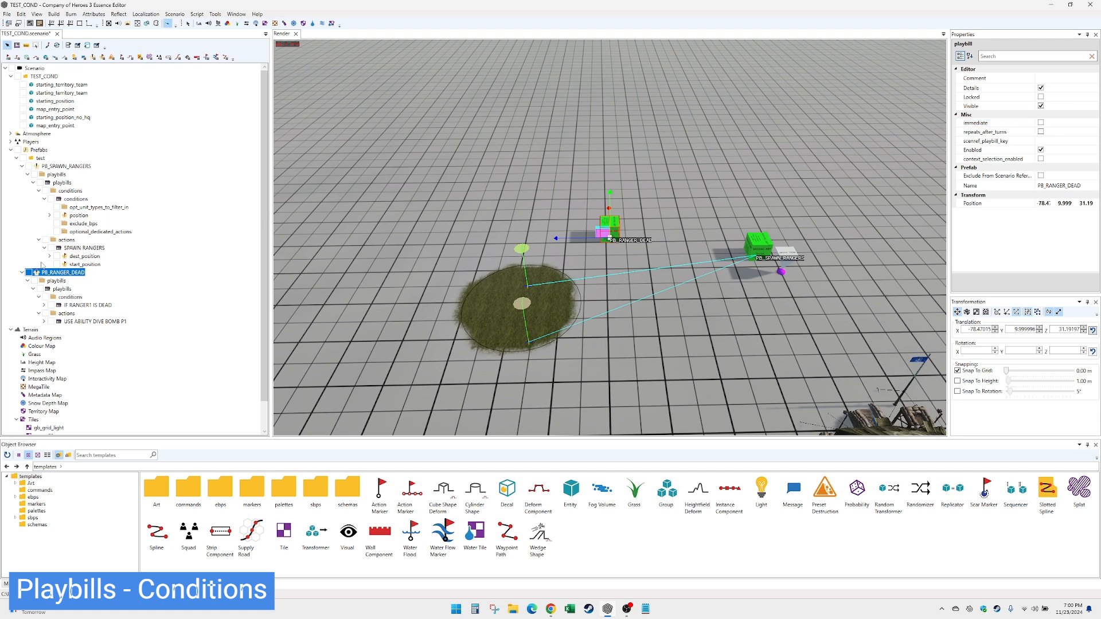
# - Add a Wait action with a duration of 5 to the PB_SPAWN_RANGERS playbill and name it WAIT 5
pyautogui.click(67, 241)
pyautogui.click(44, 249)
pyautogui.rightClick(71, 244)
pyautogui.click(83, 248)
pyautogui.click(1088, 114)
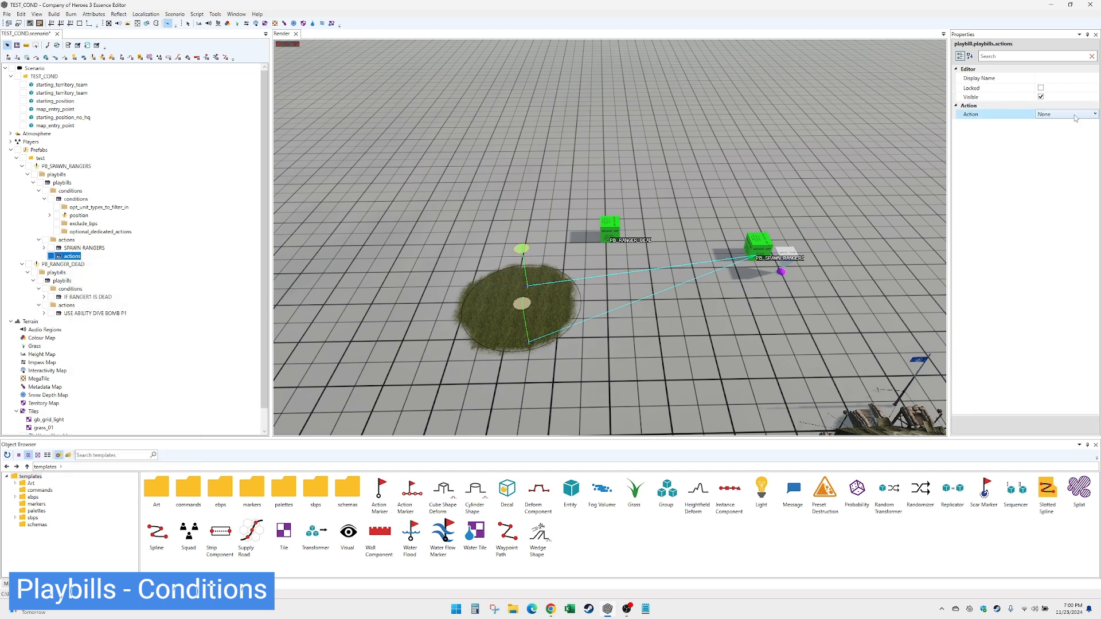
pyautogui.moveTo(1095, 226); pyautogui.dragTo(1097, 325)
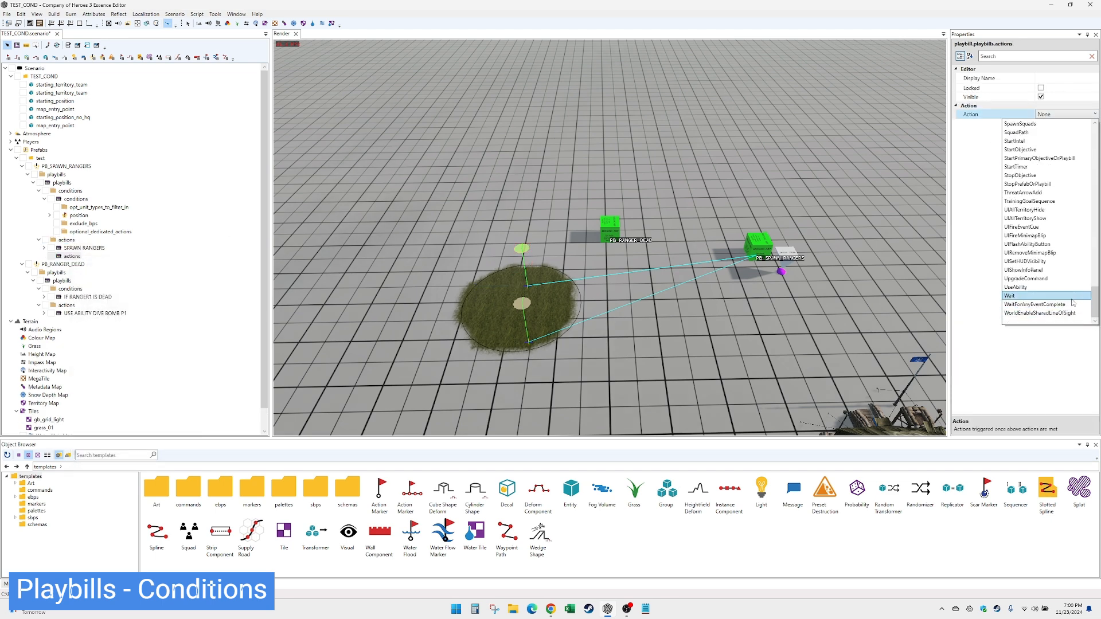
pyautogui.click(1011, 296)
pyautogui.click(1058, 131)
pyautogui.write('5')
pyautogui.click(1051, 78)
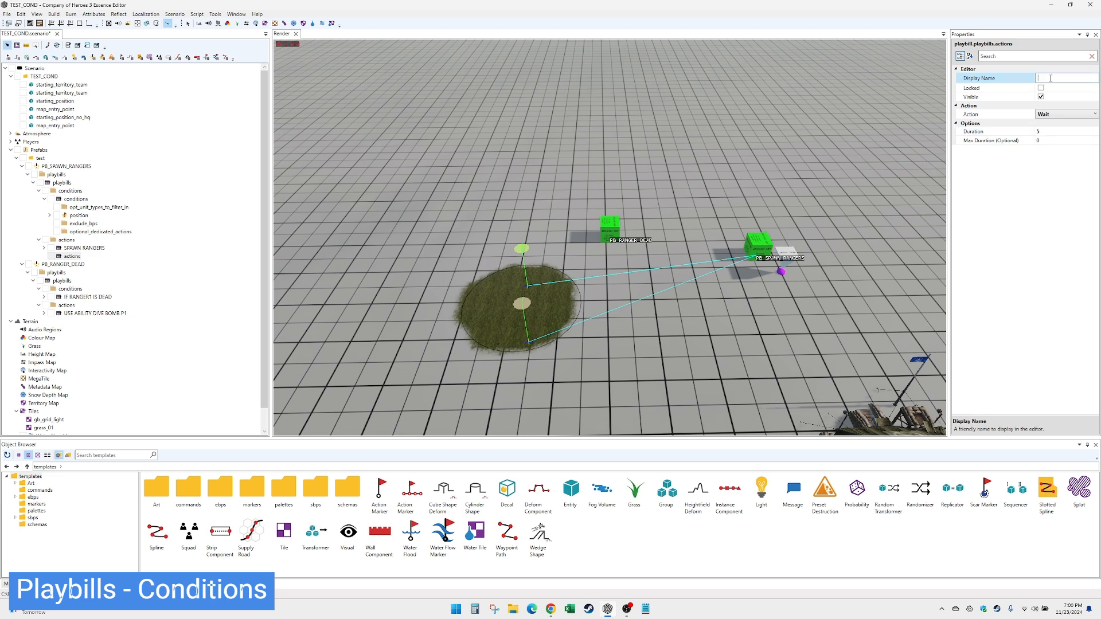
pyautogui.write('WAIT 5')
pyautogui.press('Return')
# - Add a LaunchPrefabOrPlaybill action to the PB_SPAWN_RANGERS playbill, with PB_RANGER_DEAD as its prefab
pyautogui.rightClick(70, 242)
pyautogui.click(92, 248)
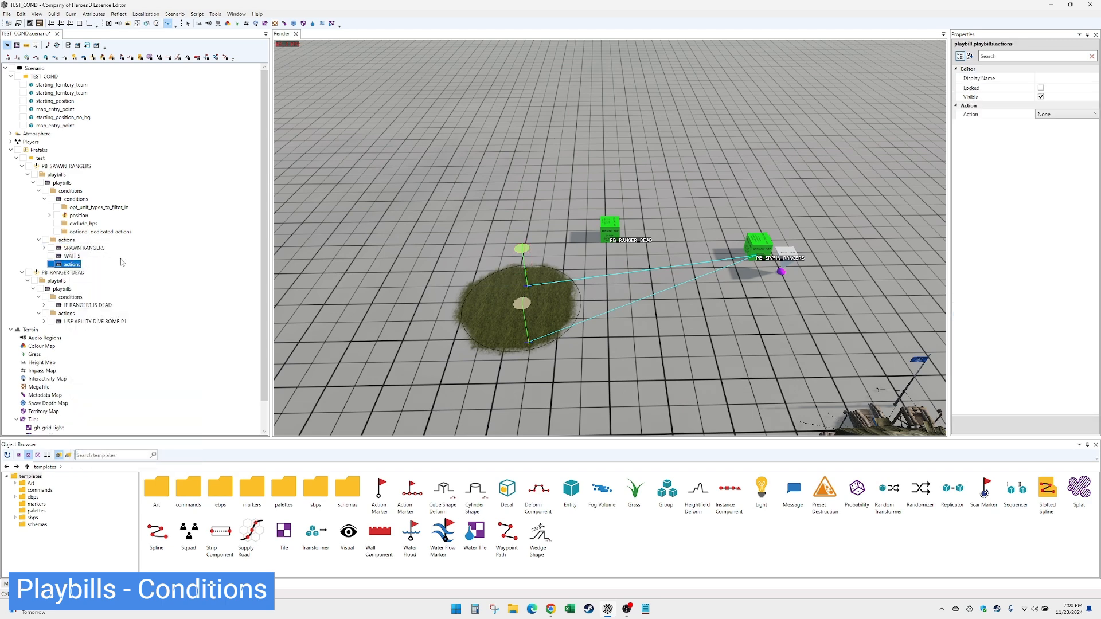
pyautogui.click(1075, 115)
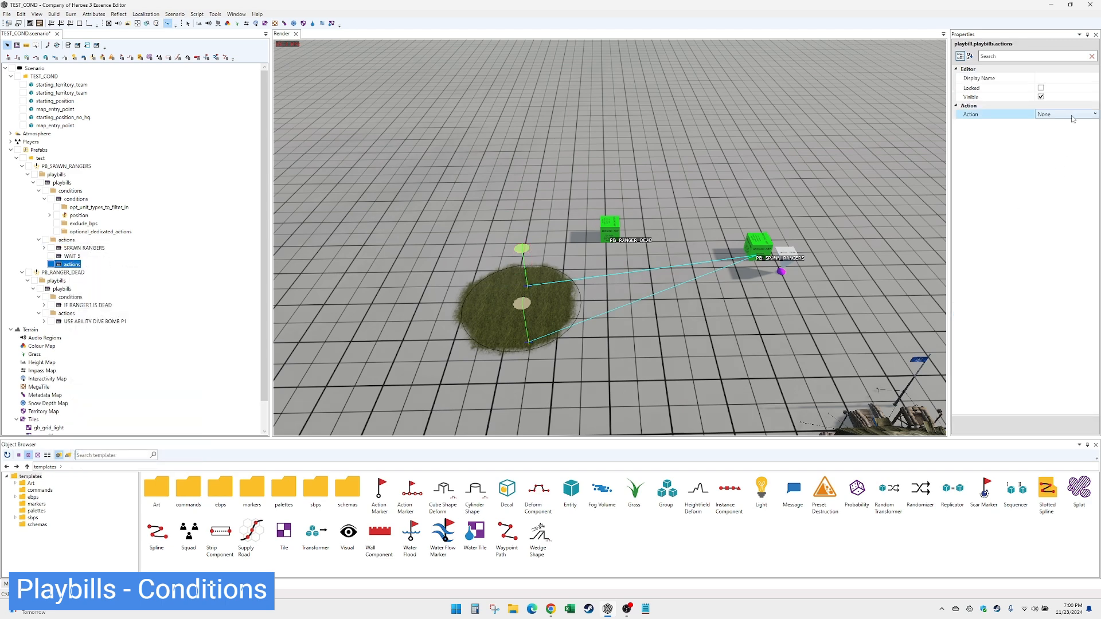
pyautogui.scroll(10, 1075, 223)
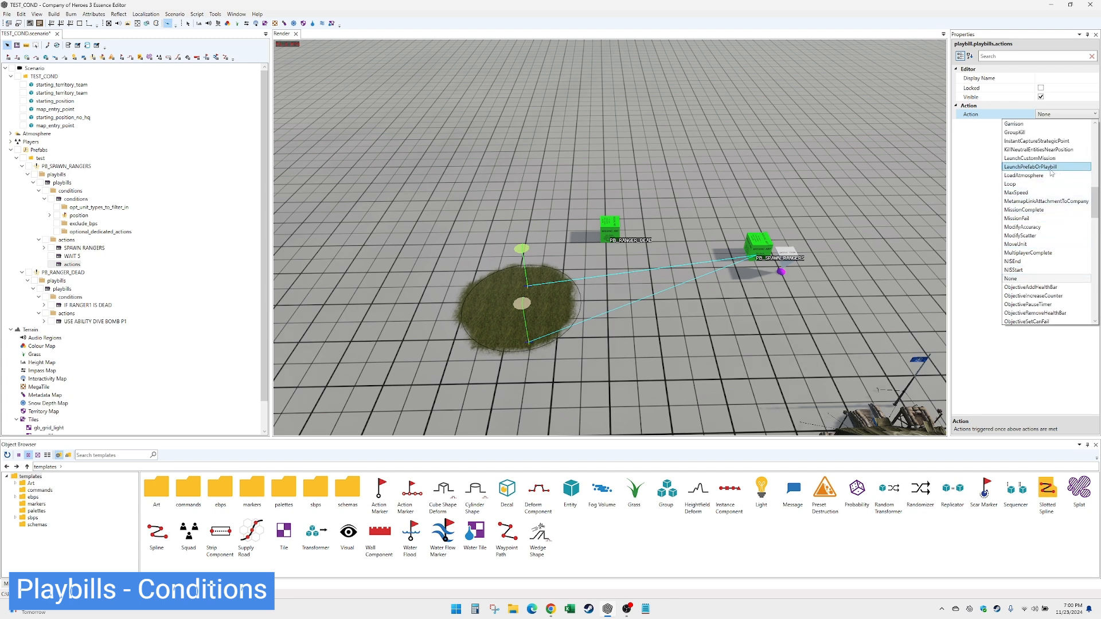
pyautogui.click(1069, 168)
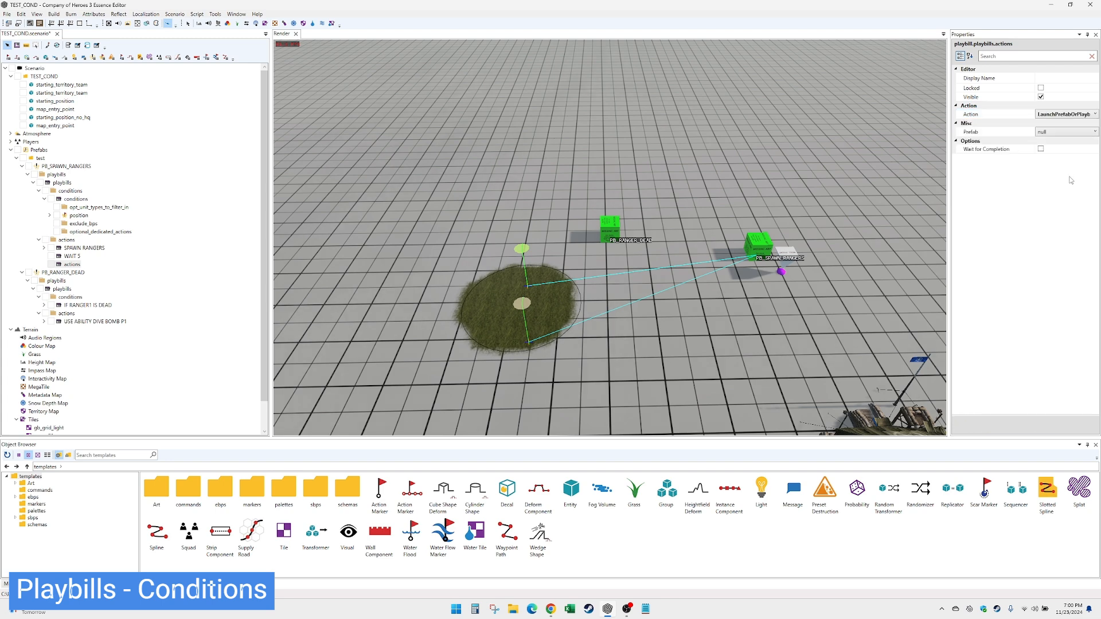
pyautogui.click(1066, 131)
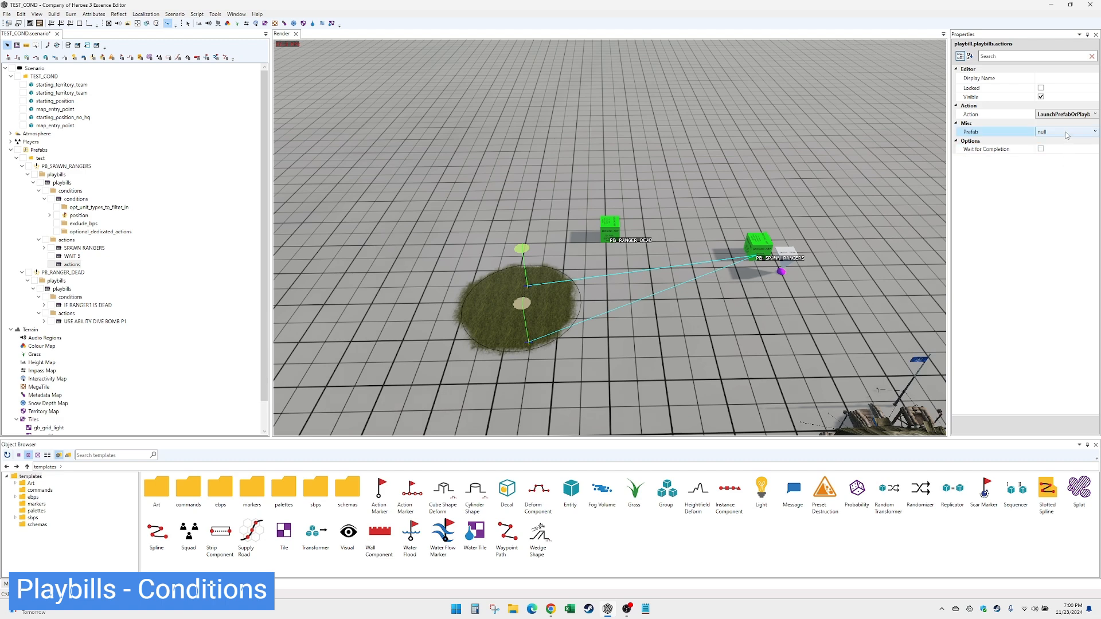
pyautogui.click(1066, 132)
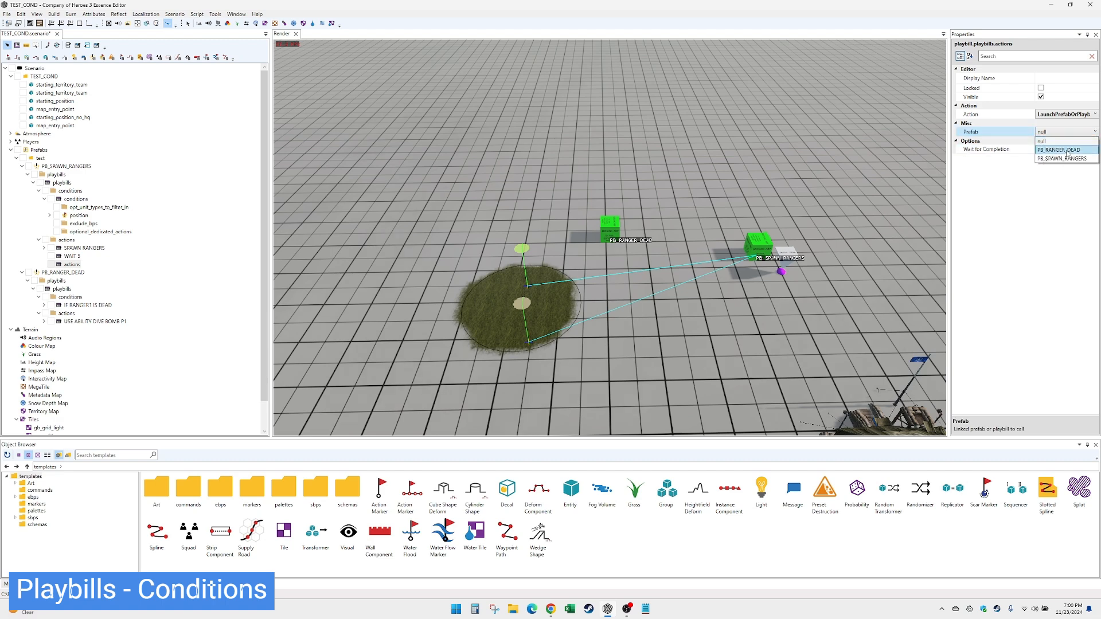
pyautogui.click(1067, 151)
# - Set the launch action's display name to LAUNCH PB_RANGER_DEAD
pyautogui.click(1063, 77)
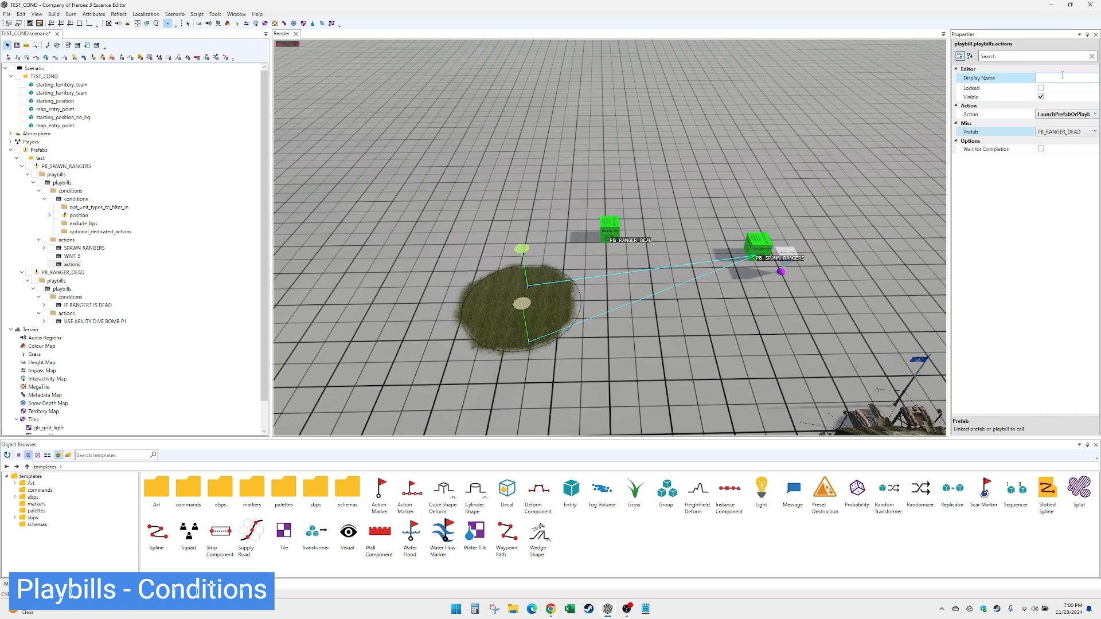
pyautogui.write('LAUNC')
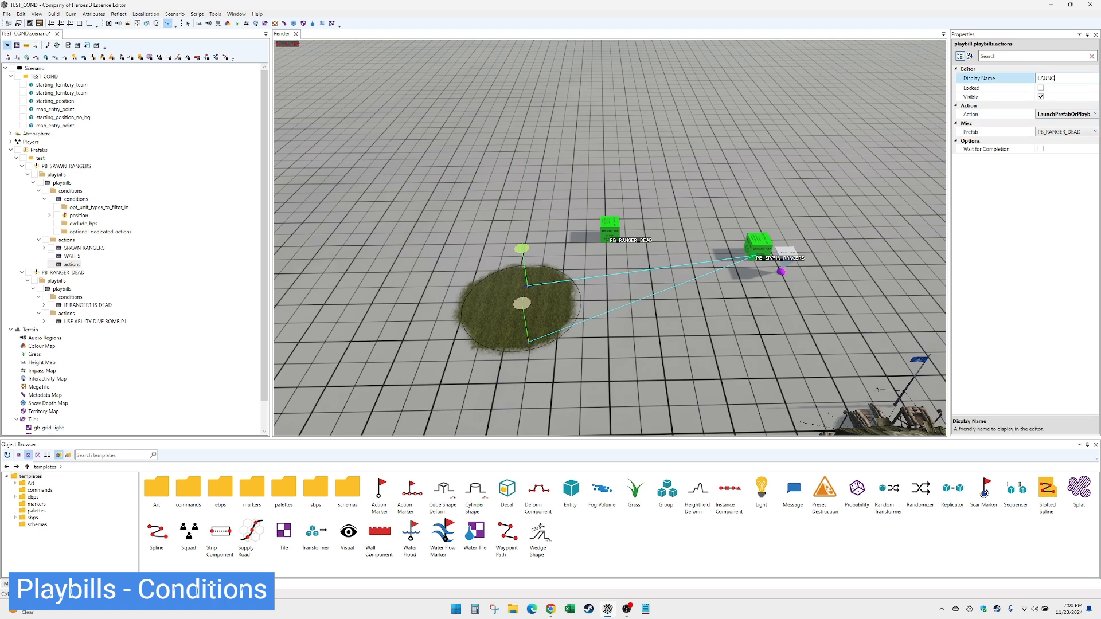
pyautogui.write('H PB_RANGER_DEAD')
pyautogui.press('Return')
# - Review the spawn, wait and launch actions of the PB_SPAWN_RANGERS playbill in order
pyautogui.click(113, 267)
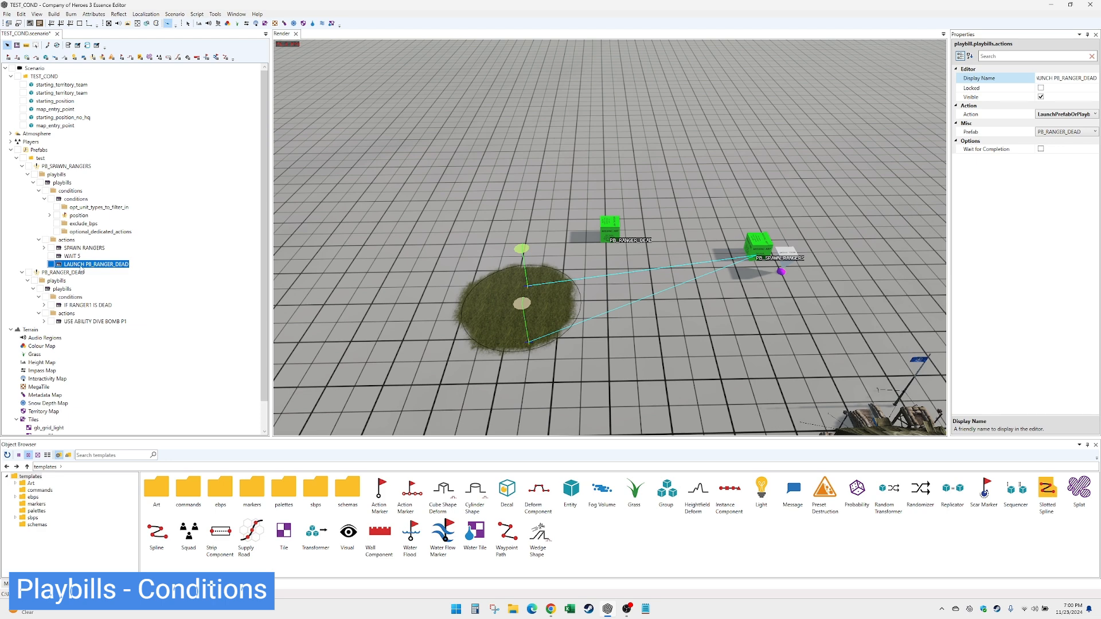
pyautogui.click(81, 249)
pyautogui.click(77, 257)
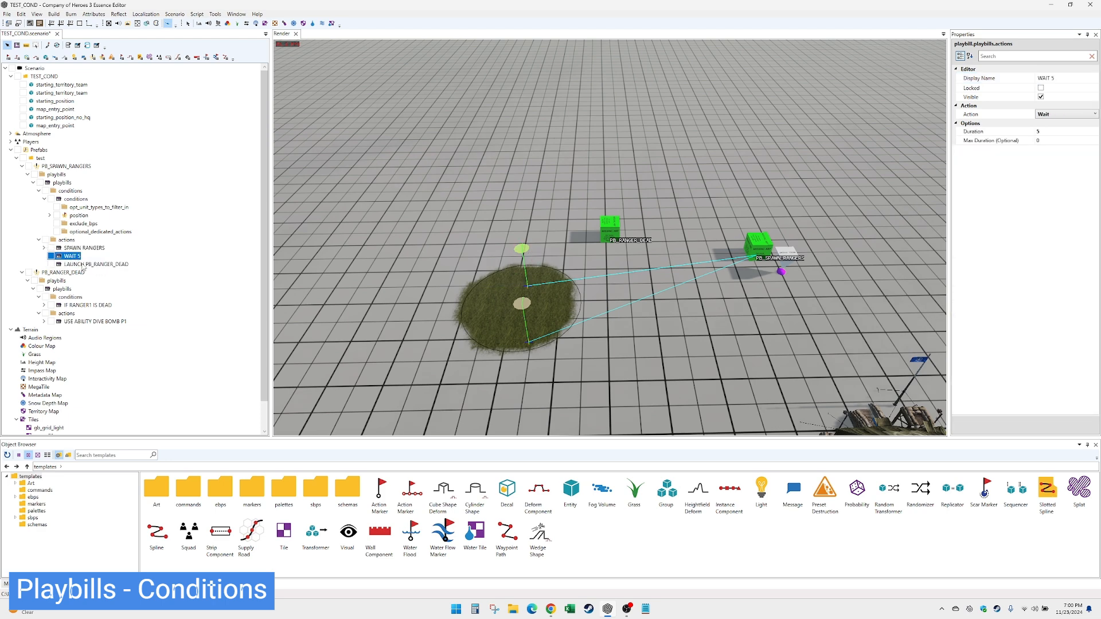
pyautogui.click(83, 264)
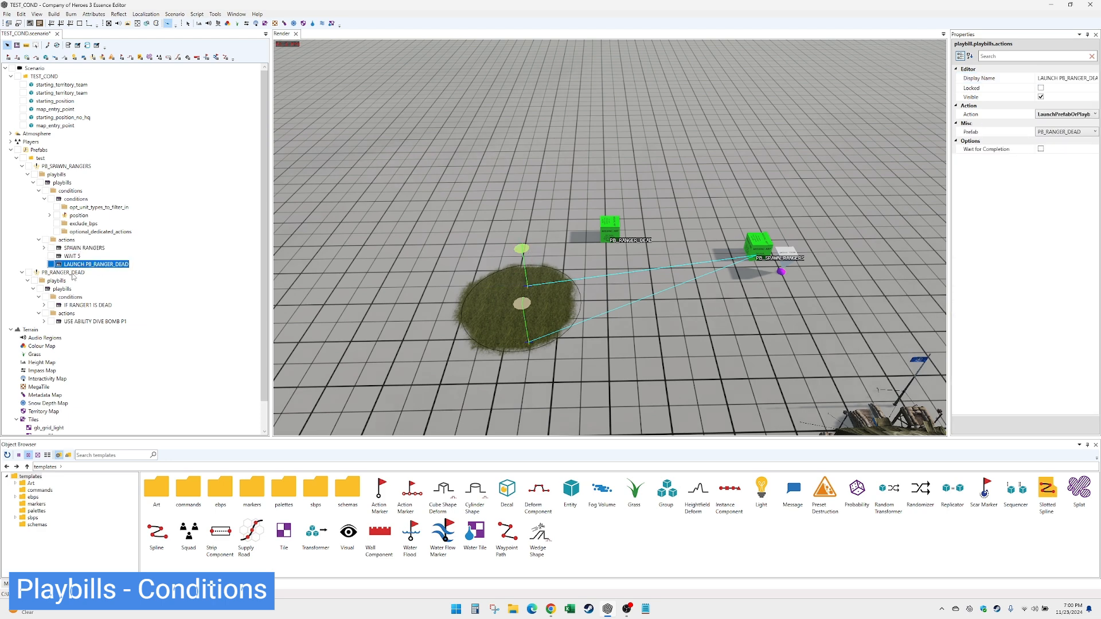
# - Review the PB_RANGER_DEAD playbill together with its IF RANGER1 IS DEAD condition and USE ABILITY DIVE BOMB P1 action
pyautogui.click(80, 273)
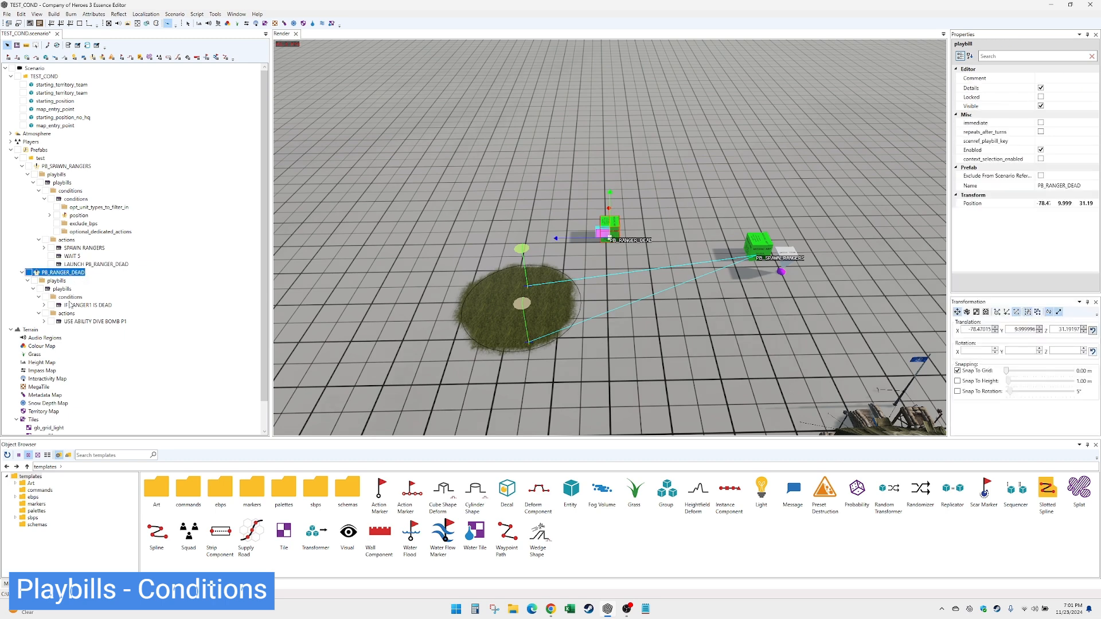
pyautogui.click(75, 306)
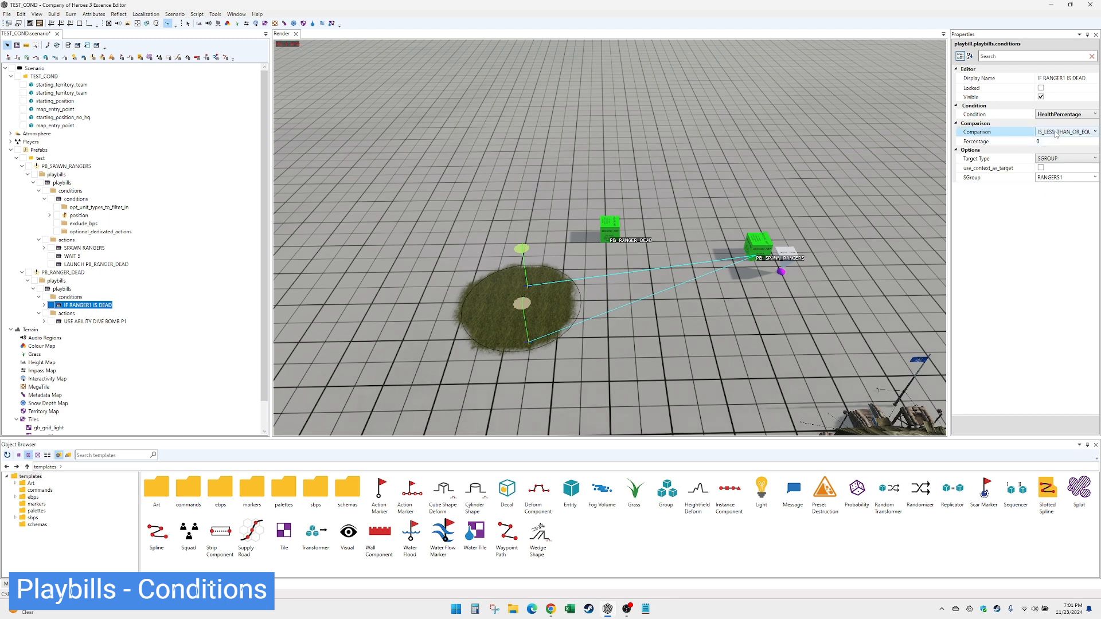
pyautogui.click(112, 322)
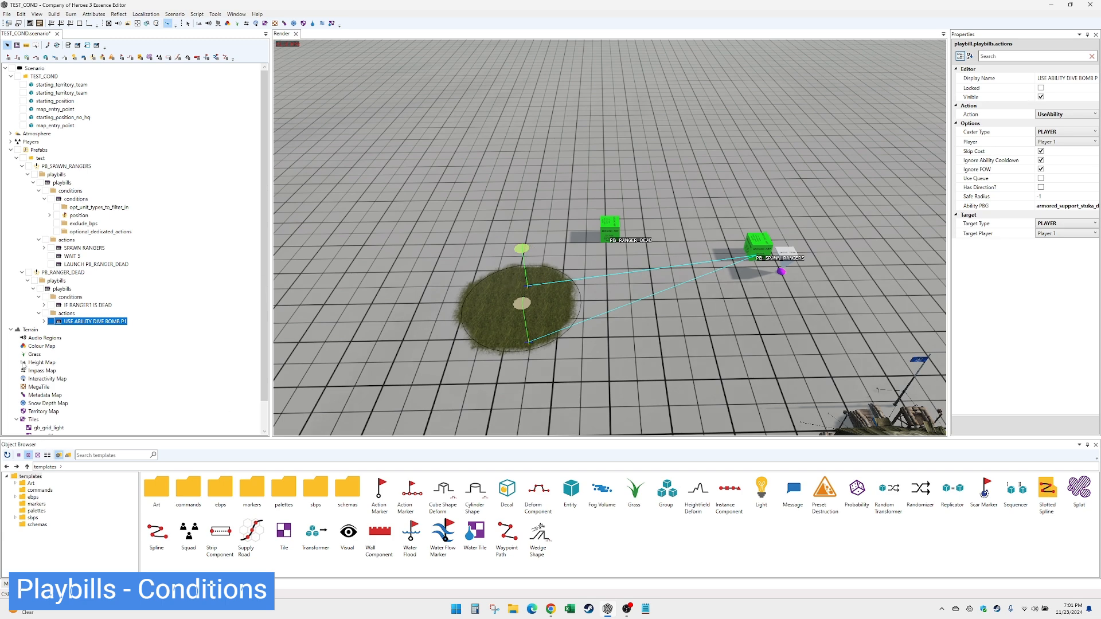
pyautogui.click(66, 273)
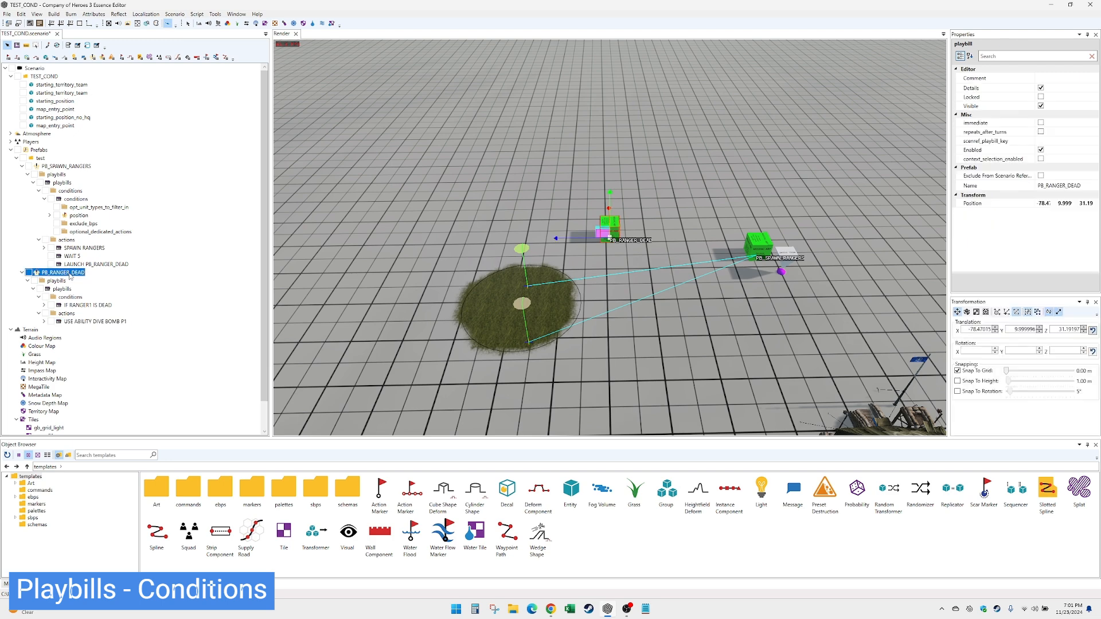
pyautogui.click(78, 305)
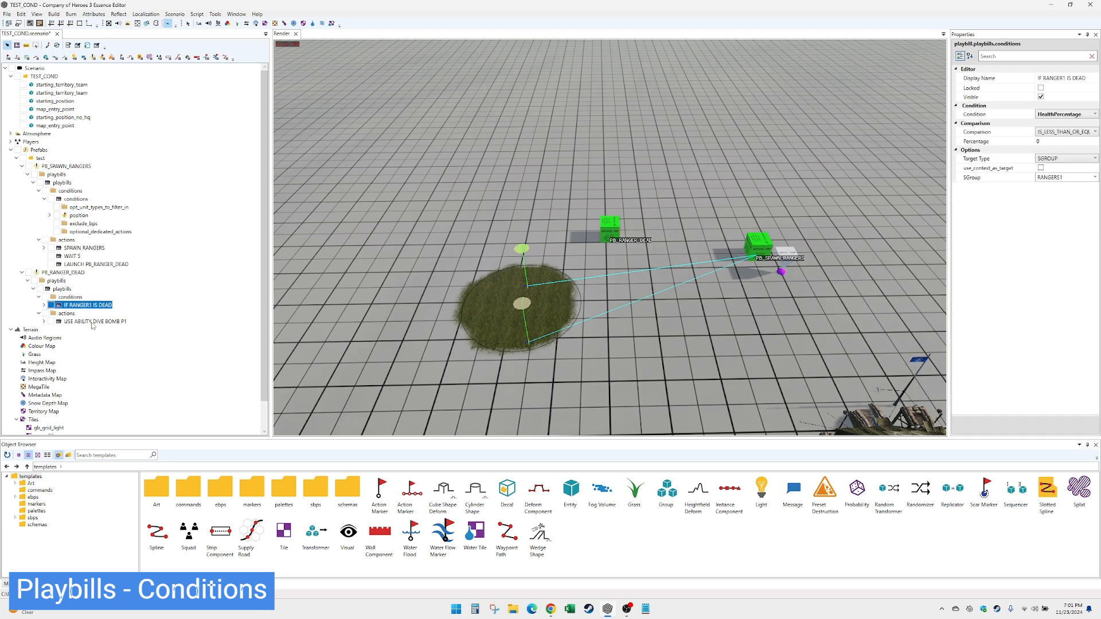
pyautogui.click(92, 322)
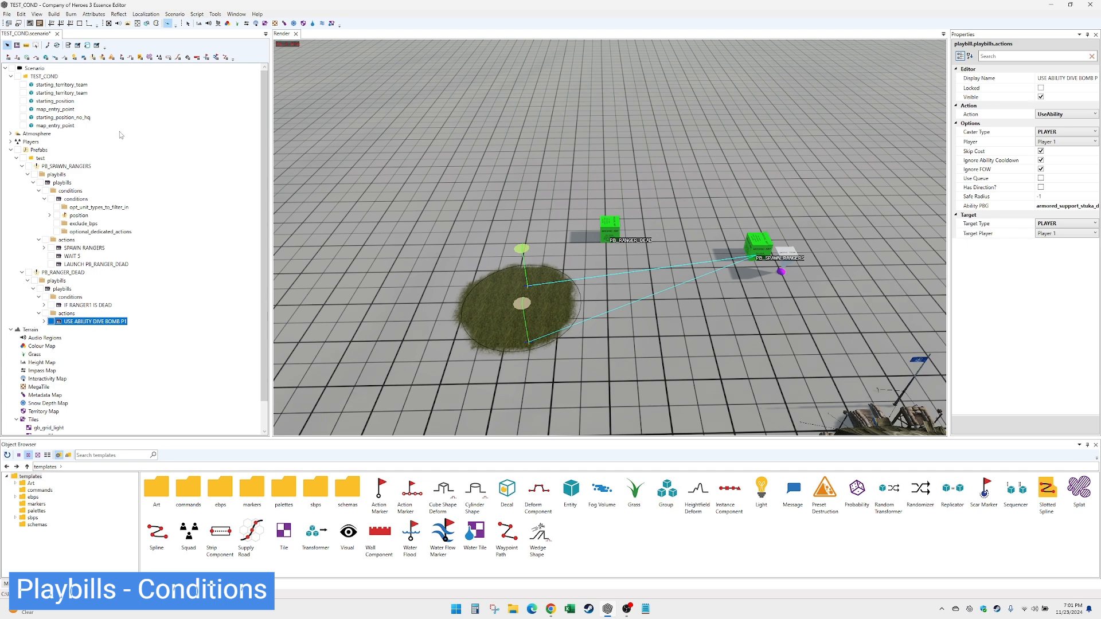
# - Build the mod with the TEST_COND scenario and launch Company of Heroes 3 through Steam
pyautogui.click(55, 15)
pyautogui.click(63, 23)
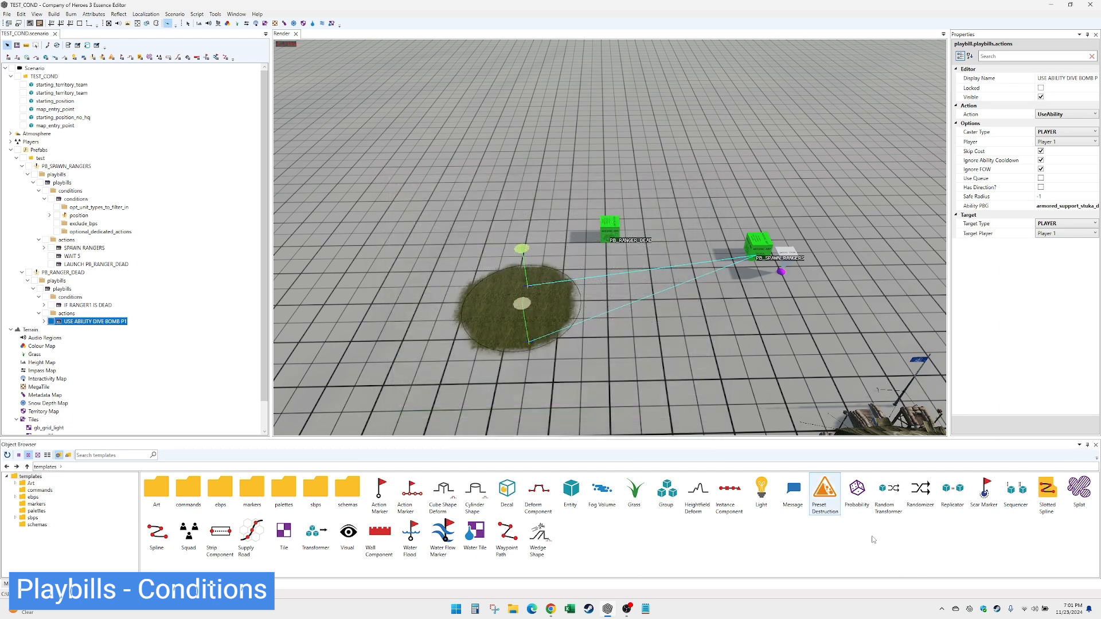
pyautogui.rightClick(998, 610)
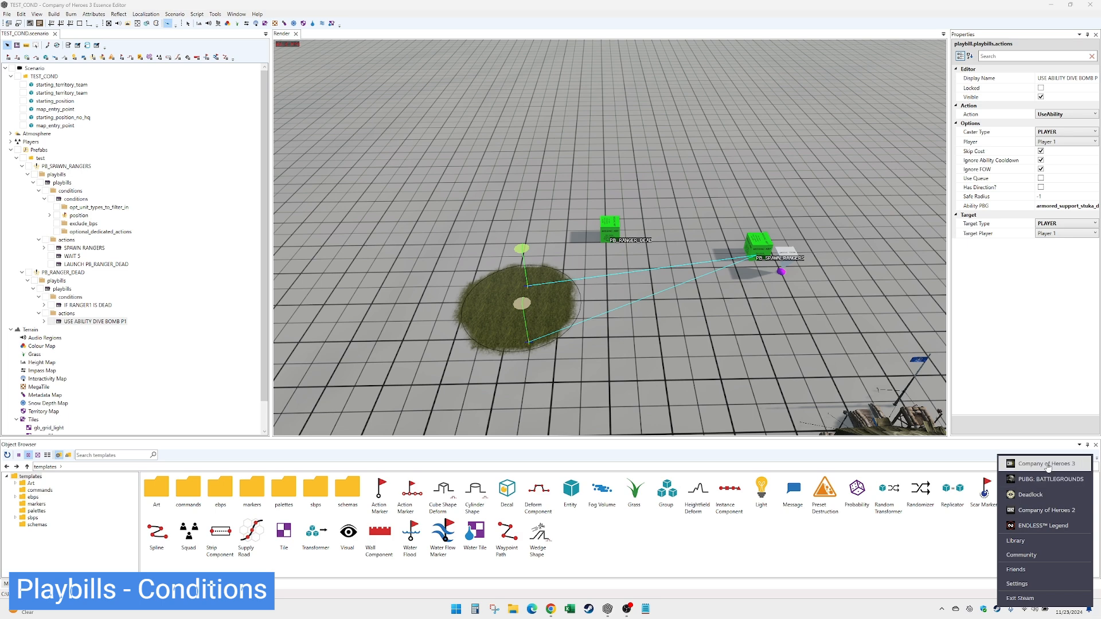
pyautogui.click(1033, 479)
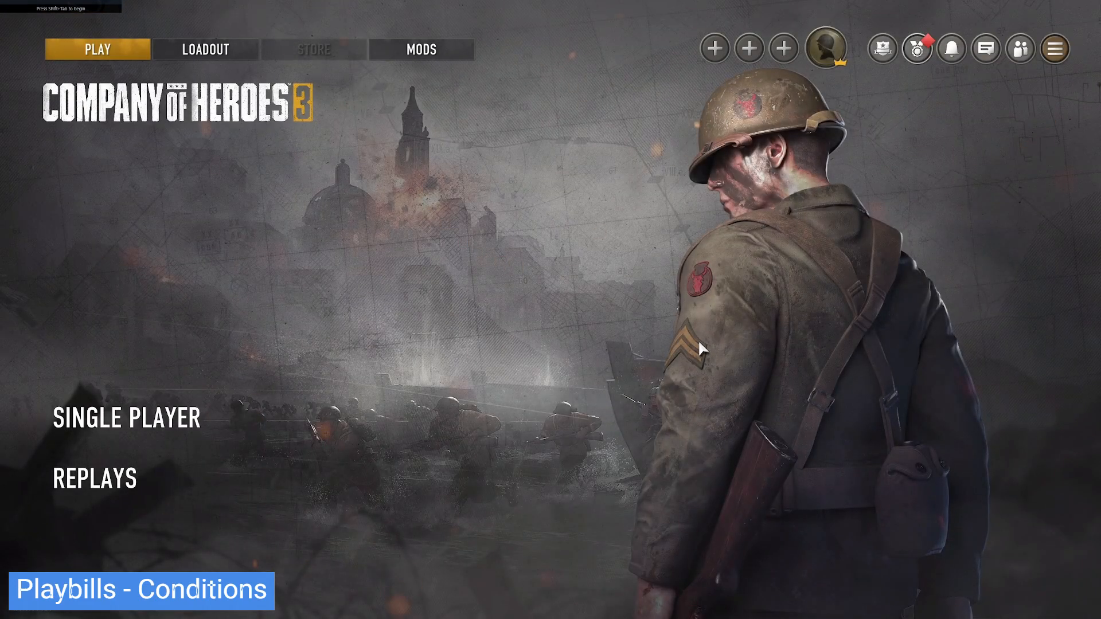
# - Start a single-player skirmish on the TEST_COND map against the standard CPU opponent
pyautogui.click(212, 357)
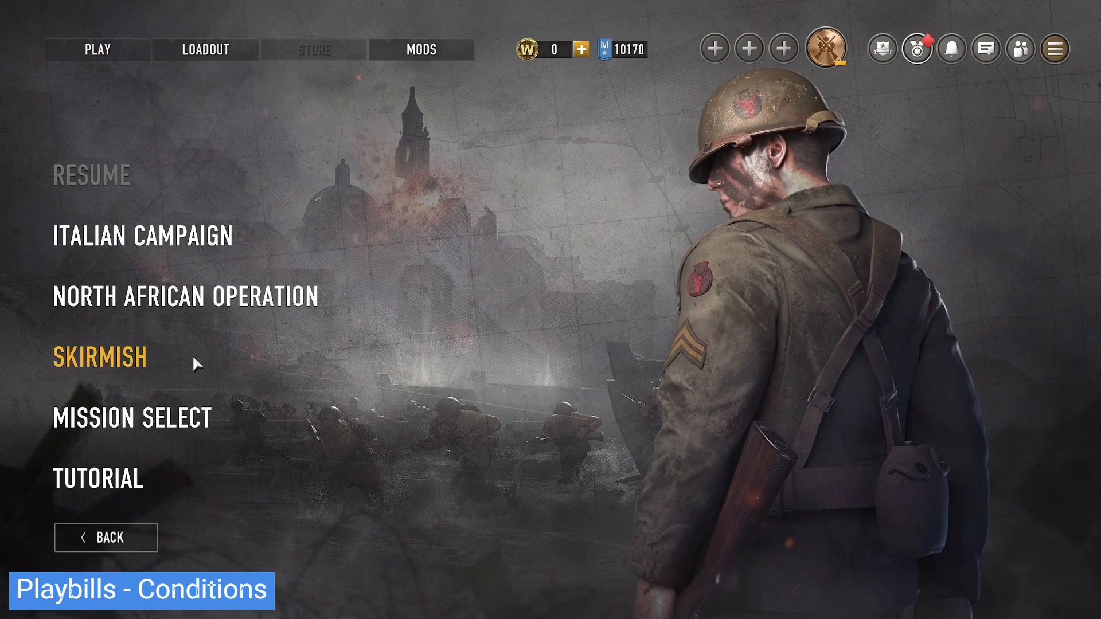
pyautogui.click(194, 359)
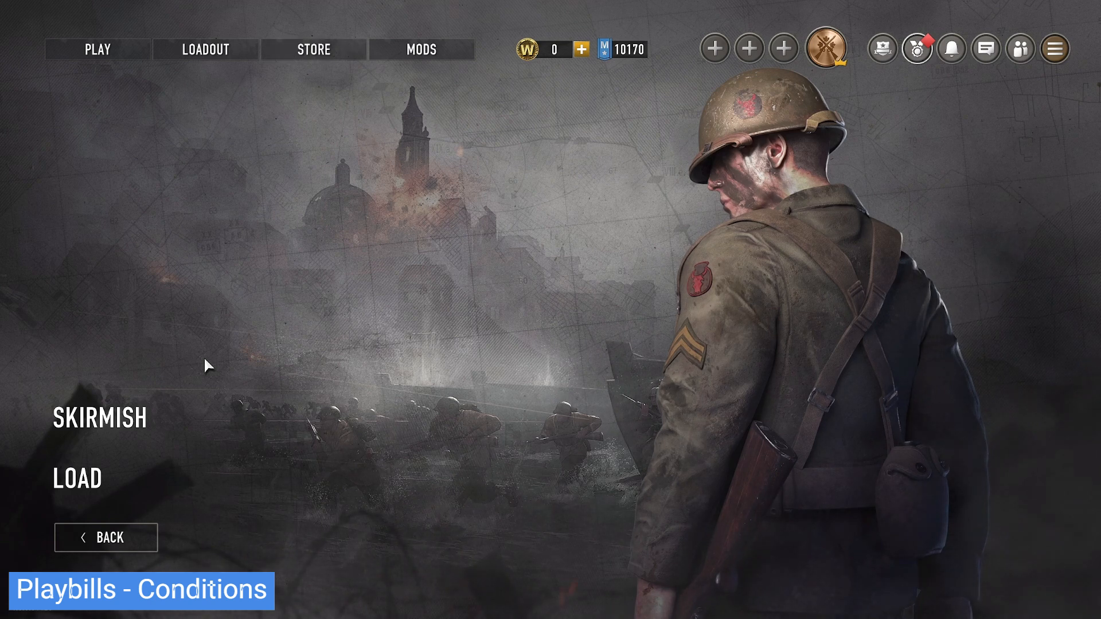
pyautogui.click(173, 408)
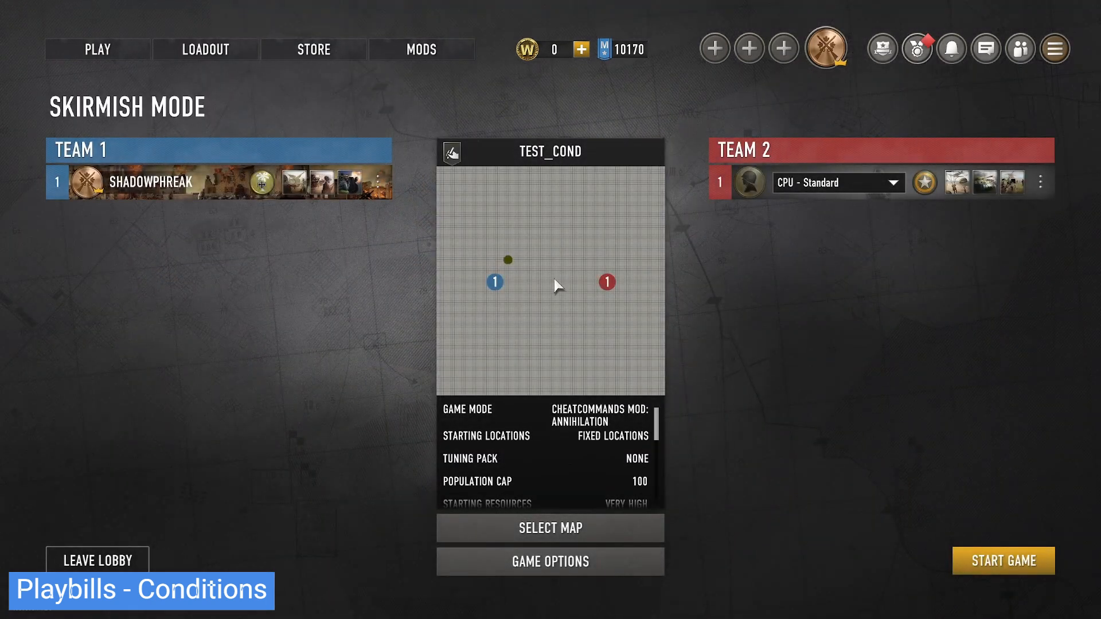
pyautogui.click(982, 562)
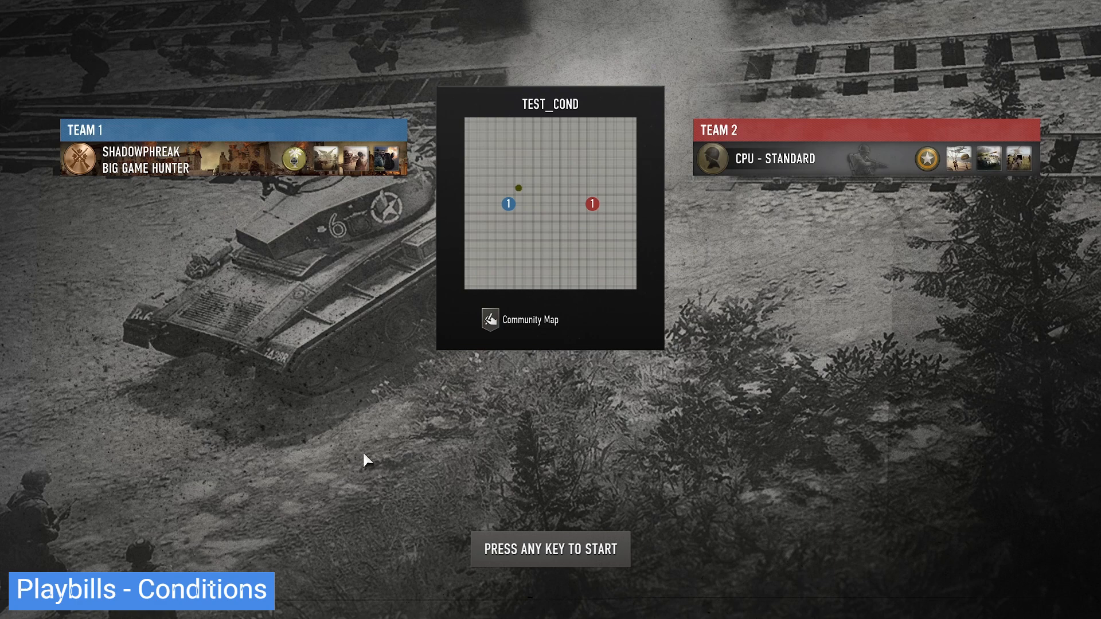
pyautogui.click(555, 551)
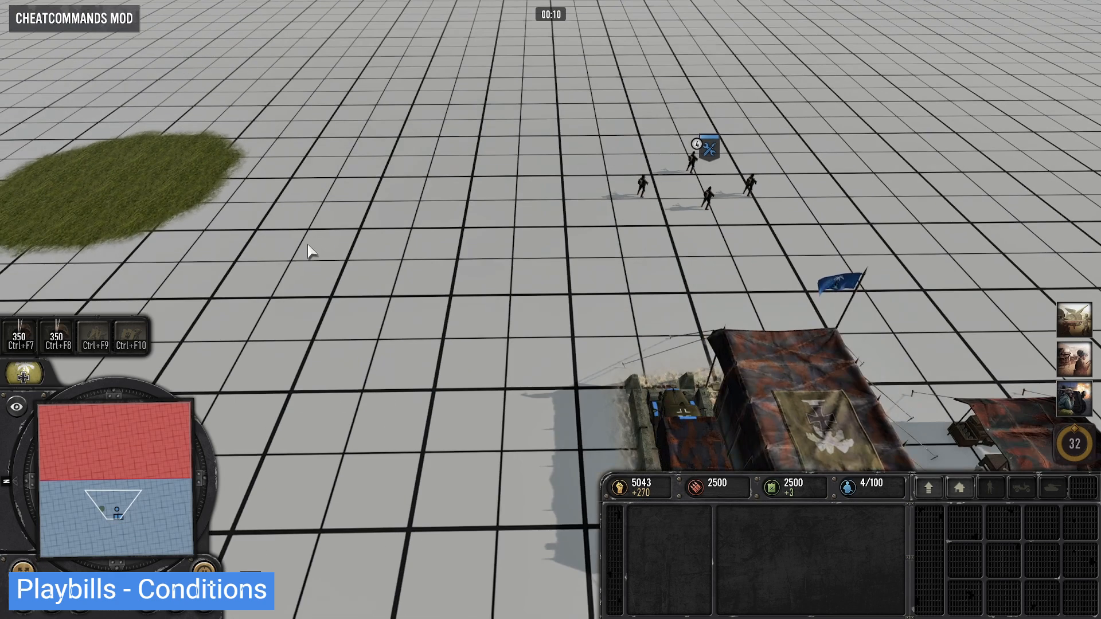
# - Send the Panzerpioneer Squad from the headquarters onto the grass patch
pyautogui.moveTo(578, 133); pyautogui.dragTo(704, 214)
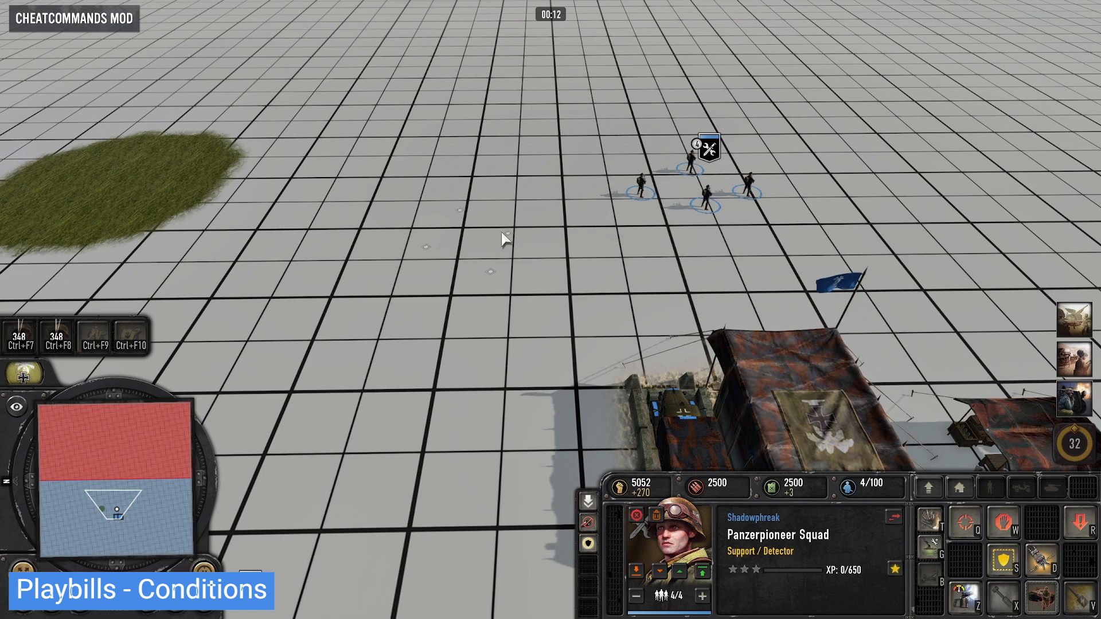
pyautogui.rightClick(444, 227)
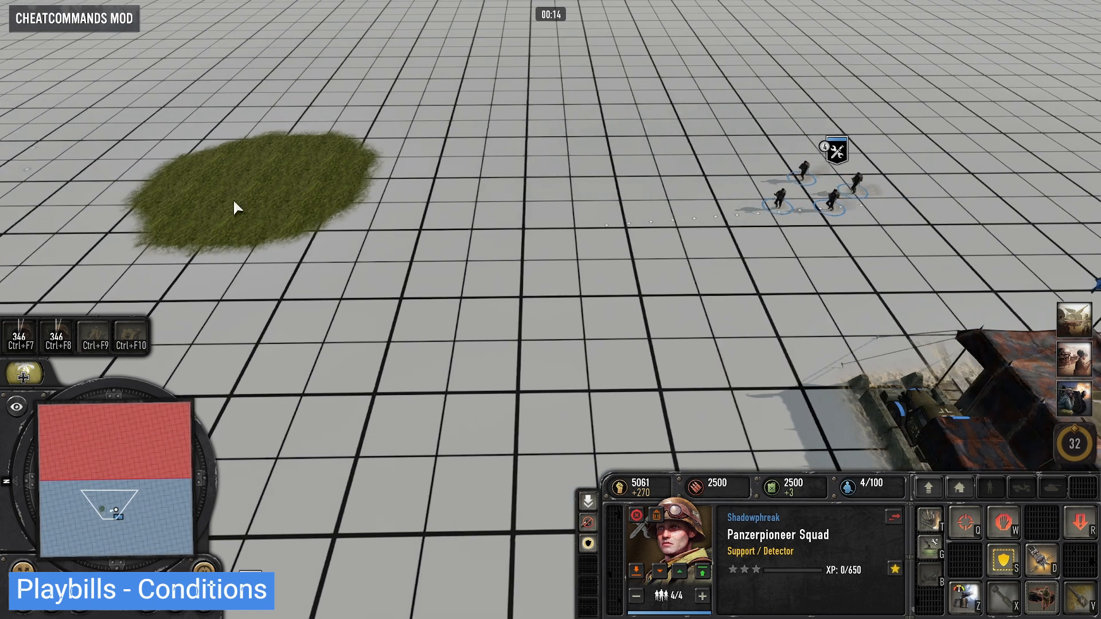
pyautogui.rightClick(311, 188)
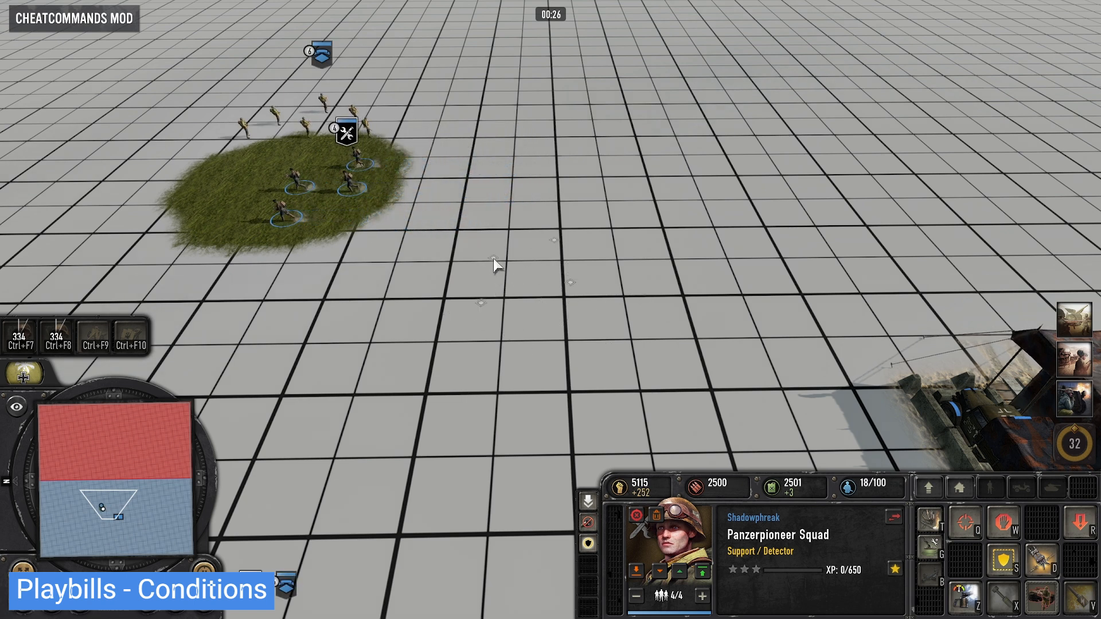
# - Move the Ranger Squad onto the open grid beside the grass patch and the Panzerpioneer Squad away from it on the far side
pyautogui.click(369, 131)
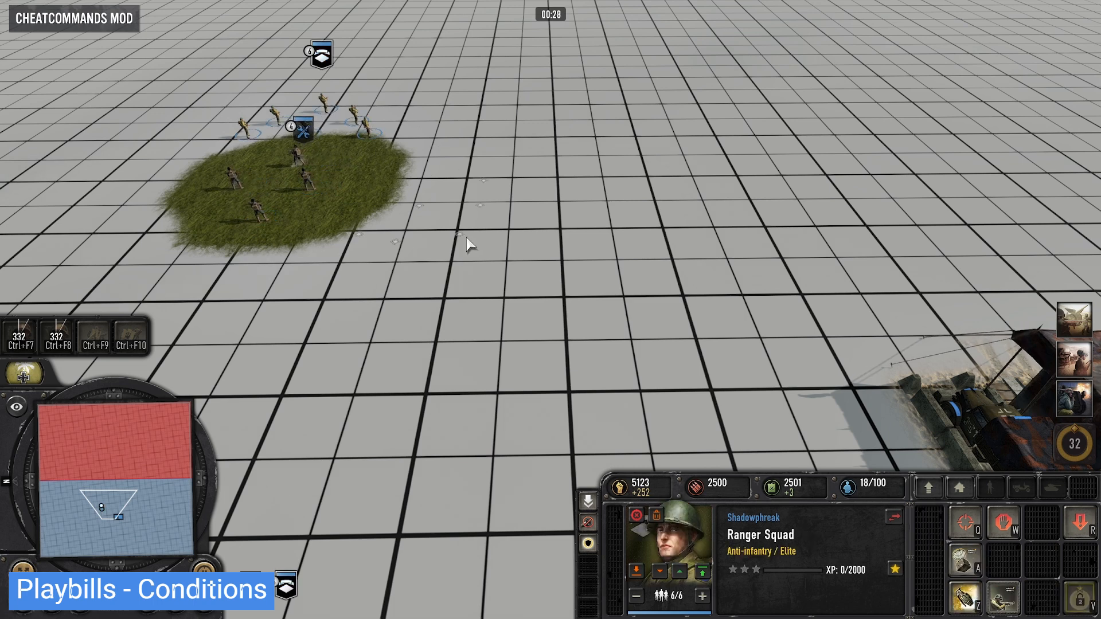
pyautogui.rightClick(545, 240)
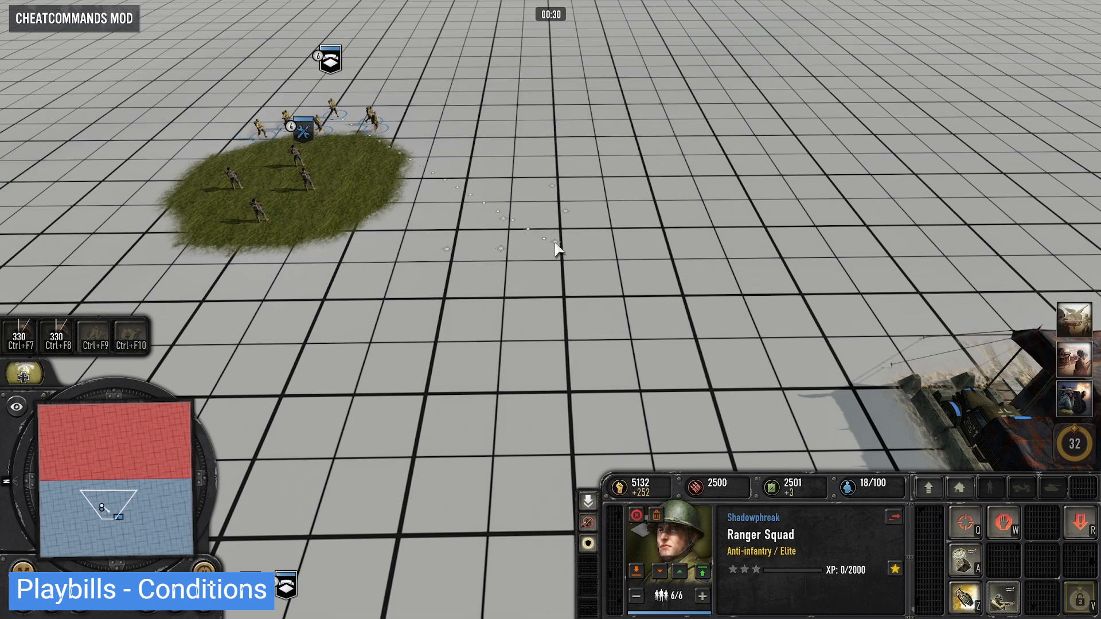
pyautogui.rightClick(565, 222)
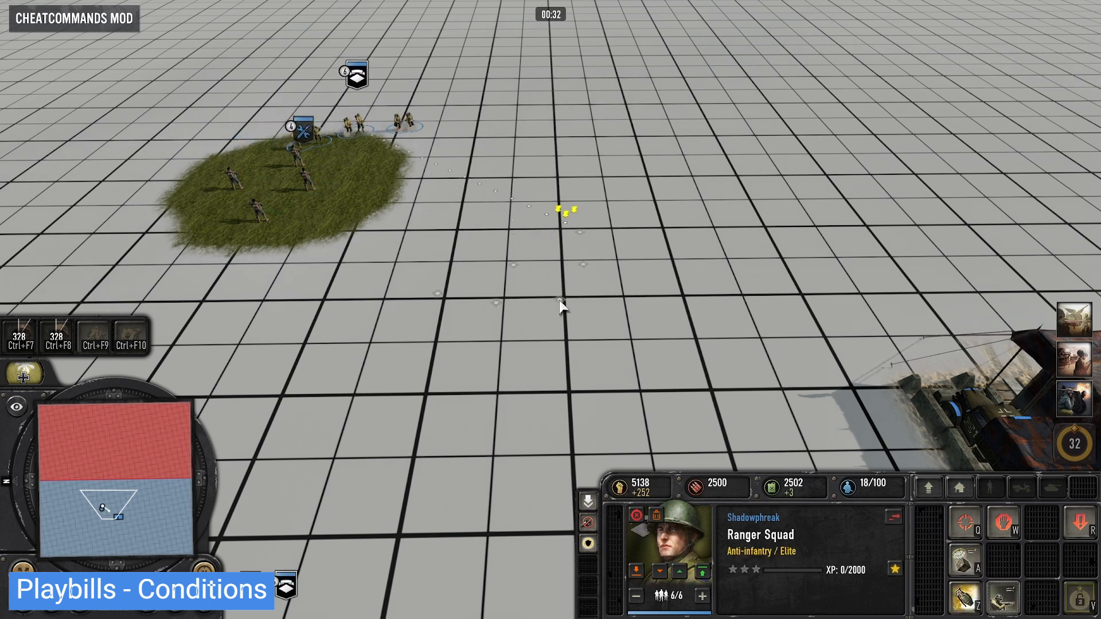
pyautogui.click(305, 183)
pyautogui.rightClick(288, 102)
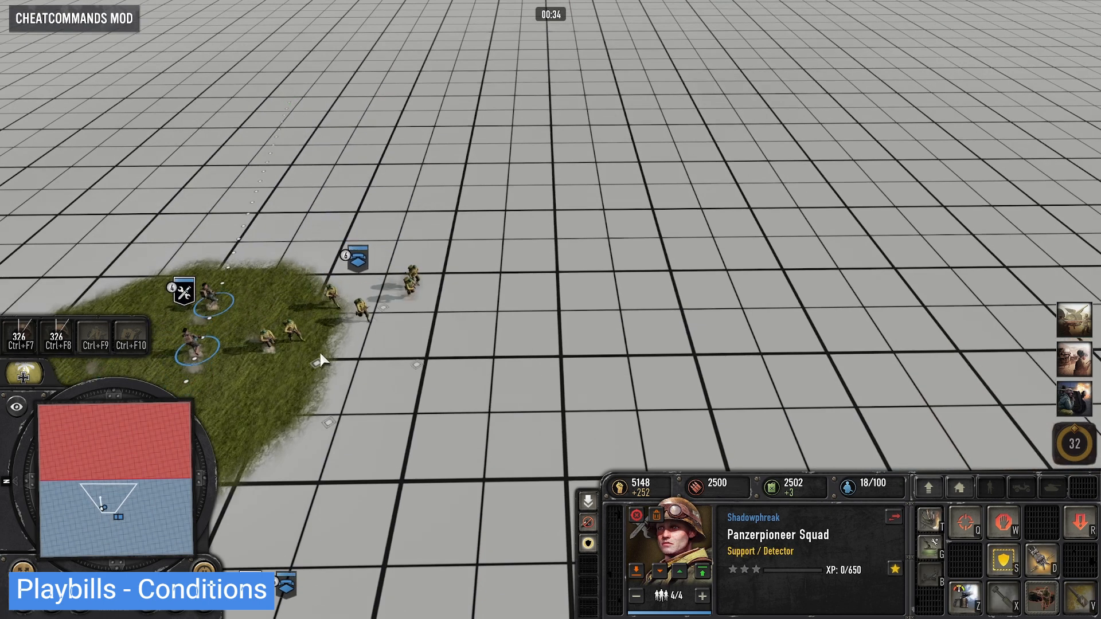
# - Kill the Ranger Squad with the cheat mod's squad command to test the dive bomb trigger
pyautogui.click(419, 344)
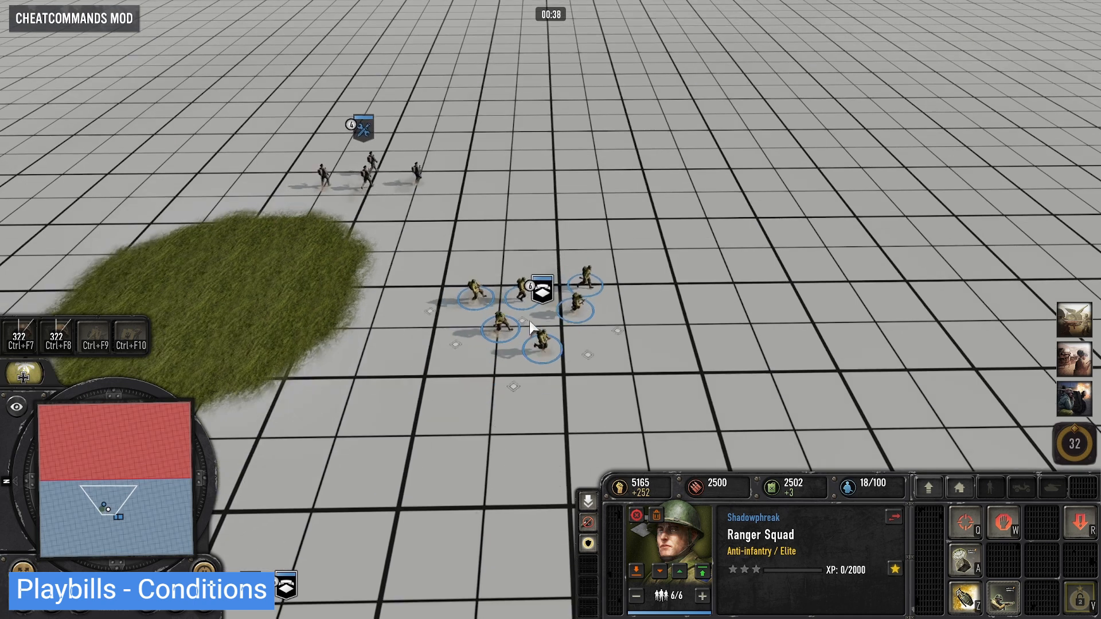
pyautogui.click(637, 515)
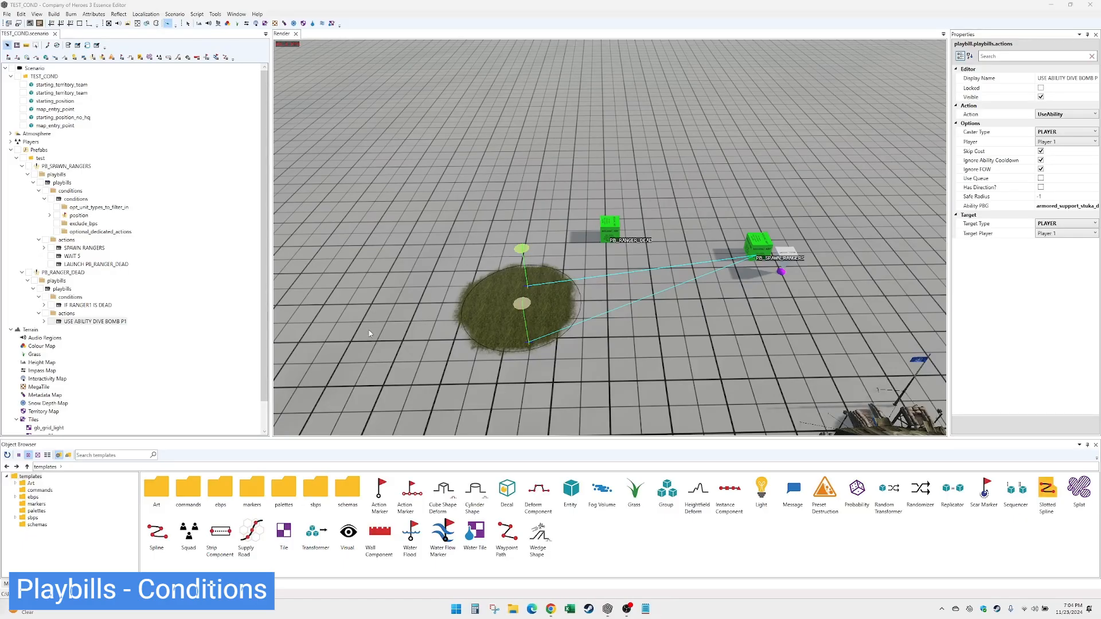
# - Switch back to the Essence Editor and examine the condition types available for the IF RANGER1 IS DEAD condition
pyautogui.click(107, 322)
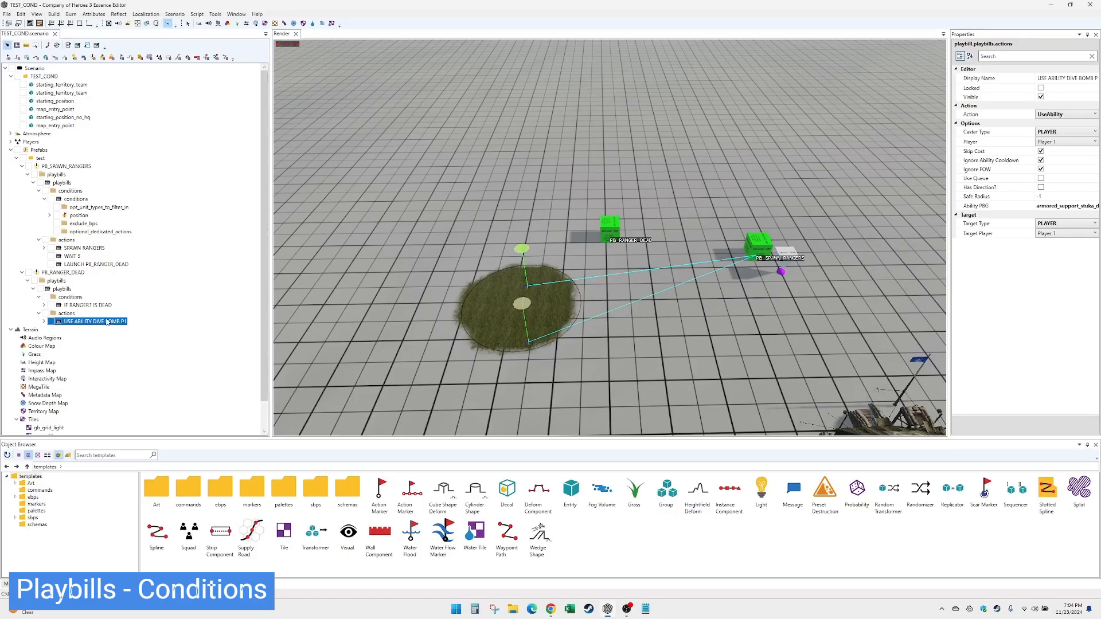
pyautogui.click(96, 307)
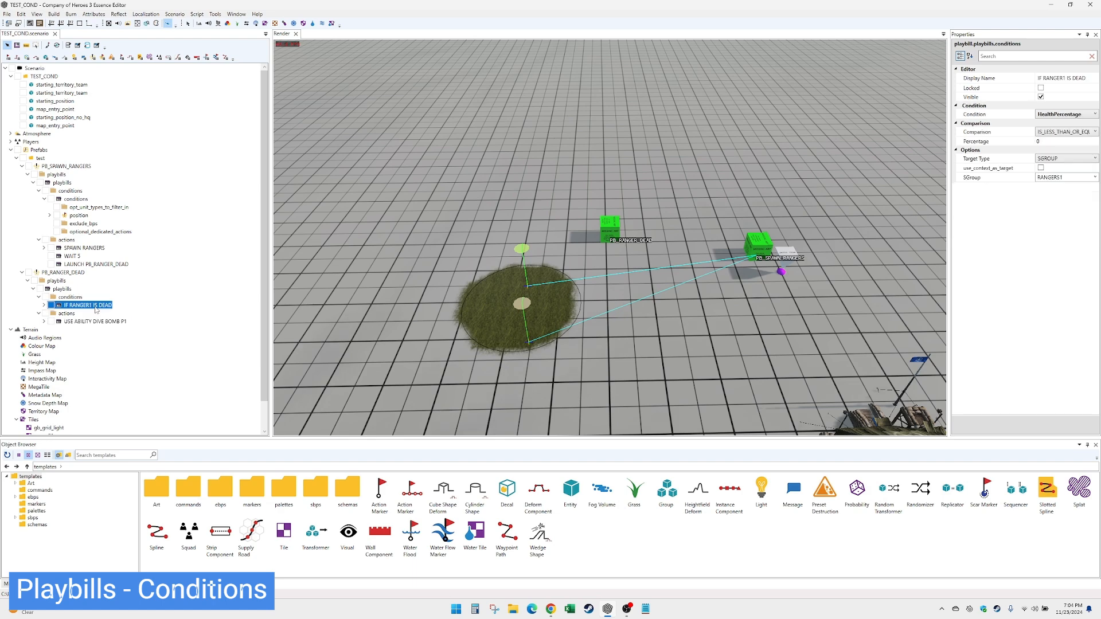
pyautogui.click(1061, 141)
pyautogui.click(1089, 114)
pyautogui.scroll(3, 1071, 175)
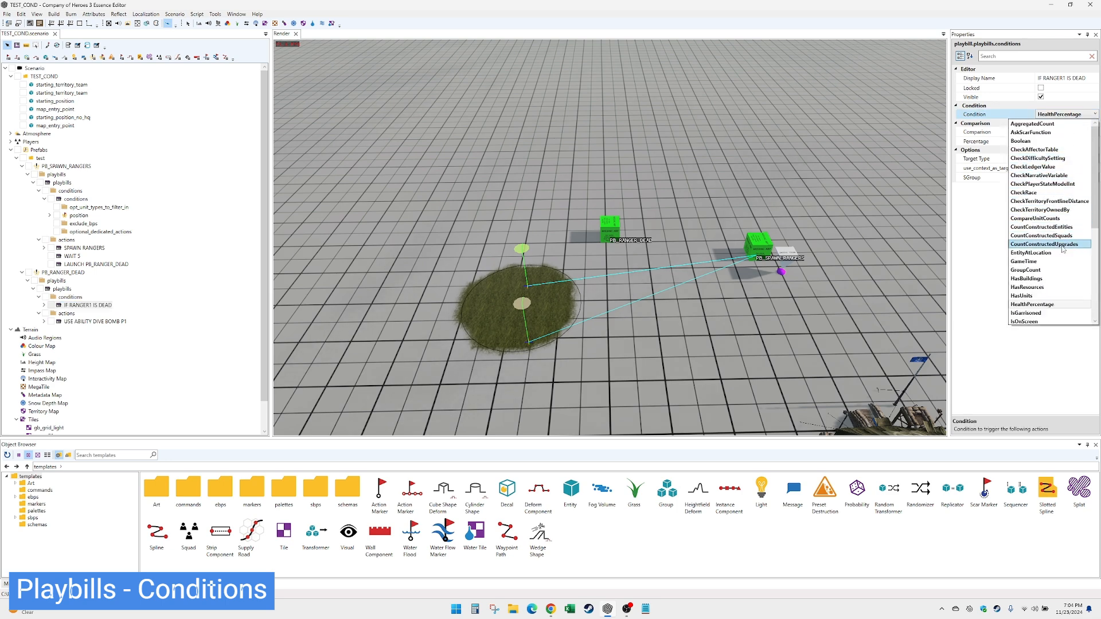
pyautogui.scroll(-1, 1069, 270)
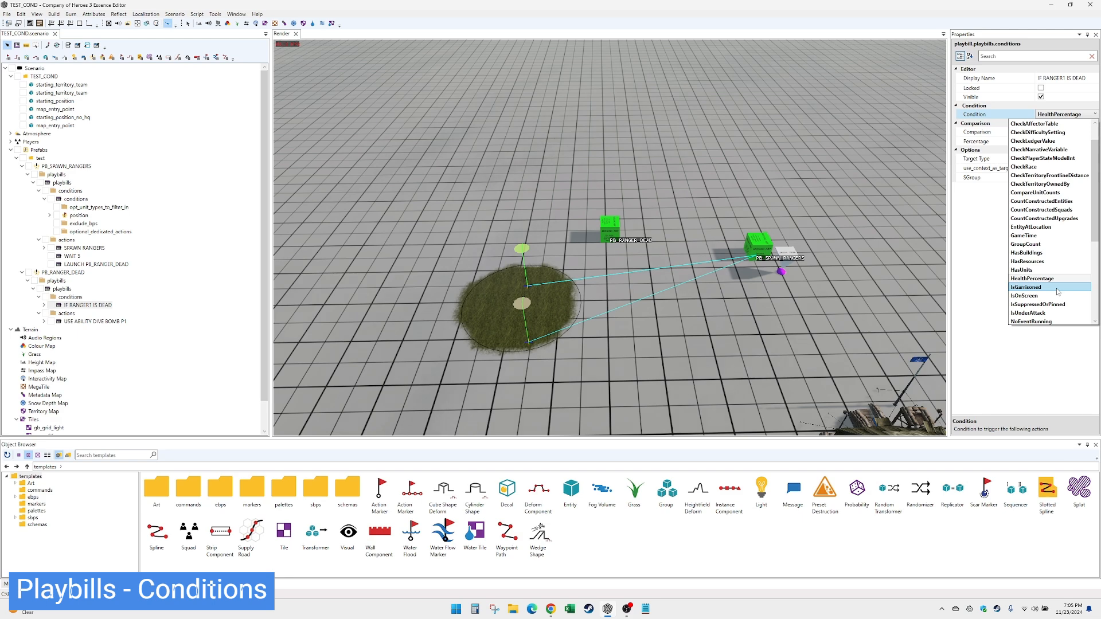
pyautogui.scroll(-1, 1057, 290)
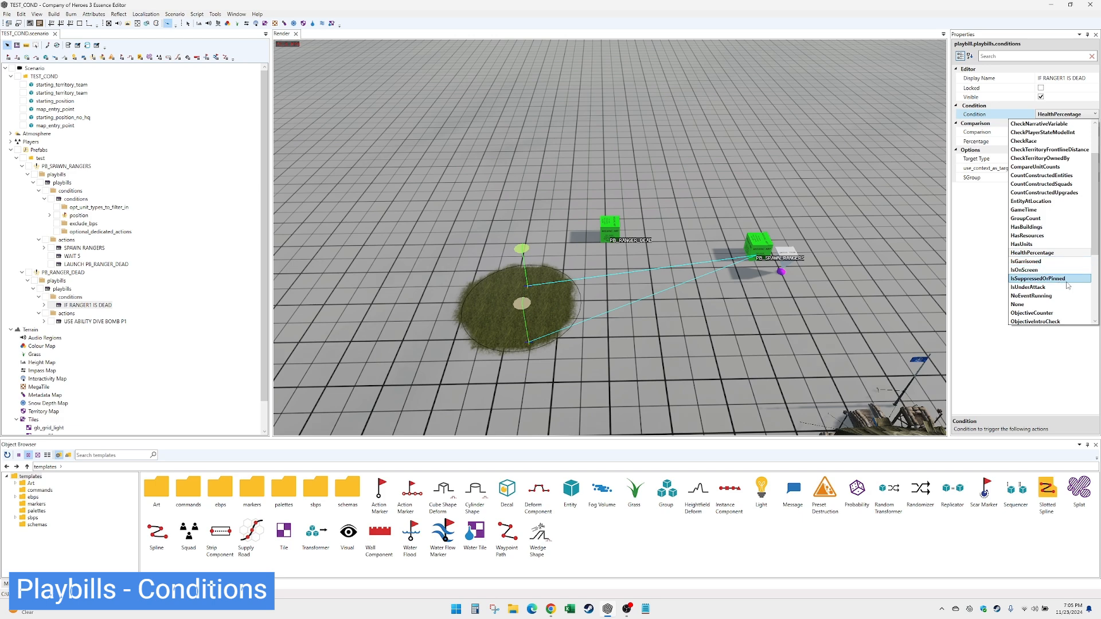
pyautogui.scroll(-1, 1066, 273)
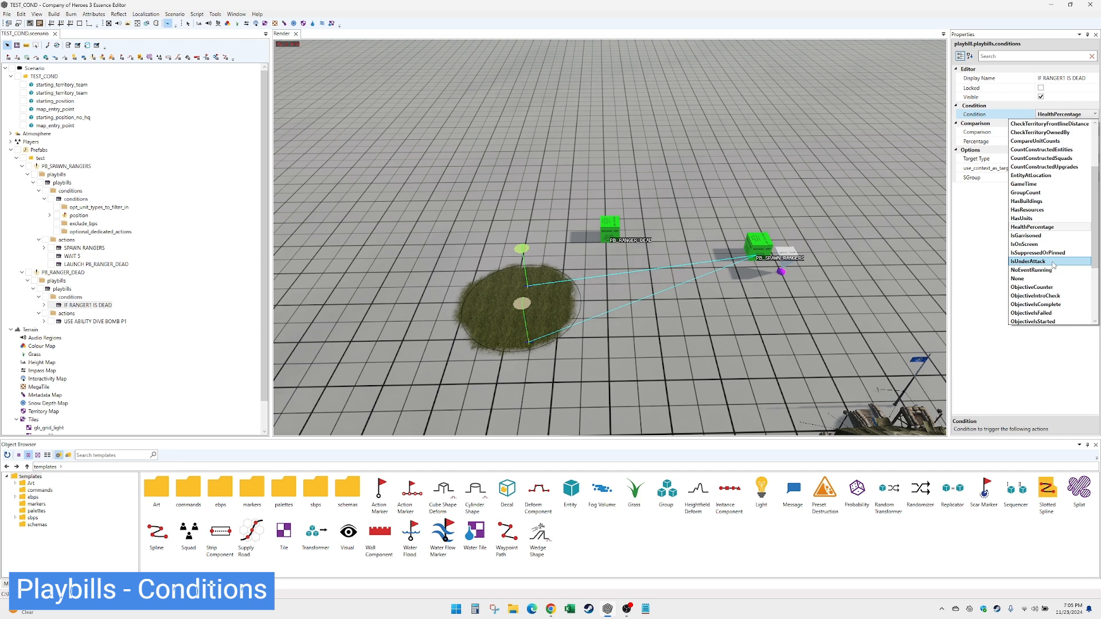
pyautogui.scroll(-4, 1072, 285)
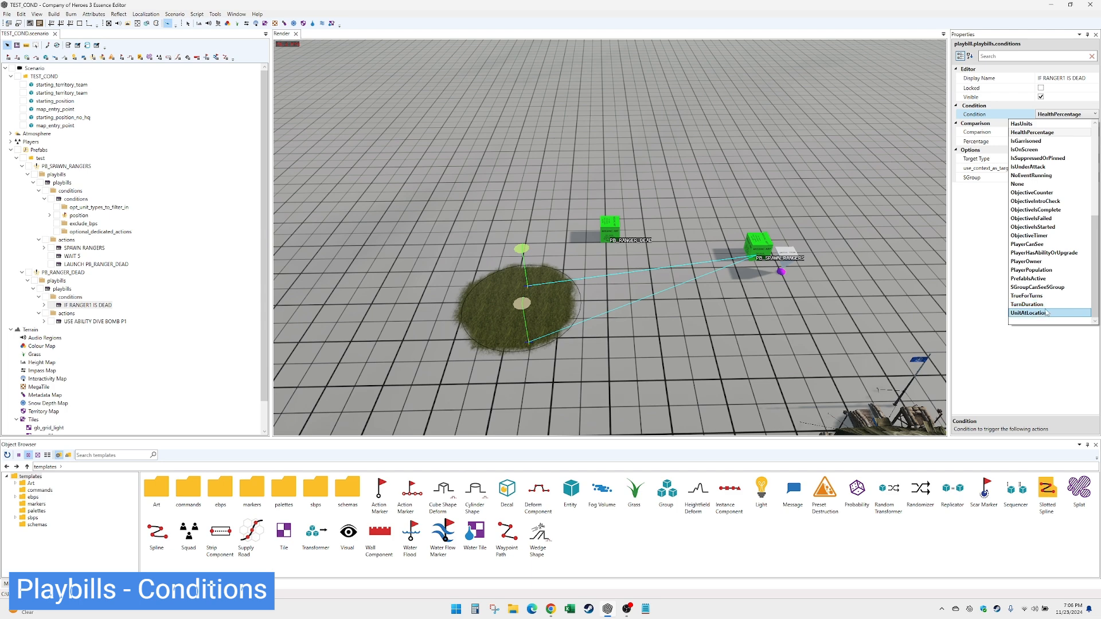
pyautogui.scroll(3, 1038, 313)
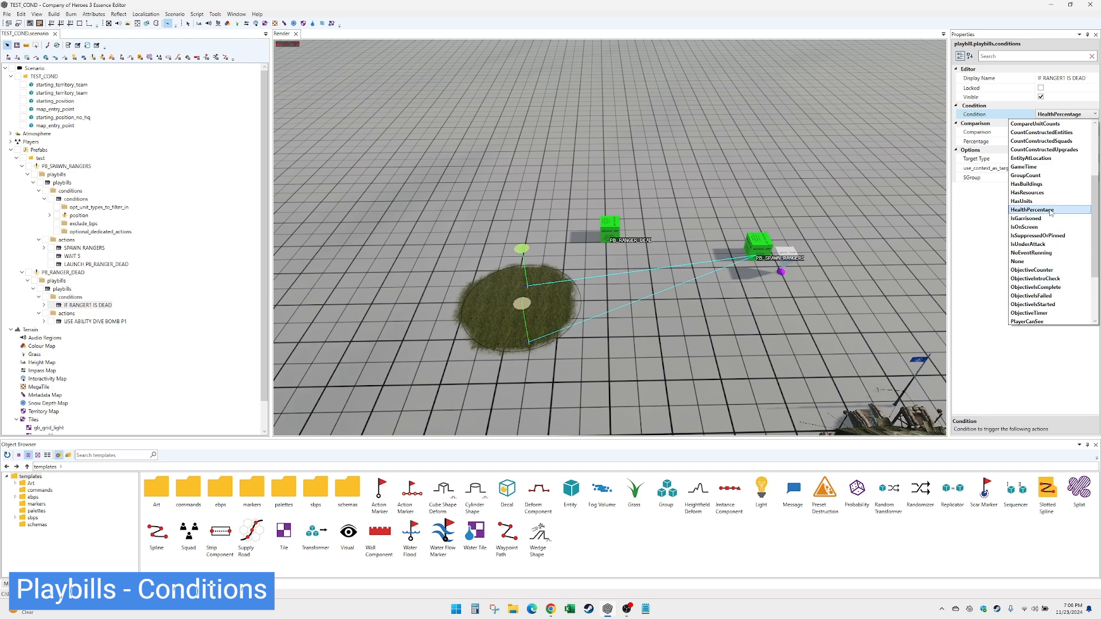
pyautogui.scroll(-3, 1067, 282)
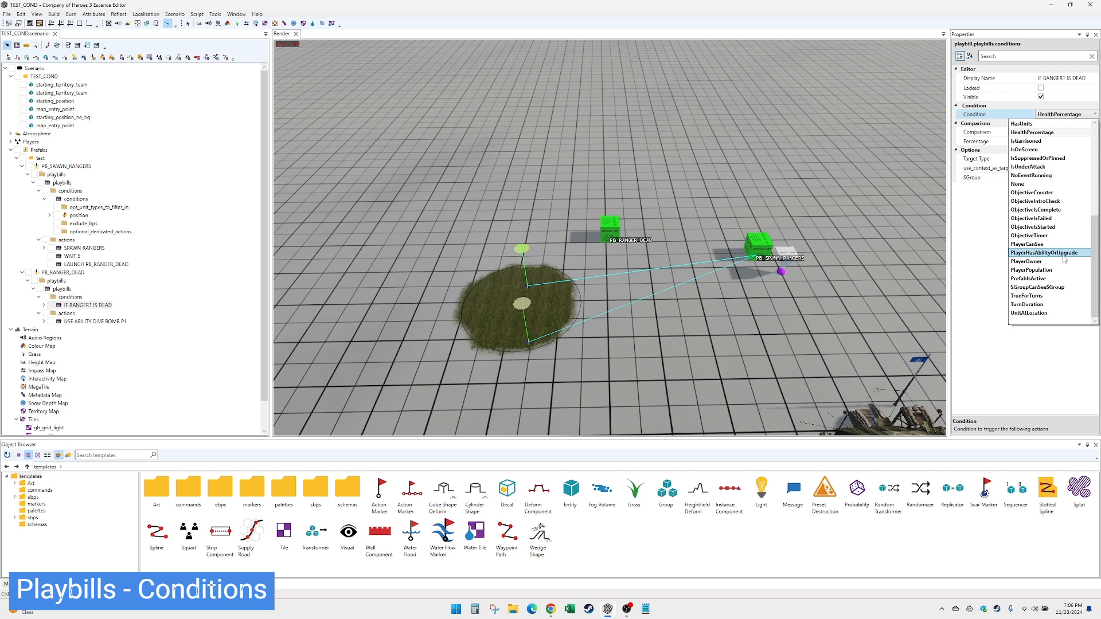
# - Change the IF RANGER1 IS DEAD condition to PlayerOwner with EGROUP as its target type
pyautogui.click(1065, 262)
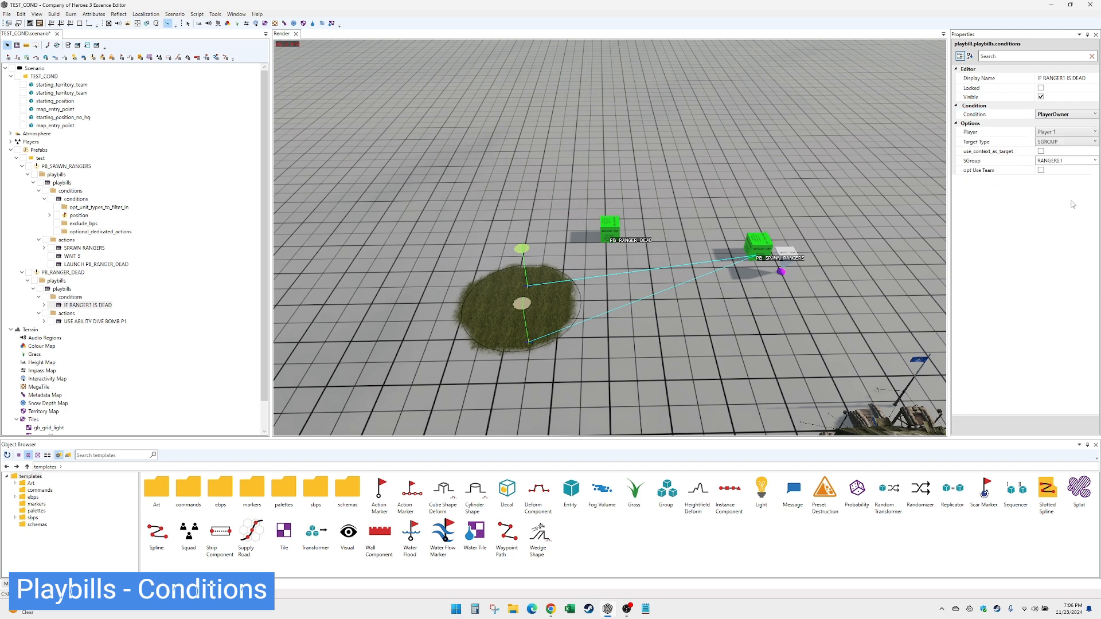
pyautogui.click(1073, 142)
pyautogui.click(1074, 152)
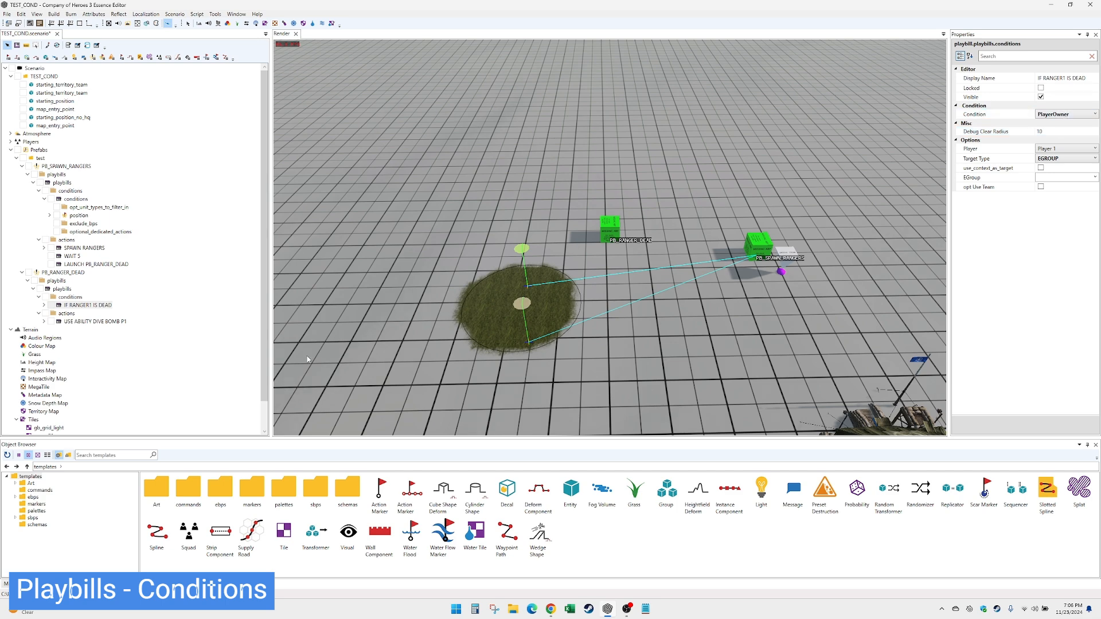
# - Place a territory_munitions_point_high from the ebps gameplay strategic points templates on the grid beside the grass patch, opposite the playbill cubes
pyautogui.click(32, 497)
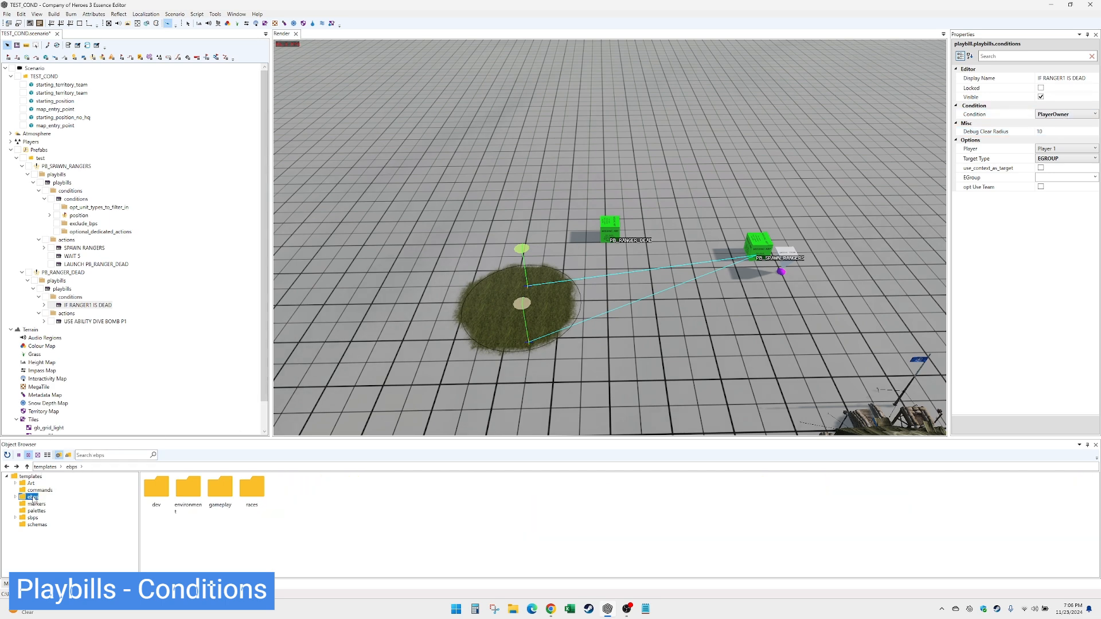
pyautogui.doubleClick(31, 498)
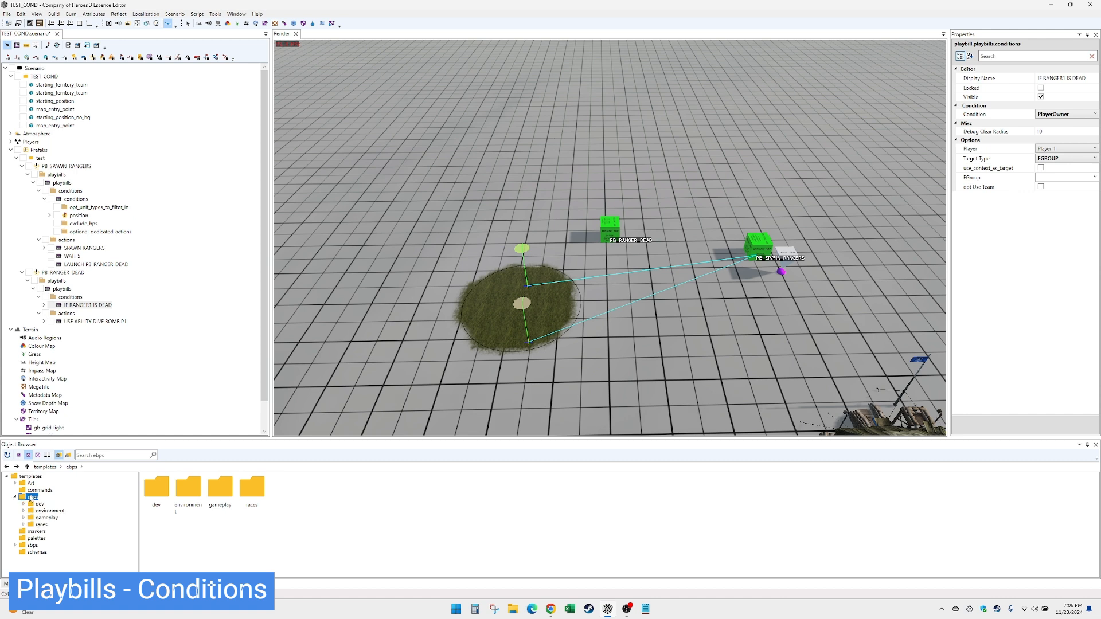
pyautogui.click(43, 518)
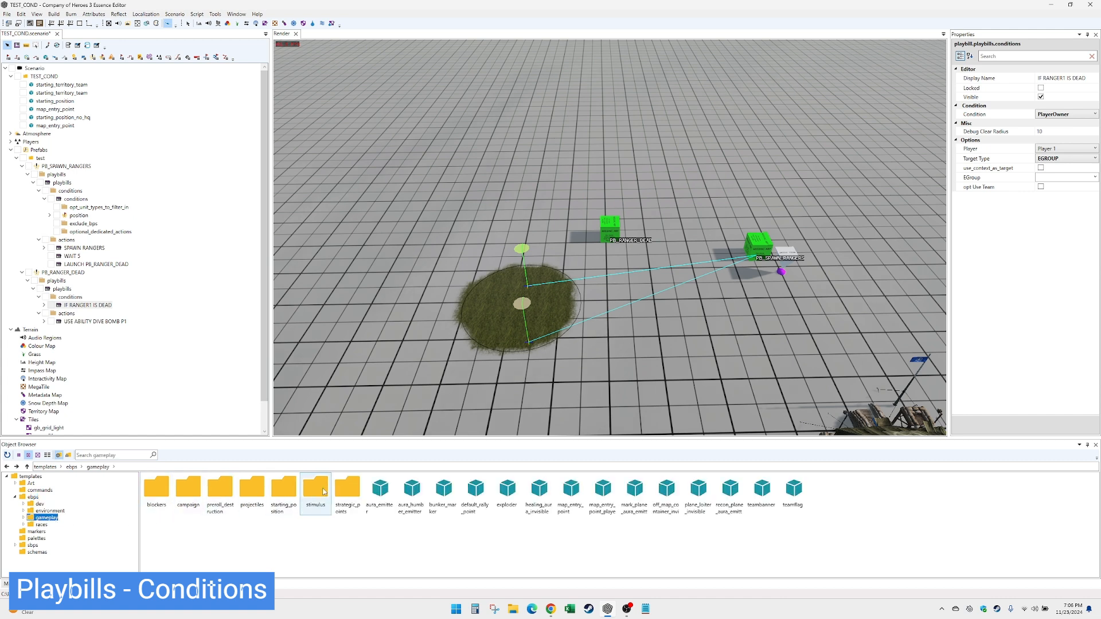
pyautogui.doubleClick(347, 489)
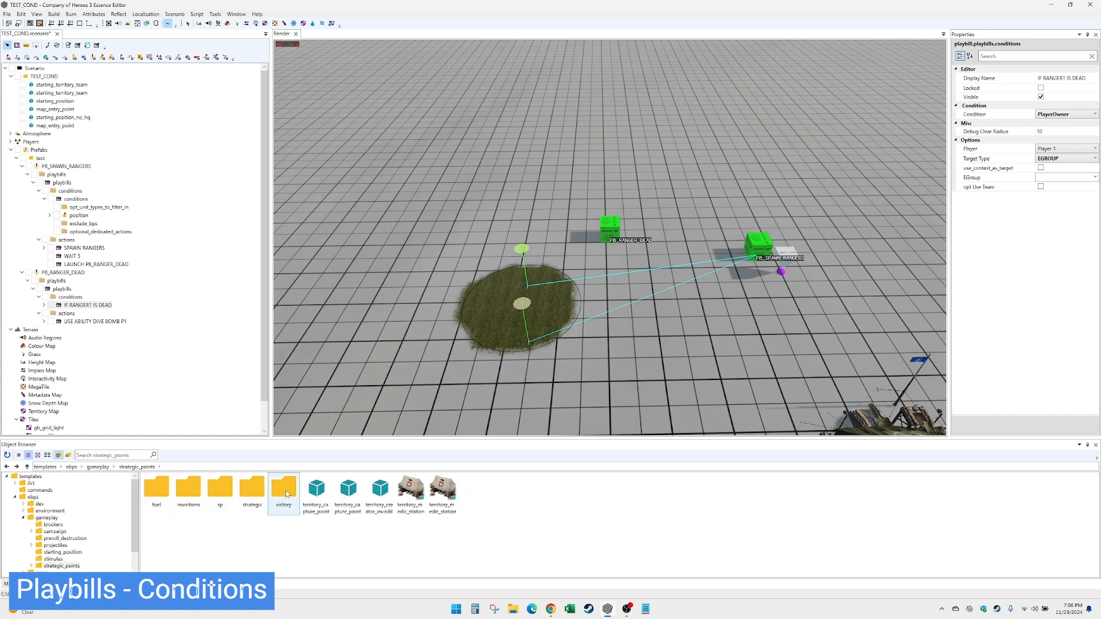
pyautogui.click(221, 490)
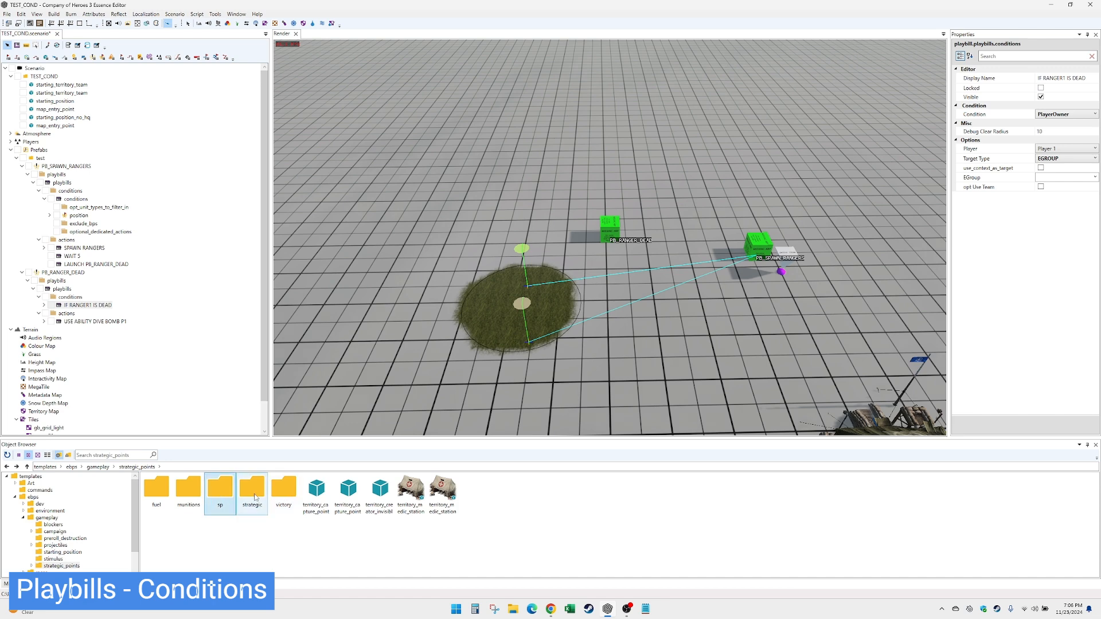
pyautogui.doubleClick(188, 491)
pyautogui.moveTo(490, 194); pyautogui.dragTo(400, 310)
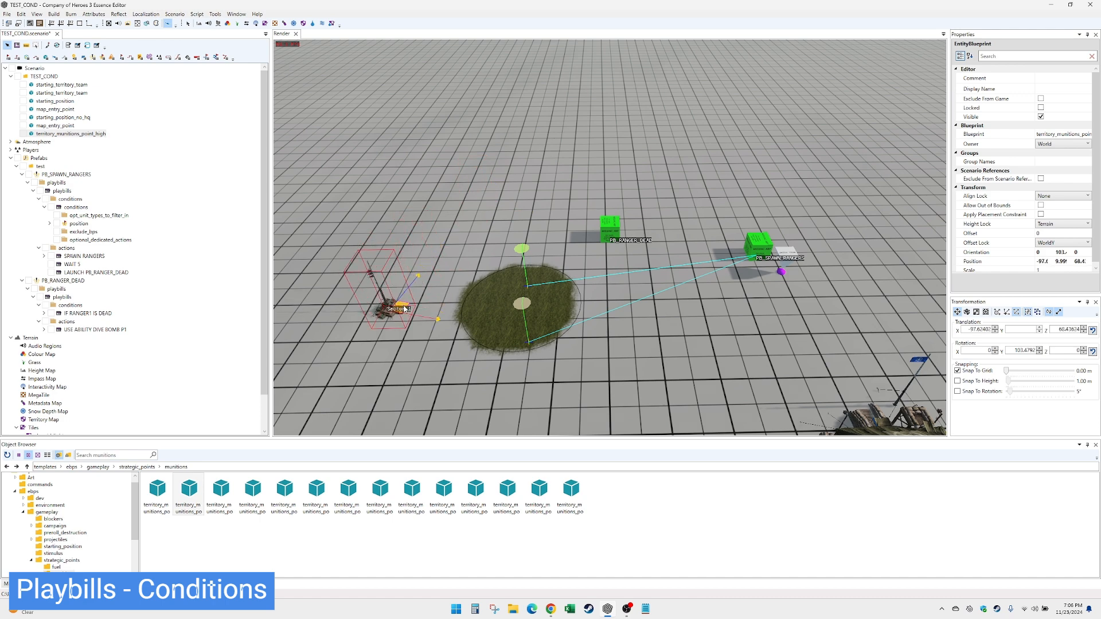
# - Assign the munitions point to the group AMMO_POINT and nudge it slightly away from the camera
pyautogui.click(998, 161)
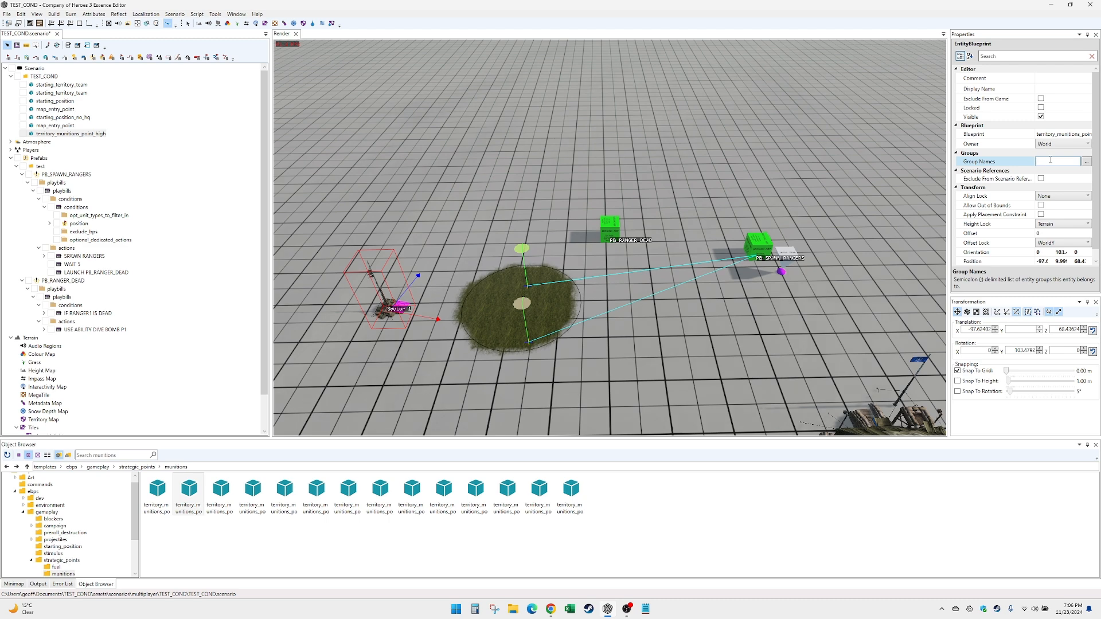
pyautogui.write('MMO_POINT')
pyautogui.press('Return')
pyautogui.moveTo(396, 299); pyautogui.dragTo(401, 292)
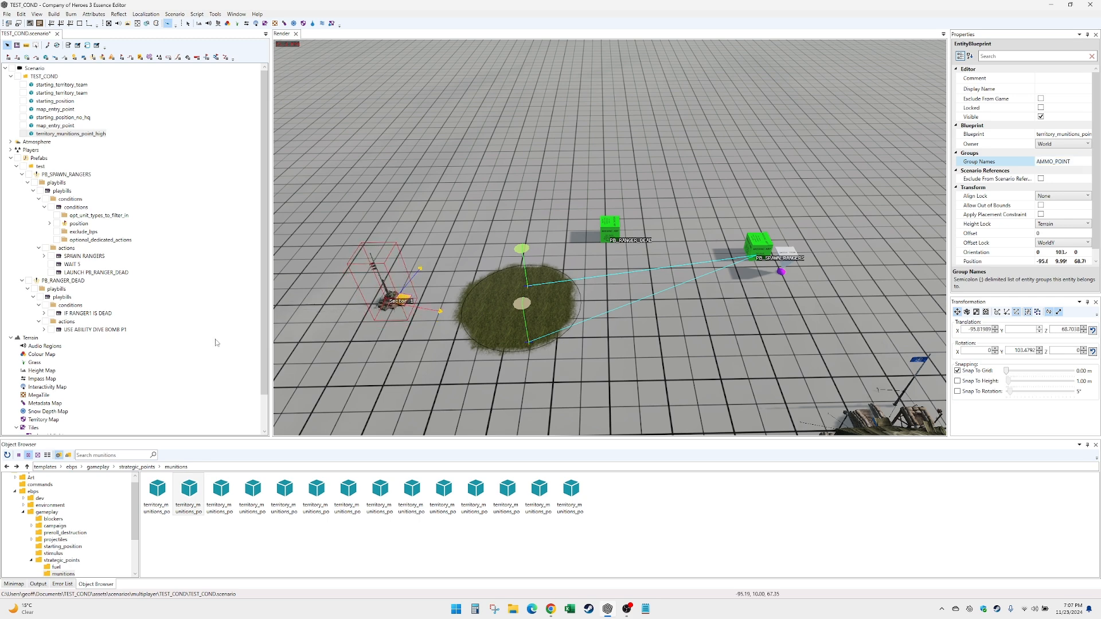
# - Enable opt Use Team on the IF RANGER1 IS DEAD condition and set its EGroup to AMMO_POINT
pyautogui.click(108, 315)
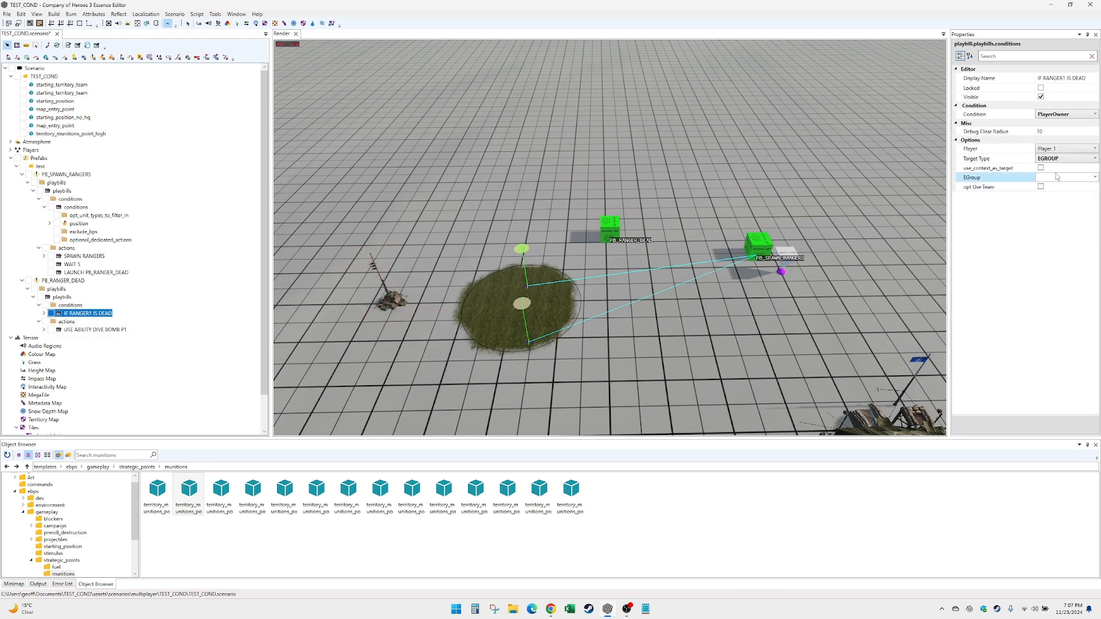
pyautogui.click(1068, 115)
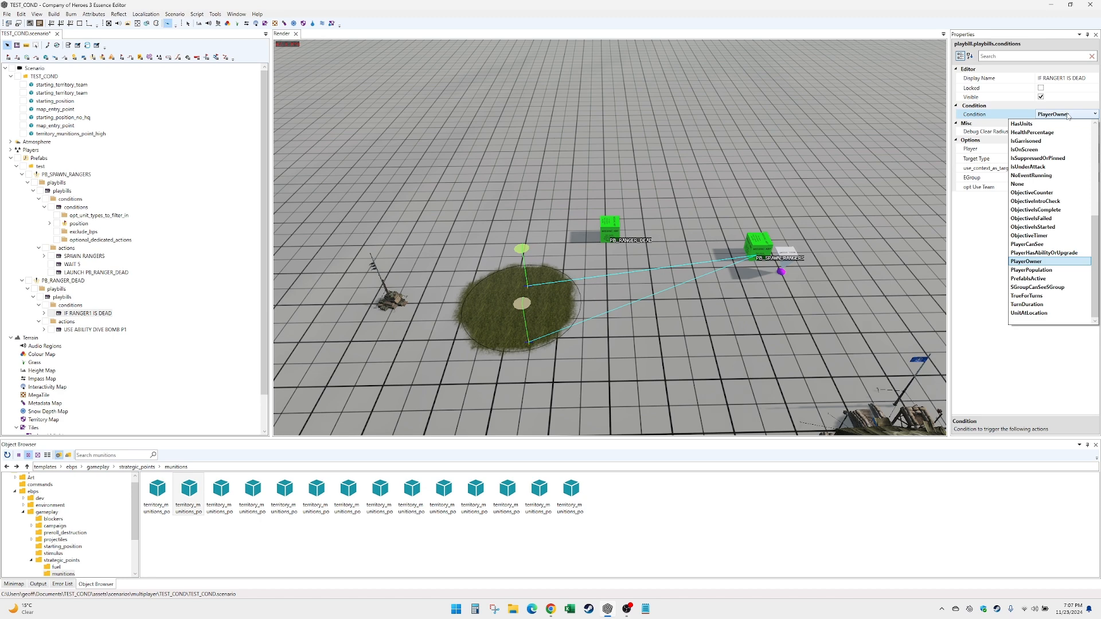
pyautogui.scroll(6, 1059, 262)
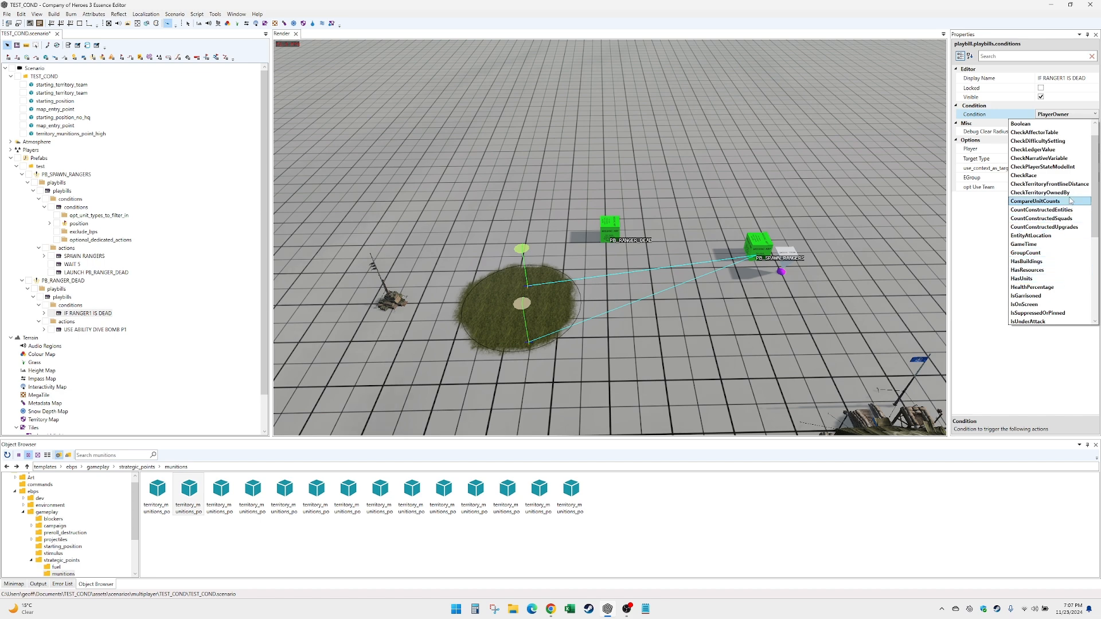
pyautogui.scroll(-1, 1024, 312)
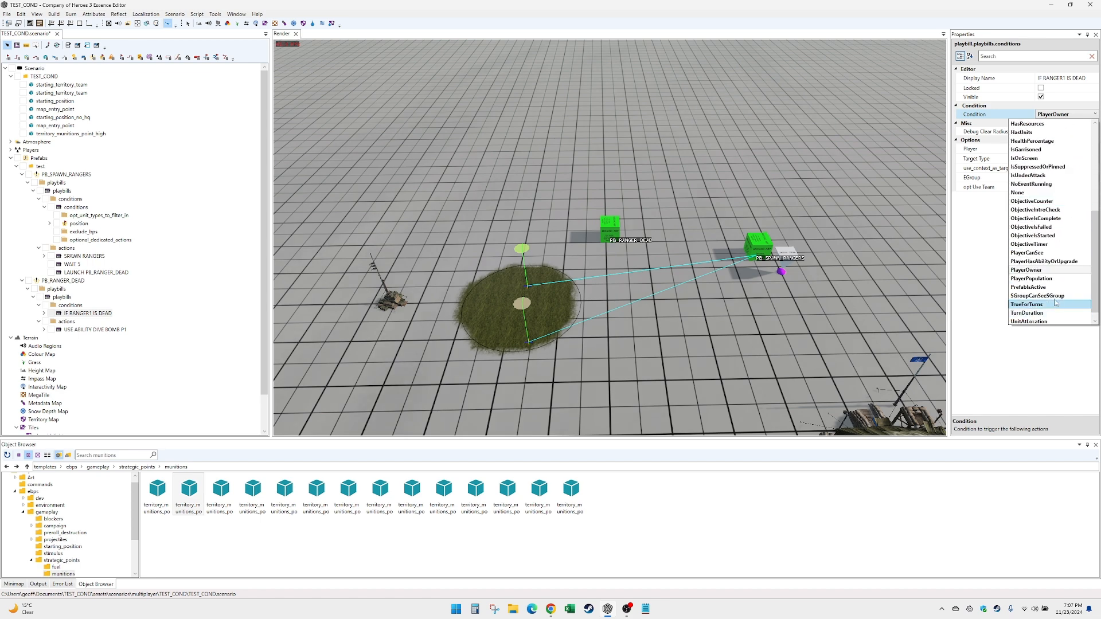
pyautogui.click(1049, 234)
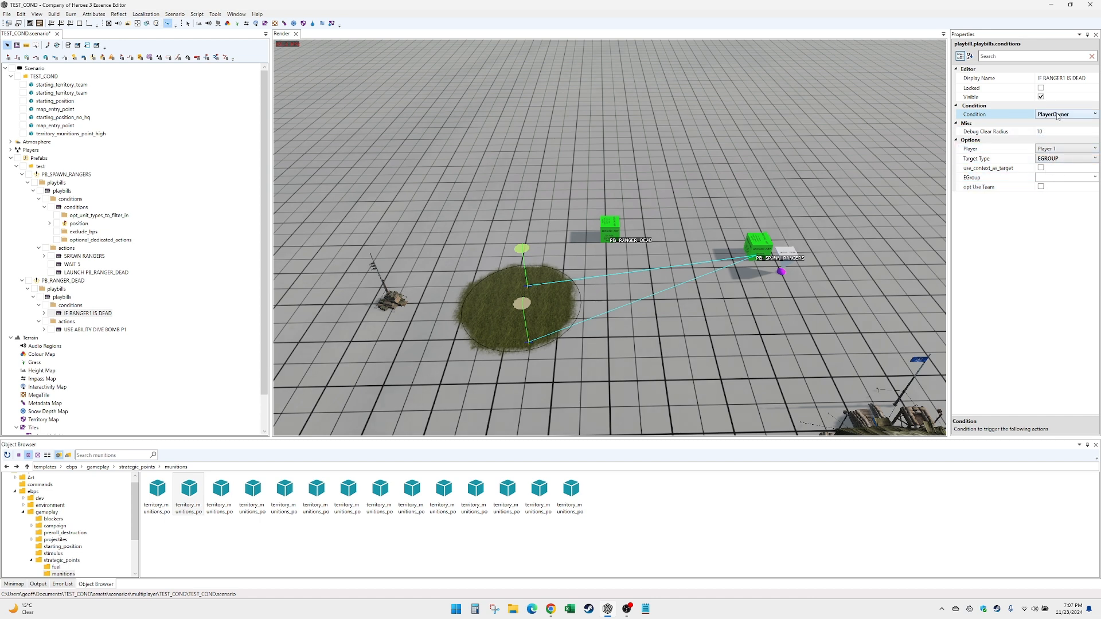
pyautogui.click(1042, 188)
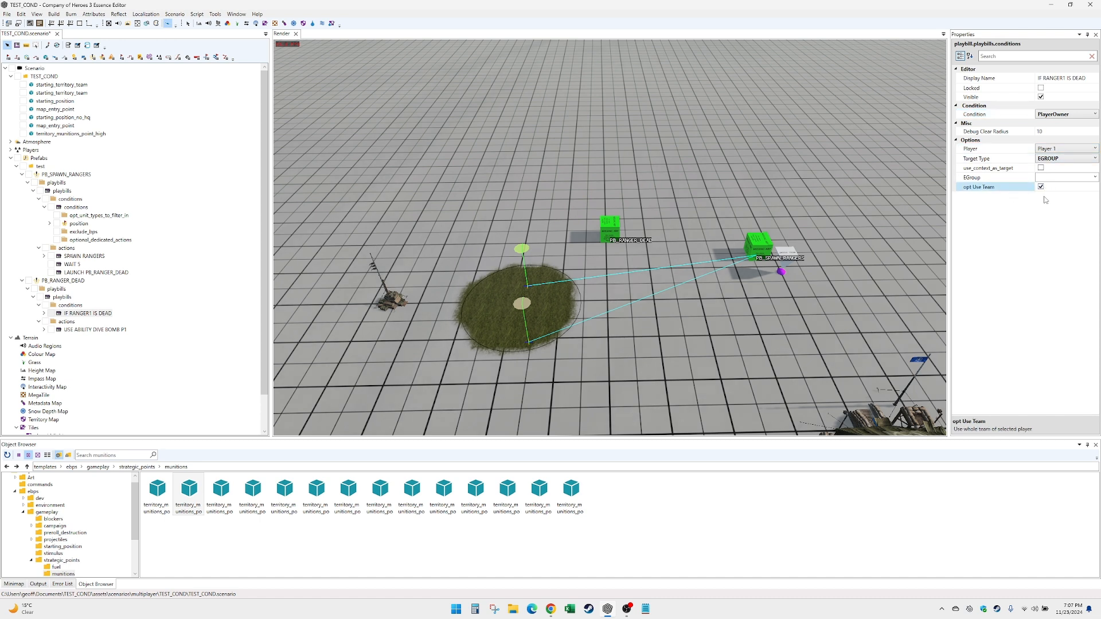
pyautogui.click(1095, 178)
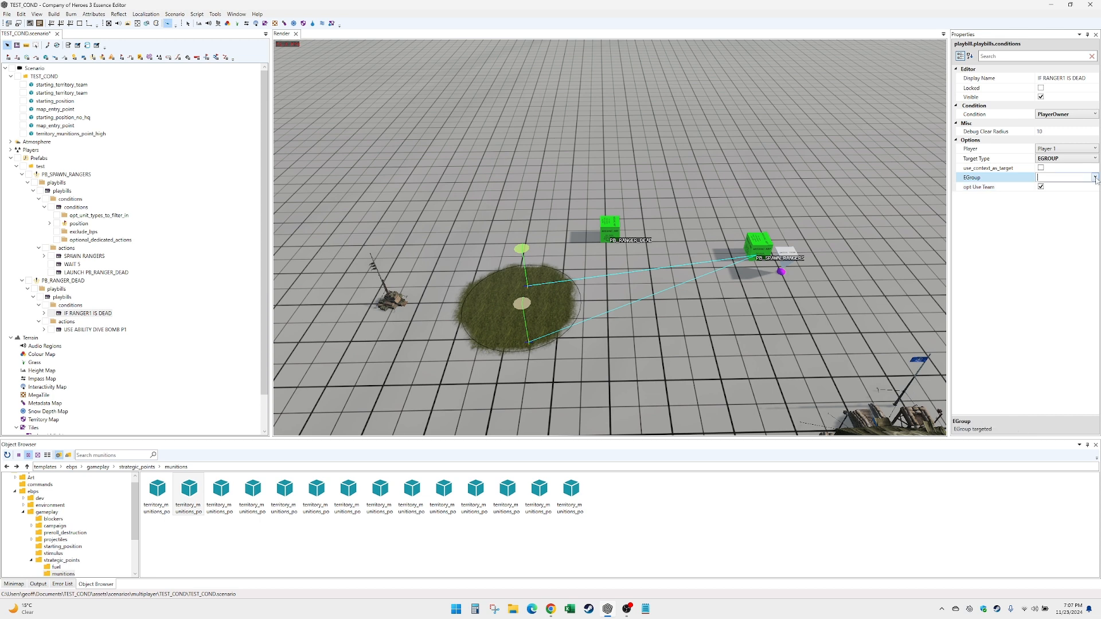
pyautogui.click(1067, 187)
# - Move the munitions point farther back along the side of the grass patch, to about X -88.4, Z 69.5
pyautogui.click(409, 303)
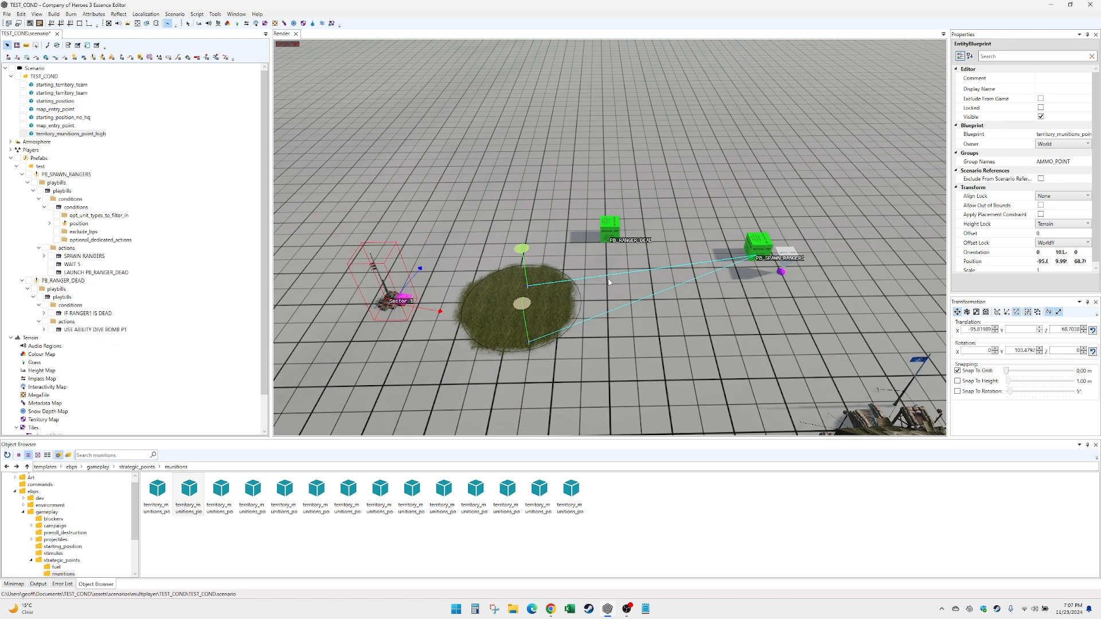
pyautogui.click(96, 314)
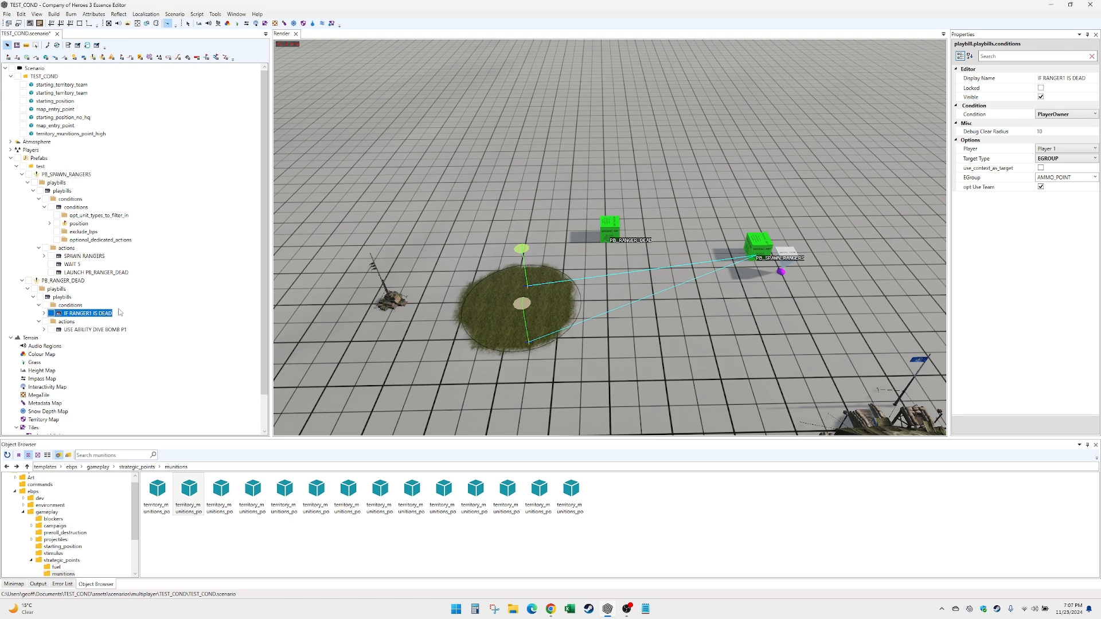
pyautogui.click(396, 302)
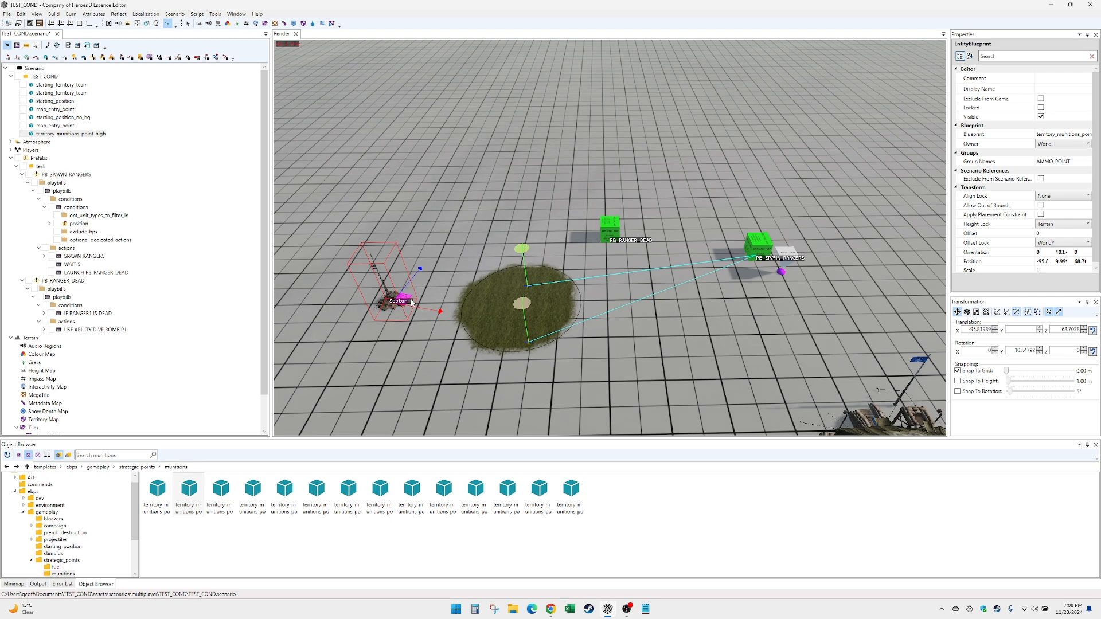
pyautogui.moveTo(412, 303); pyautogui.dragTo(394, 249)
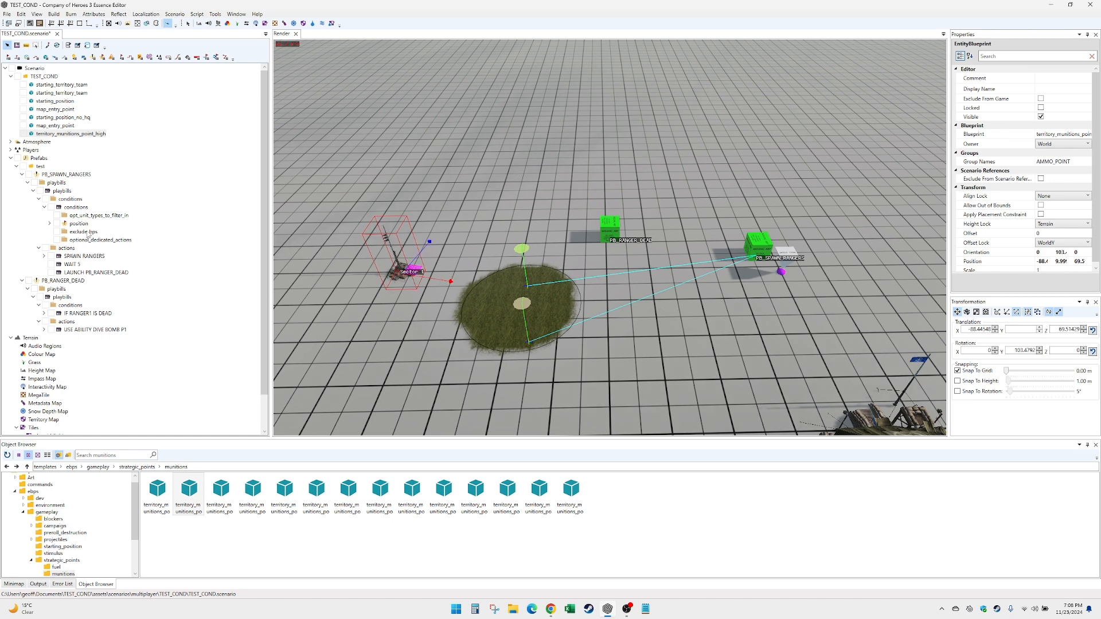
# - Collapse the PB_SPAWN_RANGERS location condition and review the PlayerOwner settings of the IF RANGER1 IS DEAD condition
pyautogui.click(74, 208)
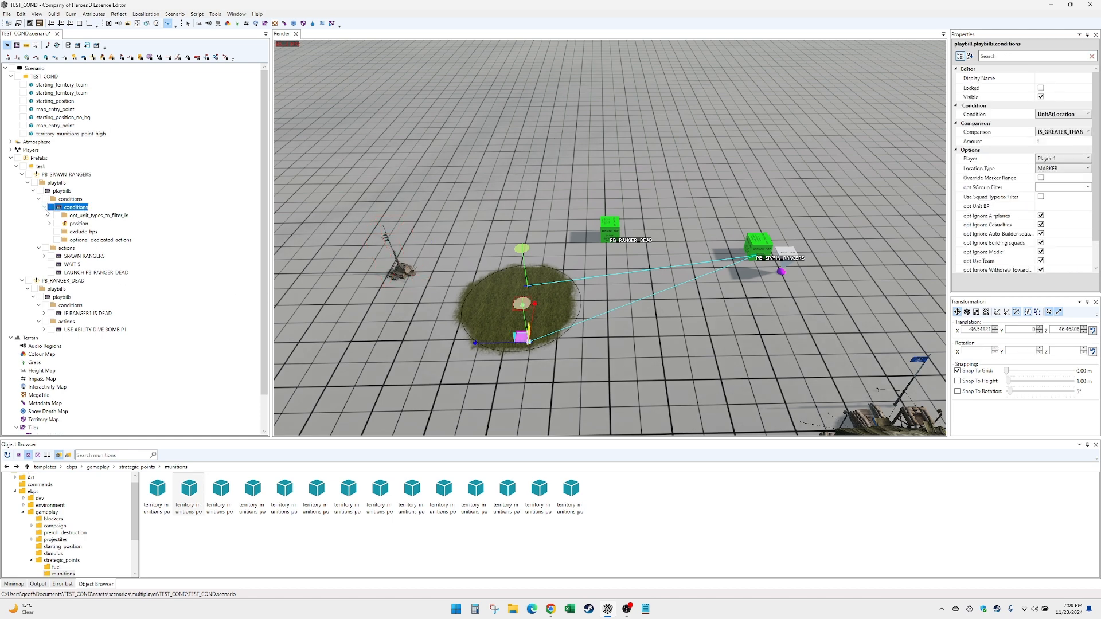
pyautogui.click(44, 207)
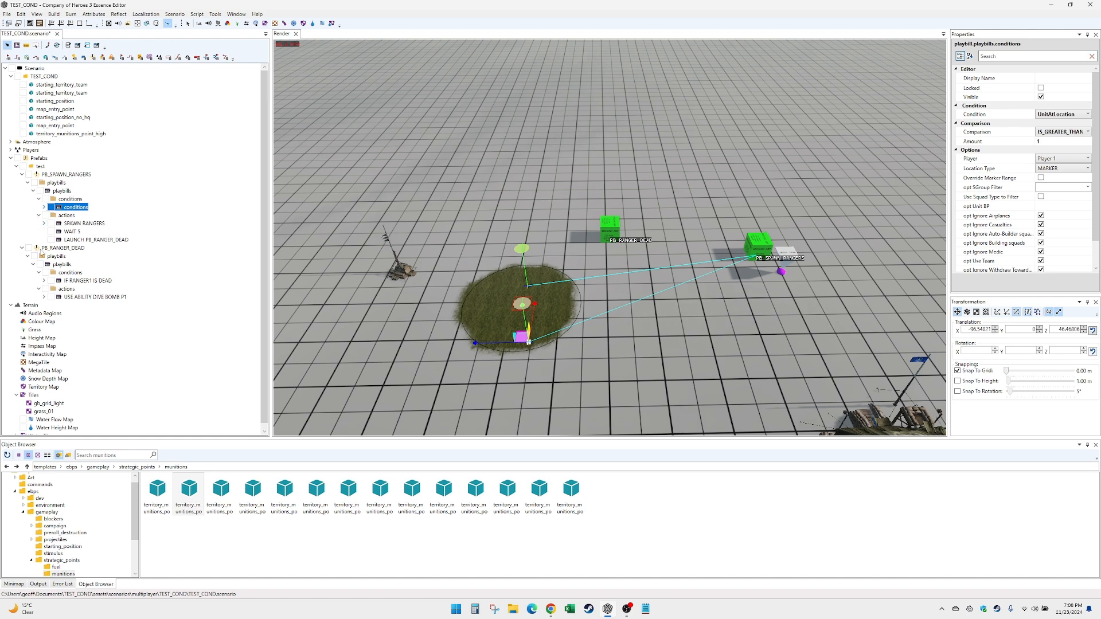
pyautogui.click(70, 274)
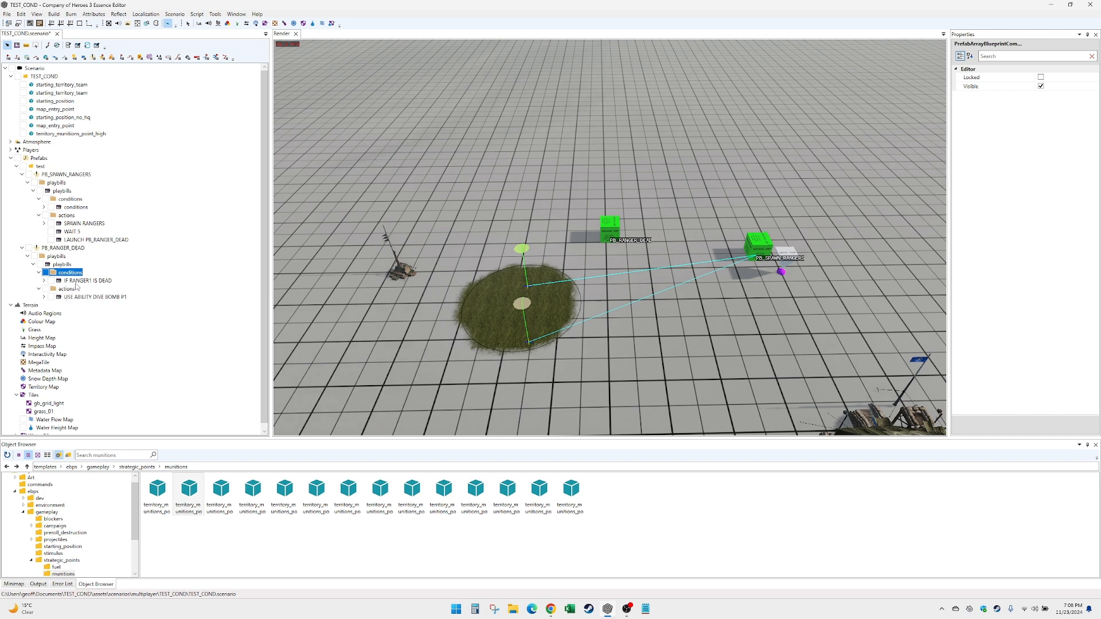
pyautogui.click(78, 281)
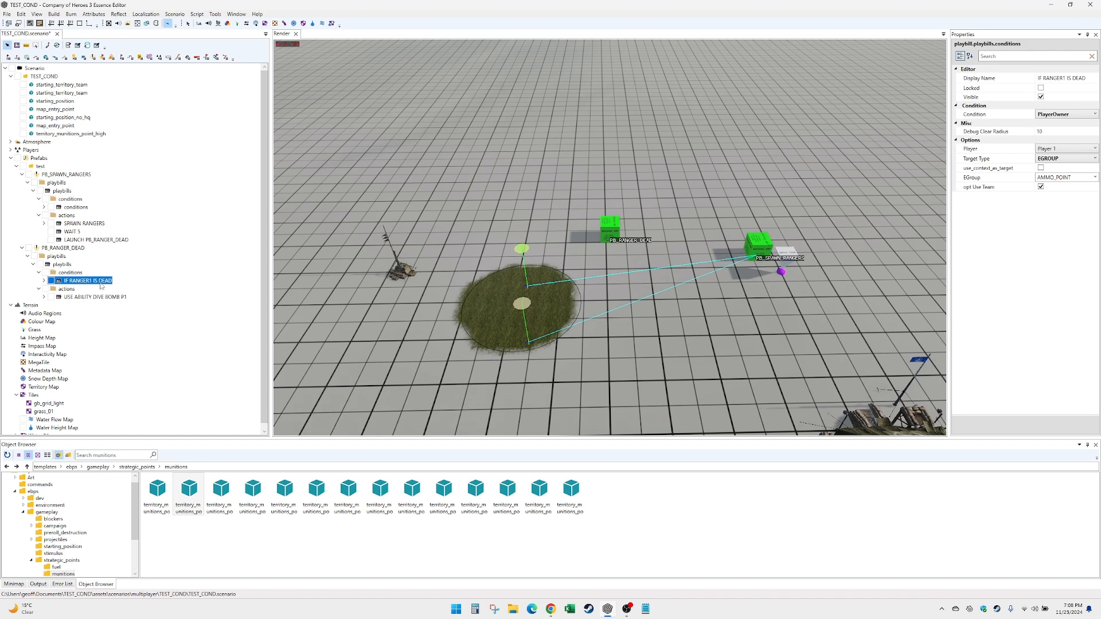